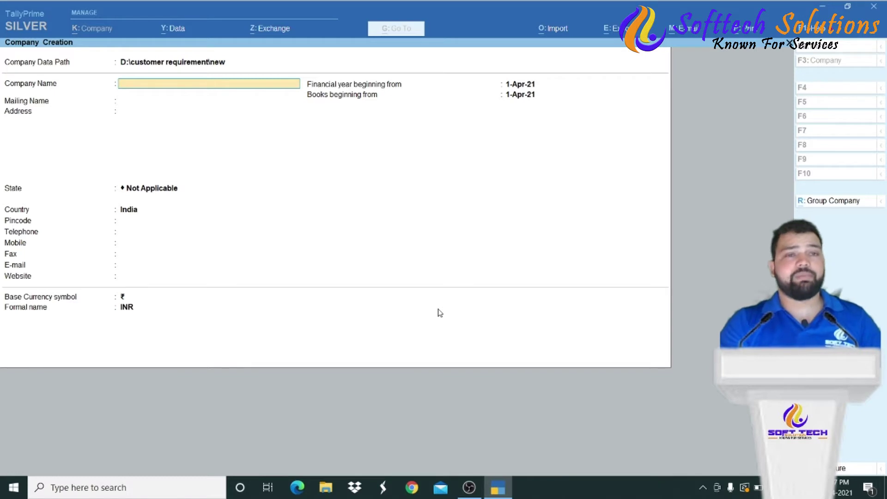
- Name the company 'Softtech Solutions Dehradun', keeping the auto-filled mailing name
{"action": "type", "text": "Softt"}
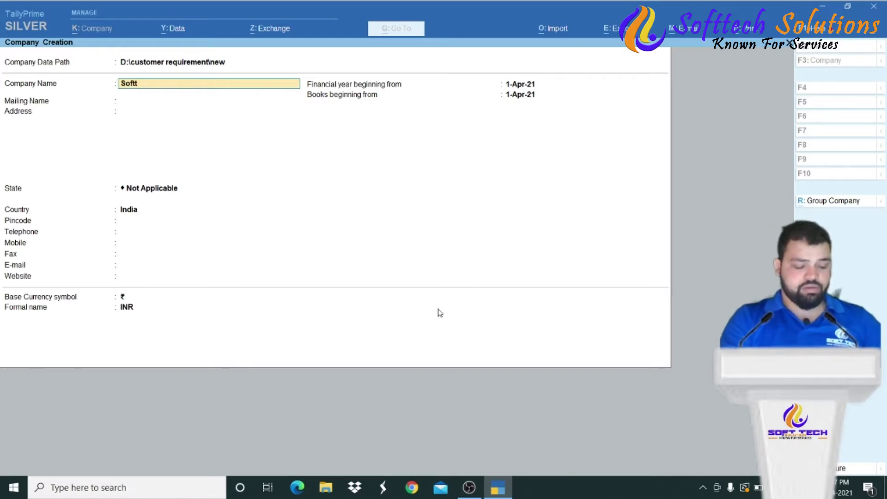
{"action": "type", "text": "ech Solutio"}
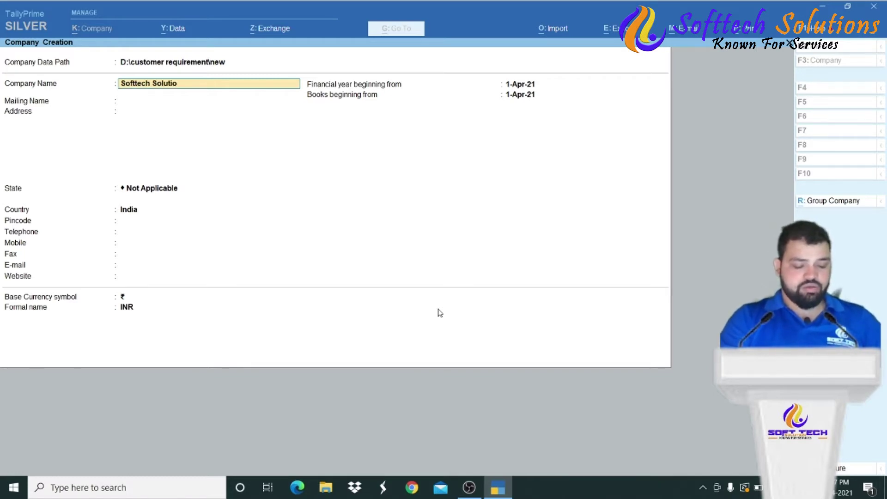
{"action": "type", "text": "ns Dehradun"}
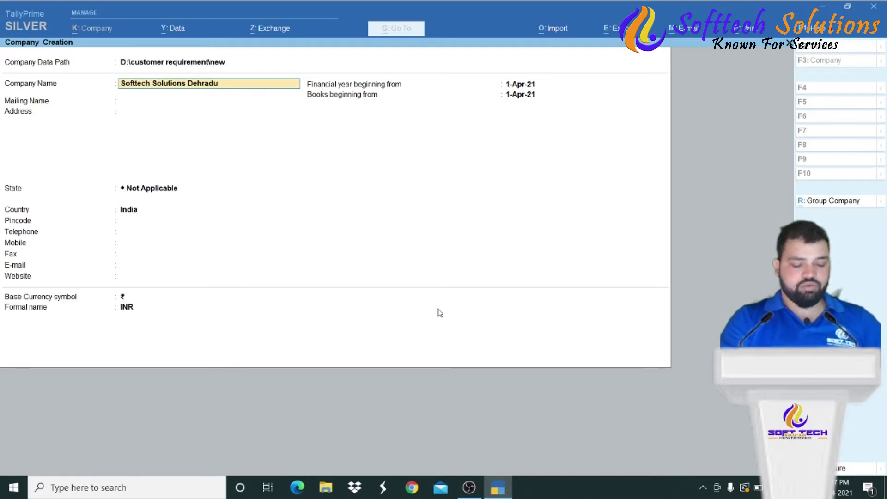
{"action": "key", "text": "Return"}
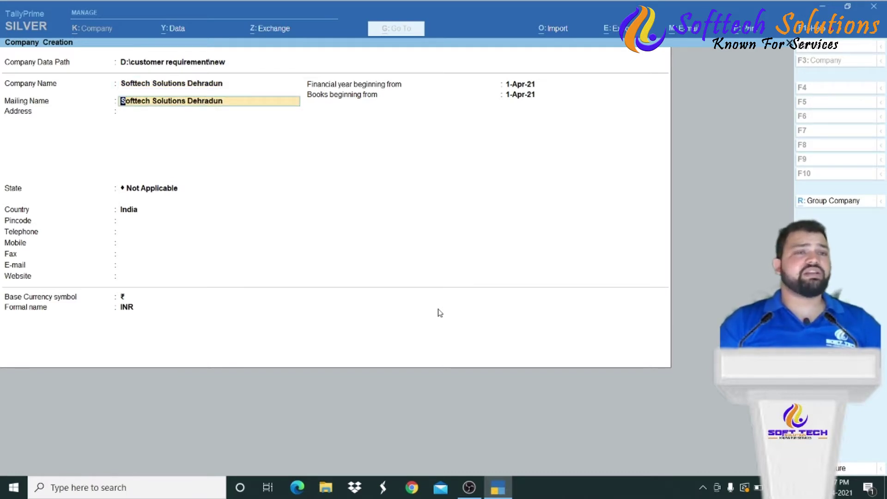
{"action": "key", "text": "Return"}
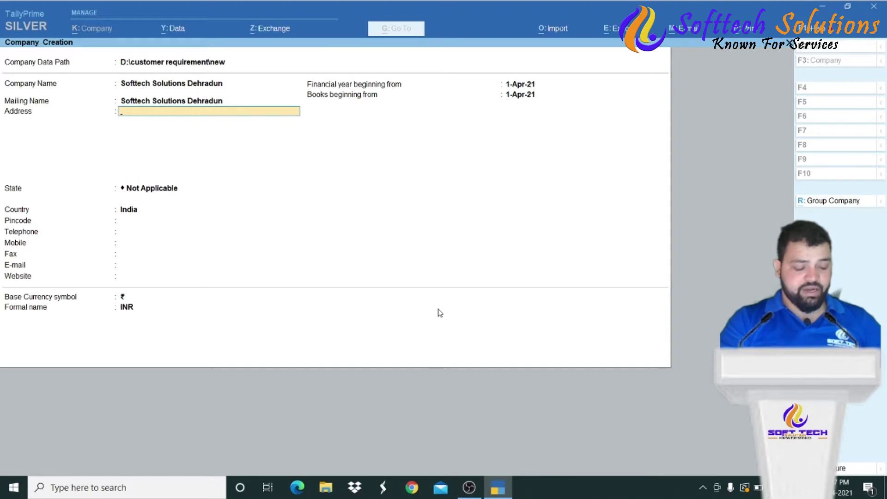
- Enter the company address, choose state Uttarakhand, and fill in the pincode
{"action": "type", "text": "Dehradun"}
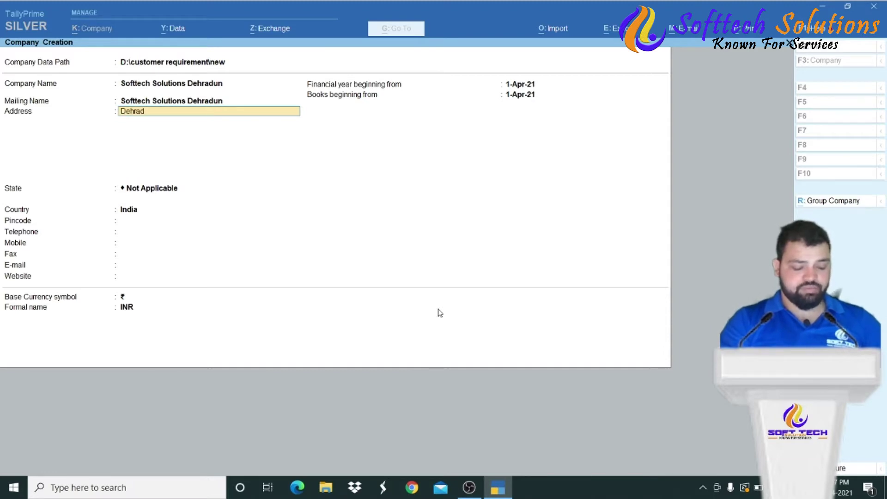
{"action": "key", "text": "Return"}
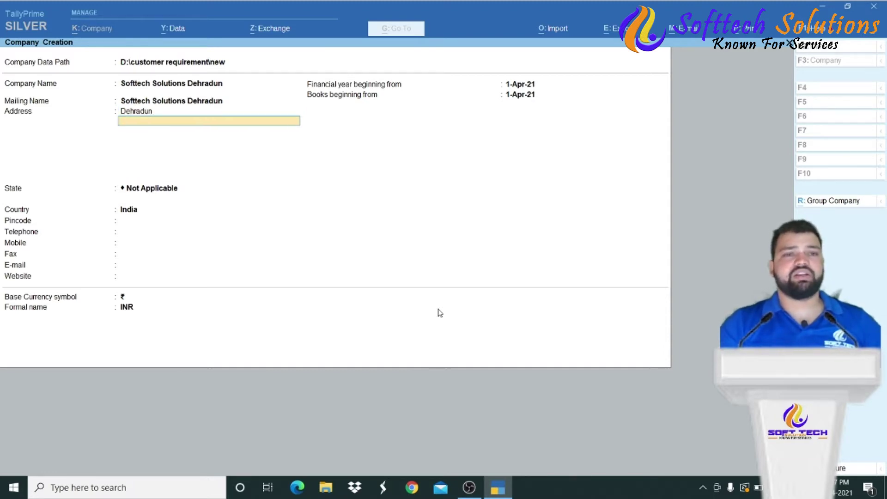
{"action": "key", "text": "Return"}
{"action": "type", "text": "Utt"}
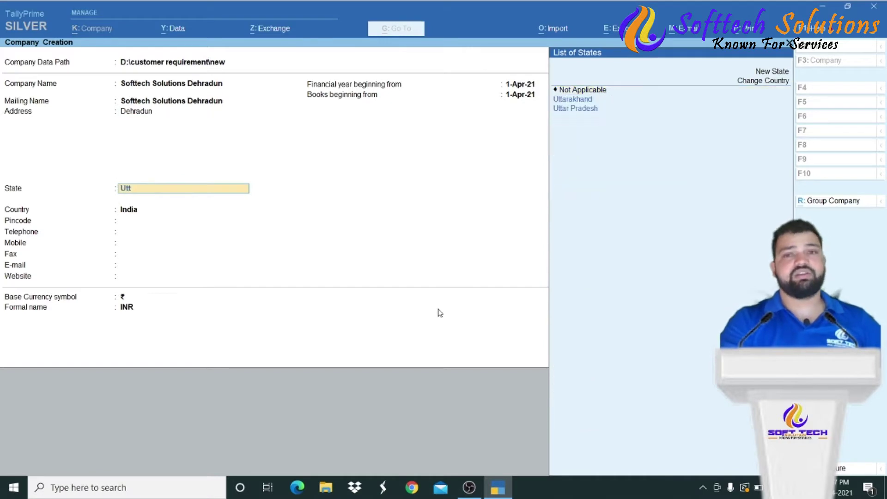
{"action": "key", "text": "Down"}
{"action": "key", "text": "Return"}
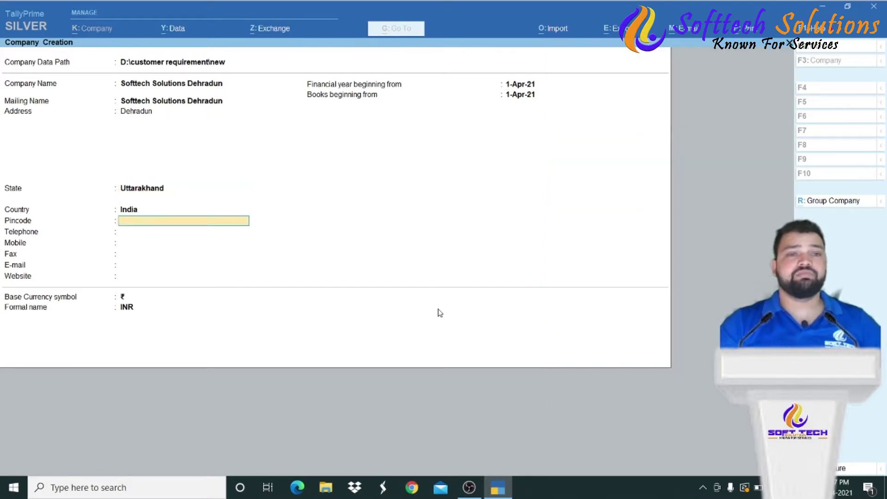
{"action": "type", "text": "248001"}
{"action": "key", "text": "Return"}
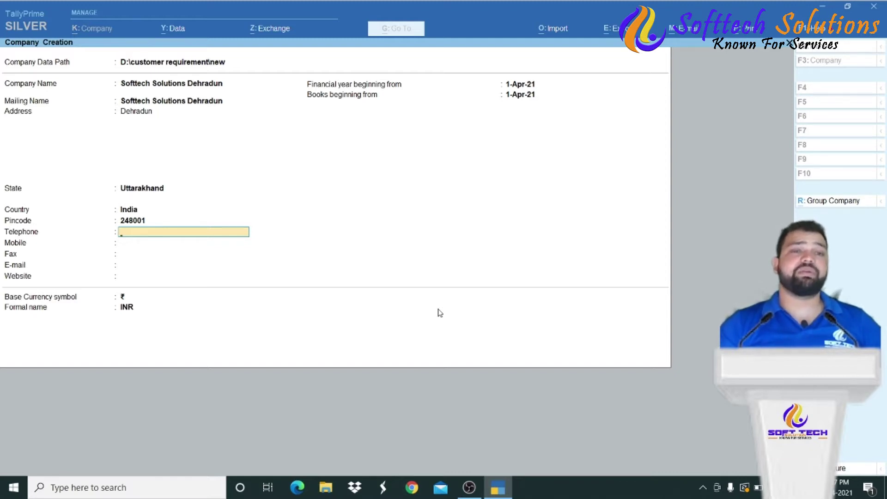
- Enter the company's mobile number, e-mail address and website, leaving telephone and fax blank
{"action": "key", "text": "Return"}
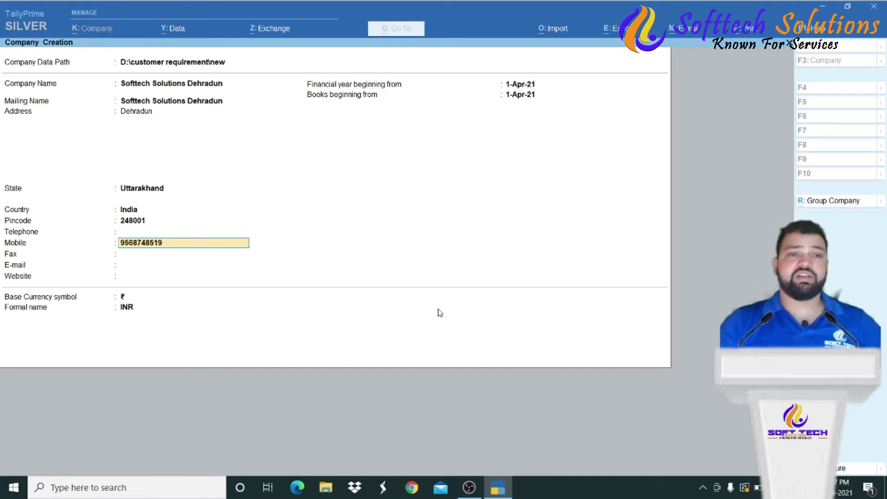
{"action": "key", "text": "Return"}
{"action": "key", "text": "Return"}
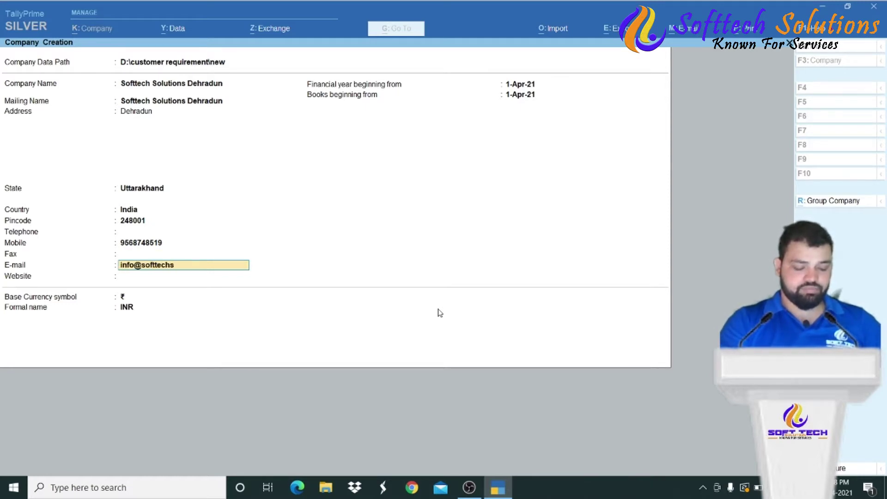
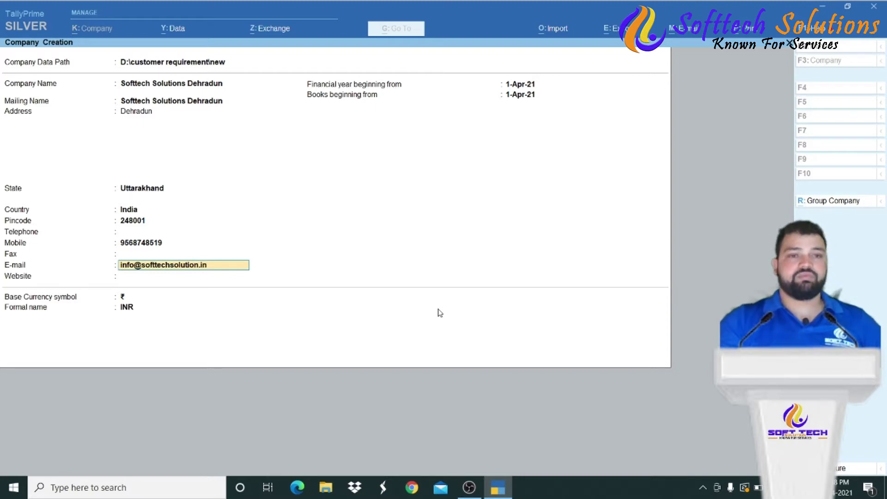
{"action": "key", "text": "Return"}
{"action": "key", "text": "Return"}
{"action": "key", "text": "Up"}
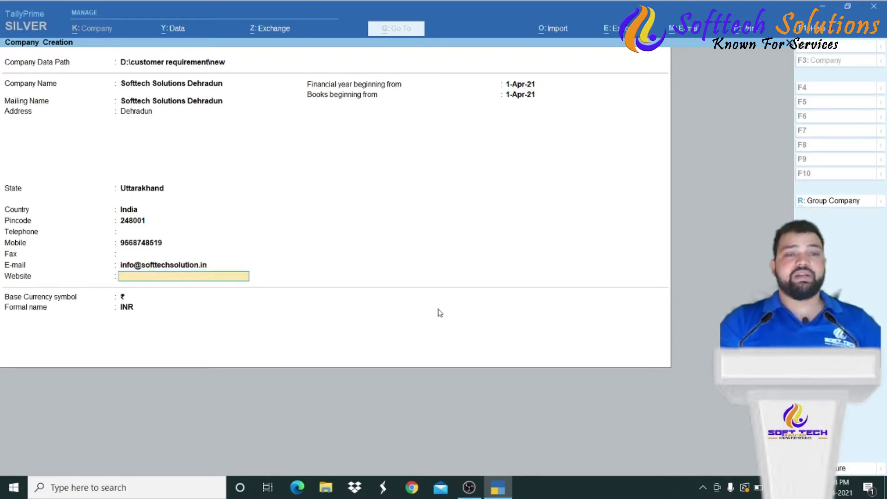
{"action": "type", "text": "www.softtecj"}
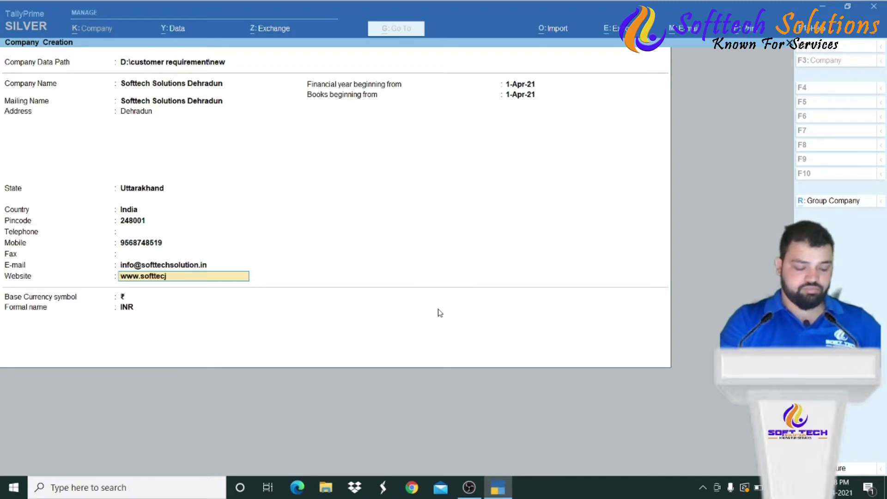
{"action": "key", "text": "BackSpace"}
{"action": "type", "text": "hsolution.in"}
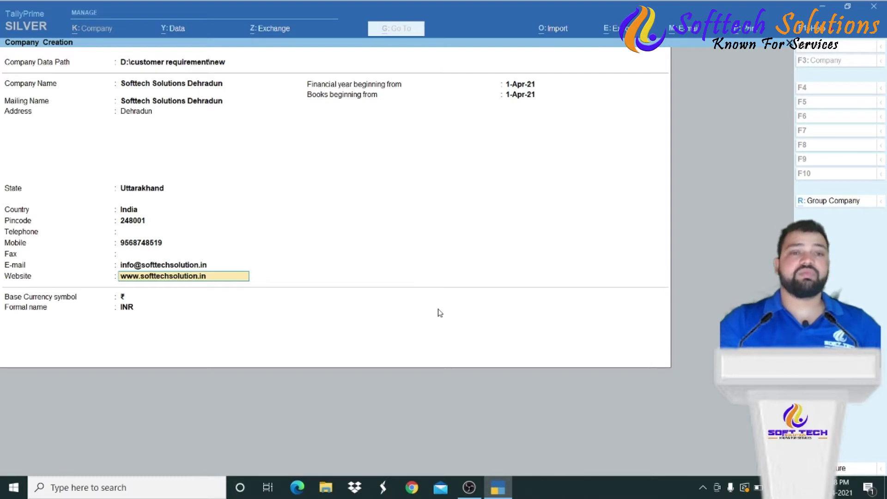
{"action": "key", "text": "Return"}
{"action": "key", "text": "Return"}
{"action": "key", "text": "Up"}
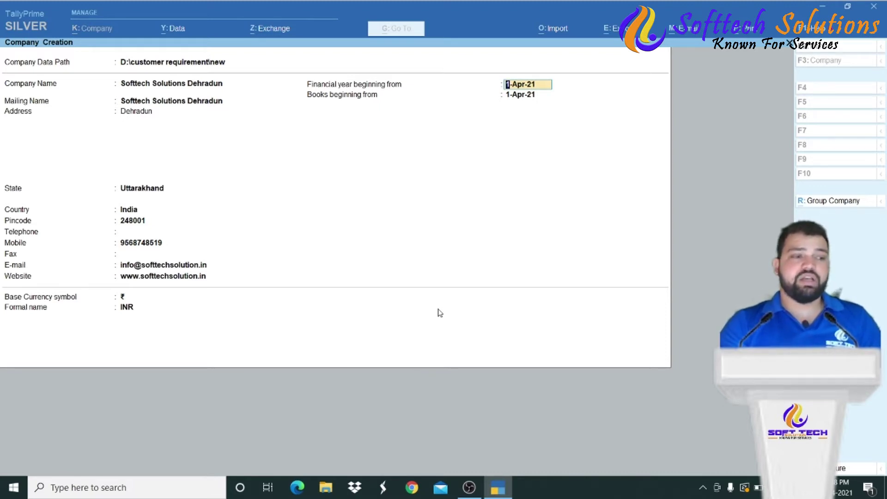
- Set the financial year to begin 1/4/2020 and confirm creating the company
{"action": "type", "text": "1/4/202"}
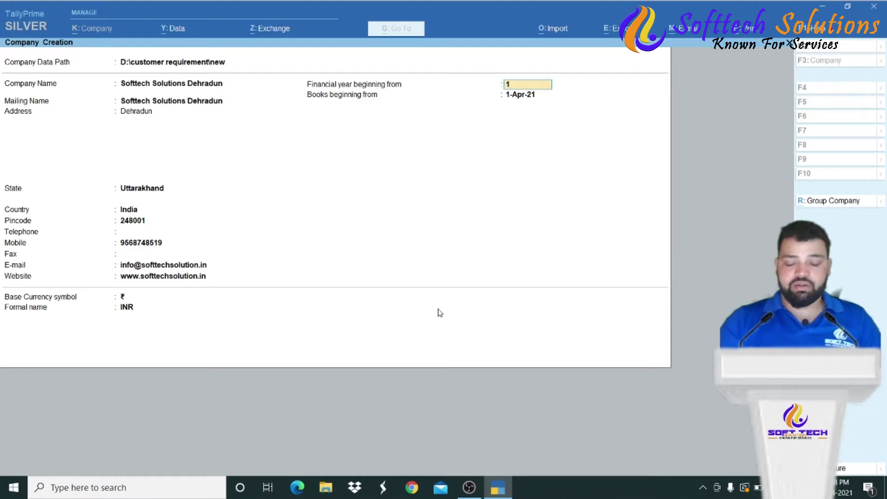
{"action": "type", "text": "02"}
{"action": "key", "text": "Return"}
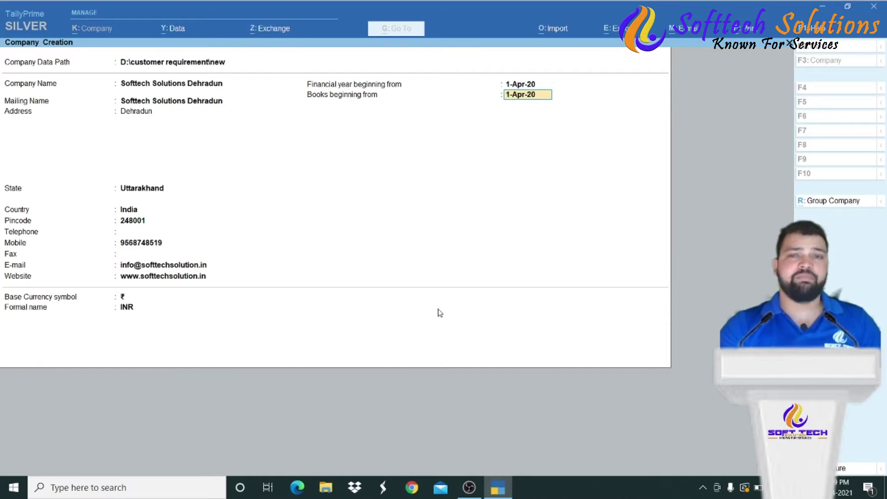
{"action": "key", "text": "Return"}
{"action": "key", "text": "Return"}
{"action": "key", "text": "Return"}
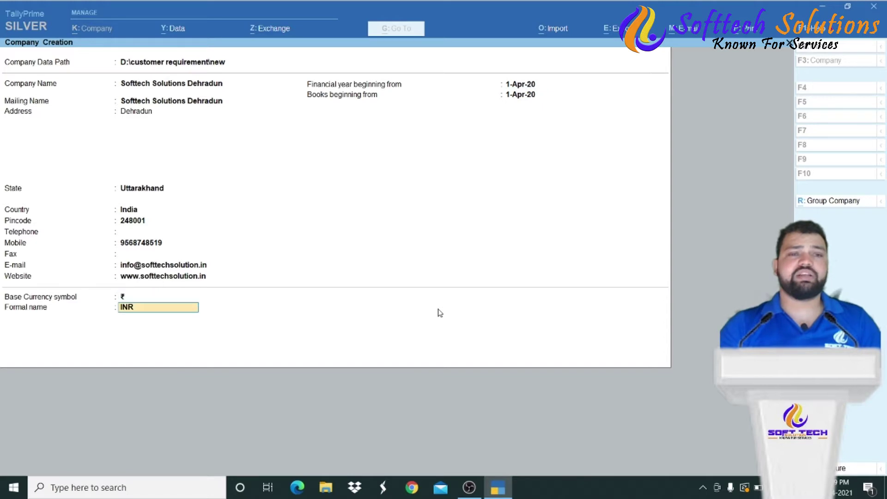
{"action": "key", "text": "y"}
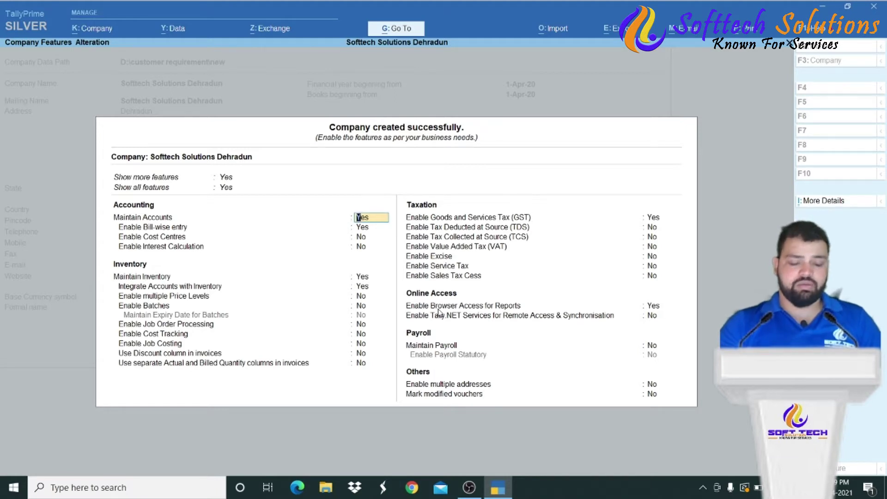
- Keep GST enabled with state Uttarakhand and choose the Regular registration type
{"action": "key", "text": "Down"}
{"action": "key", "text": "Down"}
{"action": "key", "text": "Down"}
{"action": "key", "text": "Down"}
{"action": "key", "text": "Down"}
{"action": "key", "text": "Down"}
{"action": "key", "text": "Down"}
{"action": "key", "text": "Down"}
{"action": "key", "text": "Down"}
{"action": "key", "text": "Down"}
{"action": "key", "text": "Down"}
{"action": "key", "text": "Down"}
{"action": "key", "text": "Down"}
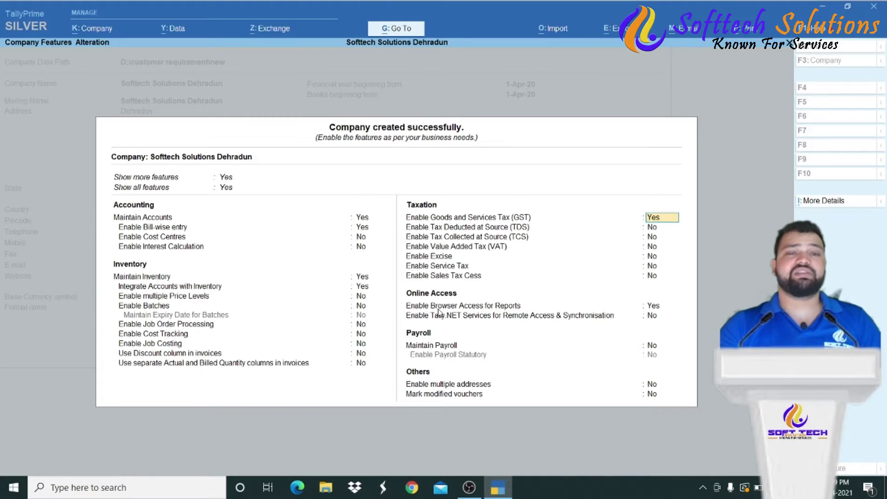
{"action": "key", "text": "Return"}
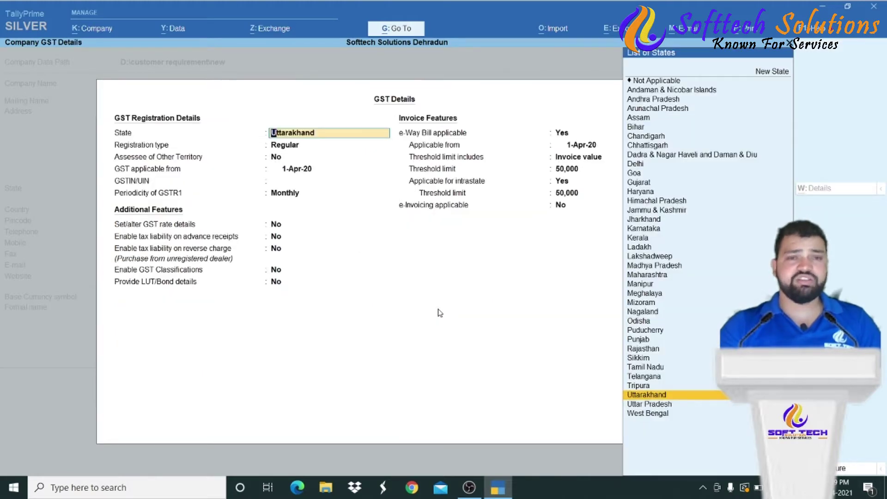
{"action": "key", "text": "Return"}
{"action": "key", "text": "BackSpace"}
{"action": "key", "text": "Return"}
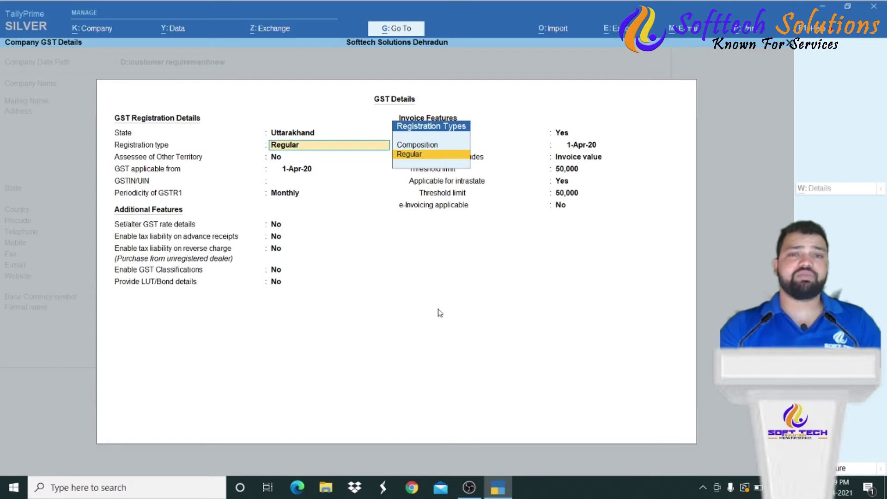
{"action": "key", "text": "Up"}
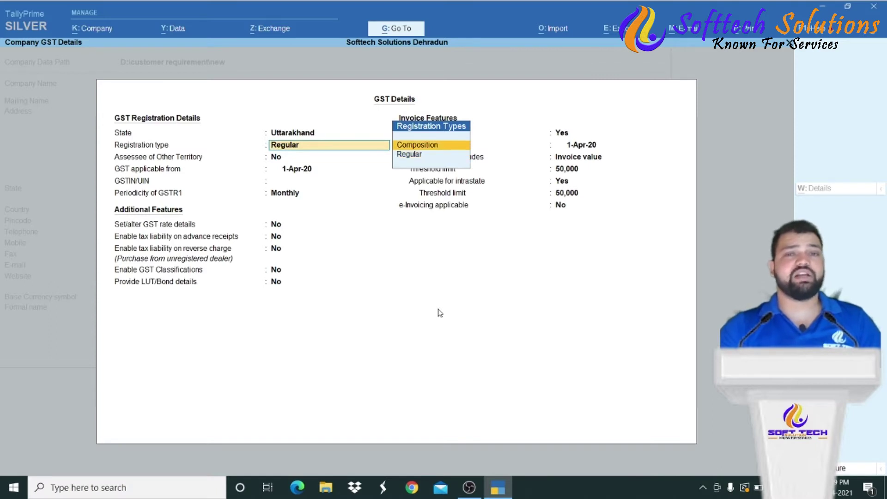
{"action": "key", "text": "Down"}
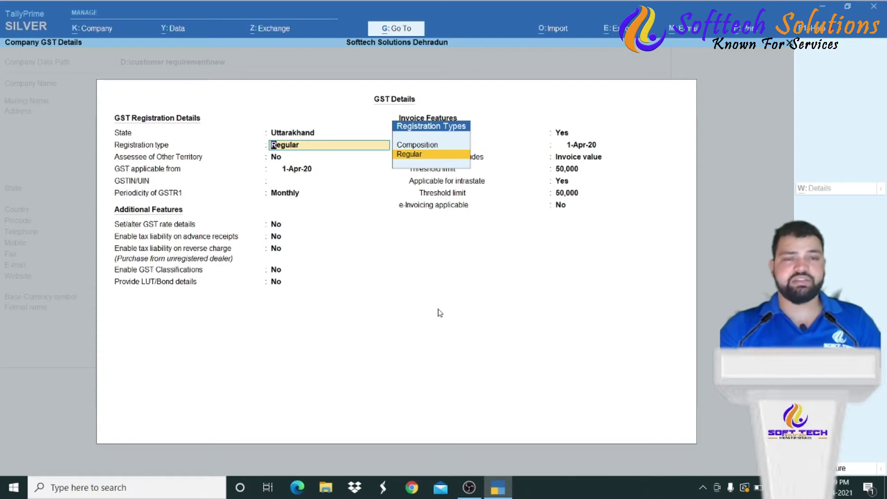
{"action": "key", "text": "Return"}
{"action": "key", "text": "Return"}
{"action": "key", "text": "Return"}
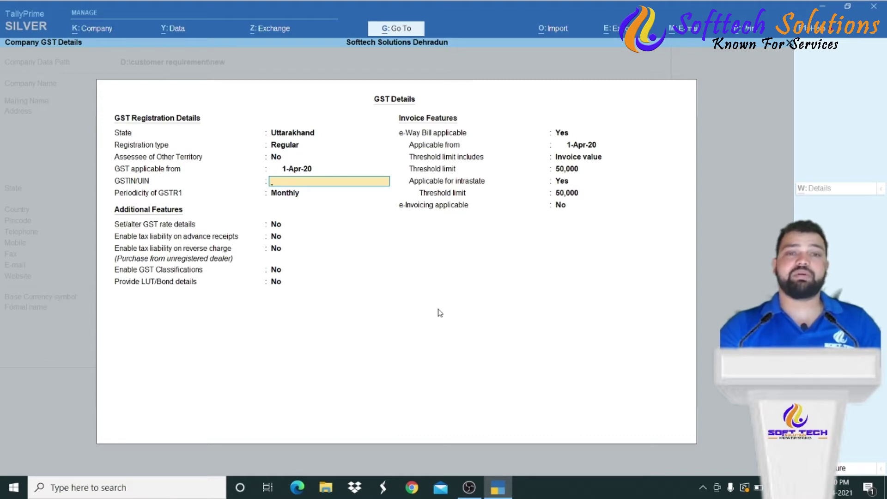
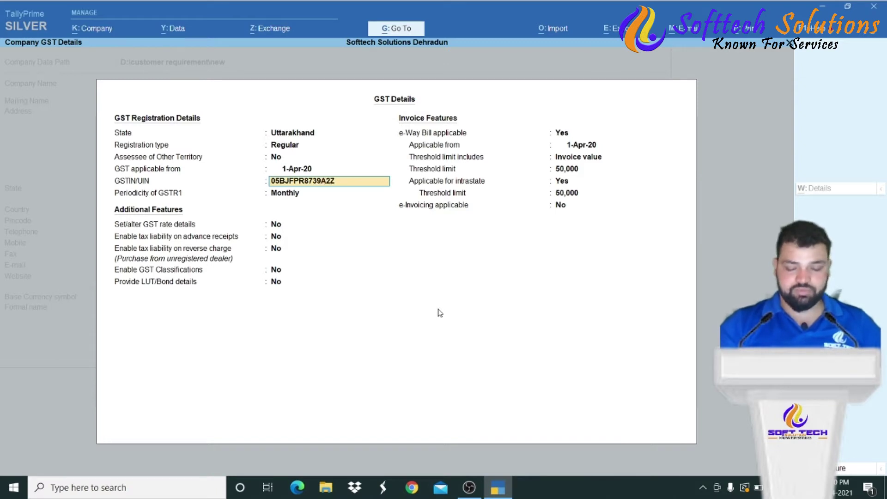
- Enter the company's GSTIN, keep Monthly GSTR1 periodicity, and accept the GST details and company features
{"action": "key", "text": "Return"}
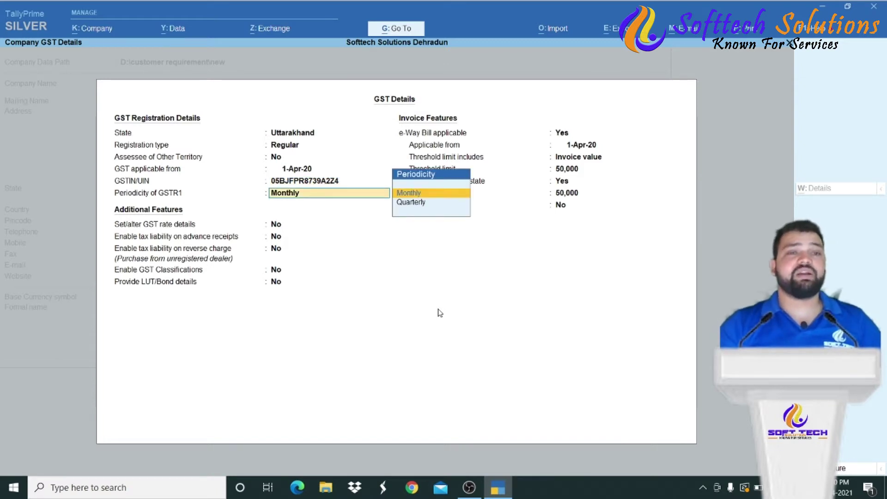
{"action": "key", "text": "Return"}
{"action": "key", "text": "Return"}
{"action": "key", "text": "Return"}
{"action": "key", "text": "Return"}
{"action": "key", "text": "Return"}
{"action": "key", "text": "Return"}
{"action": "key", "text": "Return"}
{"action": "key", "text": "Return"}
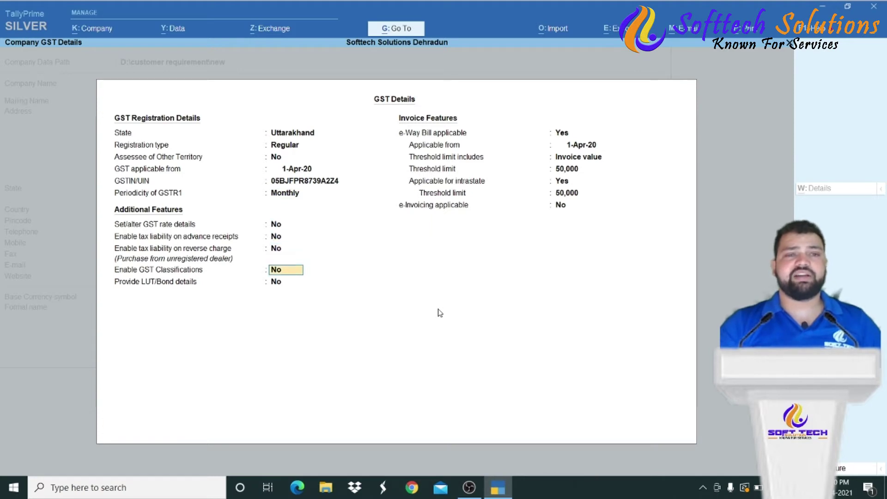
{"action": "key", "text": "Return"}
{"action": "key", "text": "Return"}
{"action": "key", "text": "Return"}
{"action": "key", "text": "Return"}
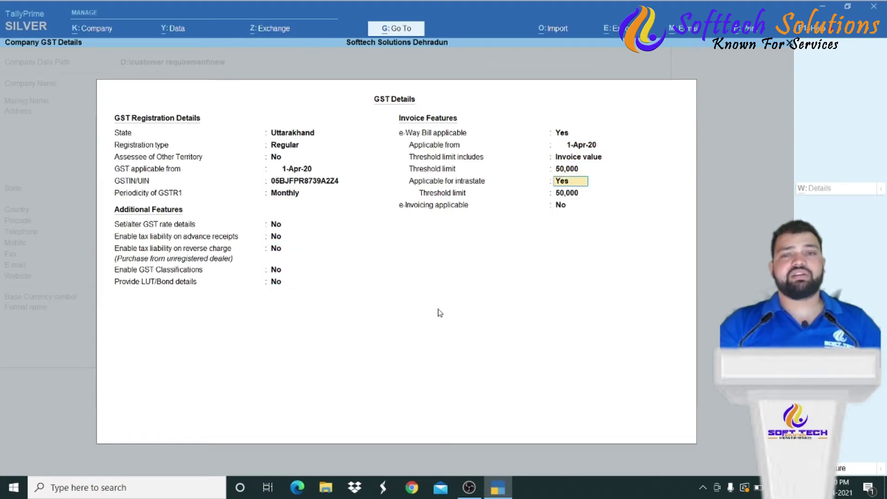
{"action": "key", "text": "Return"}
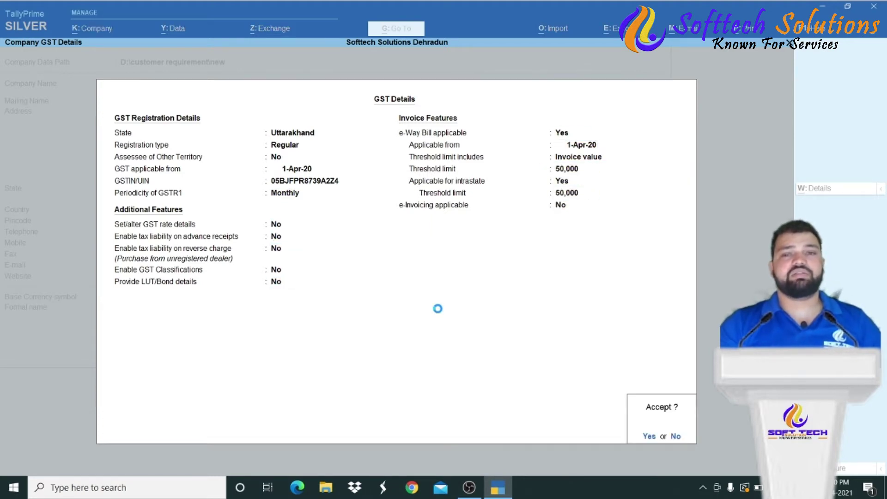
{"action": "key", "text": "Return"}
{"action": "key", "text": "Return"}
{"action": "key", "text": "Return"}
{"action": "key", "text": "Return"}
{"action": "key", "text": "Return"}
{"action": "key", "text": "Return"}
{"action": "key", "text": "Return"}
{"action": "key", "text": "Return"}
{"action": "key", "text": "Return"}
{"action": "key", "text": "Return"}
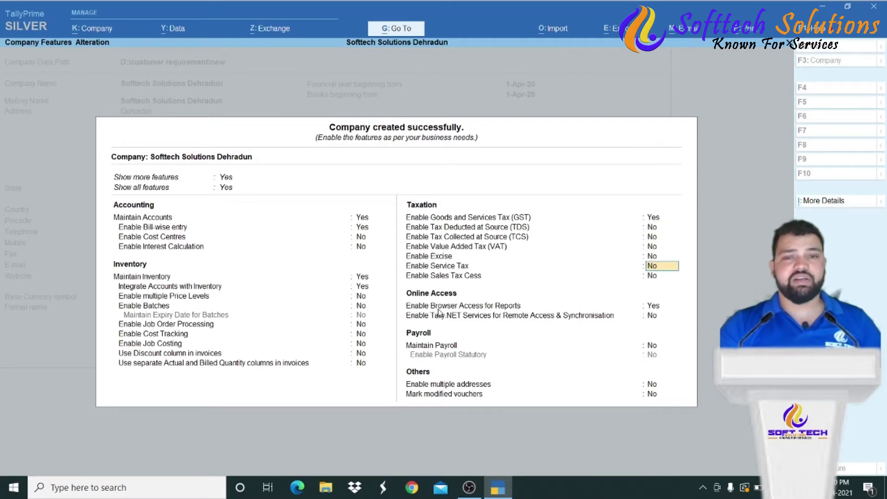
{"action": "key", "text": "Return"}
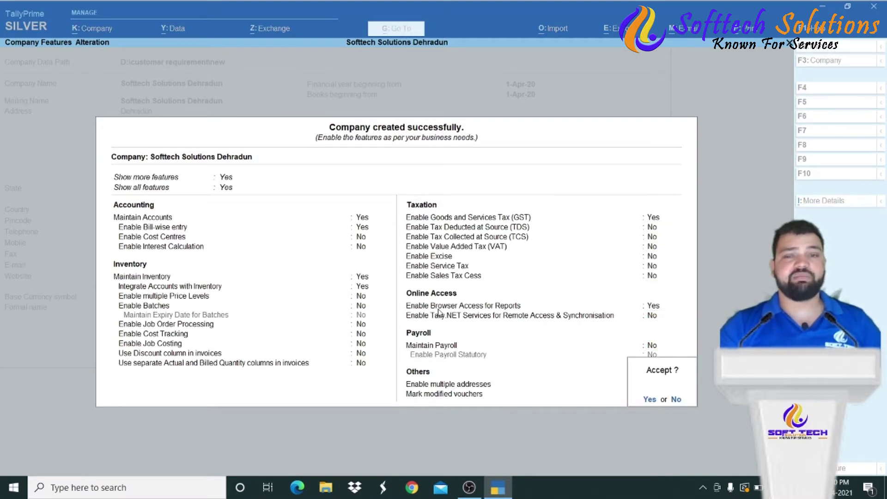
{"action": "key", "text": "Return"}
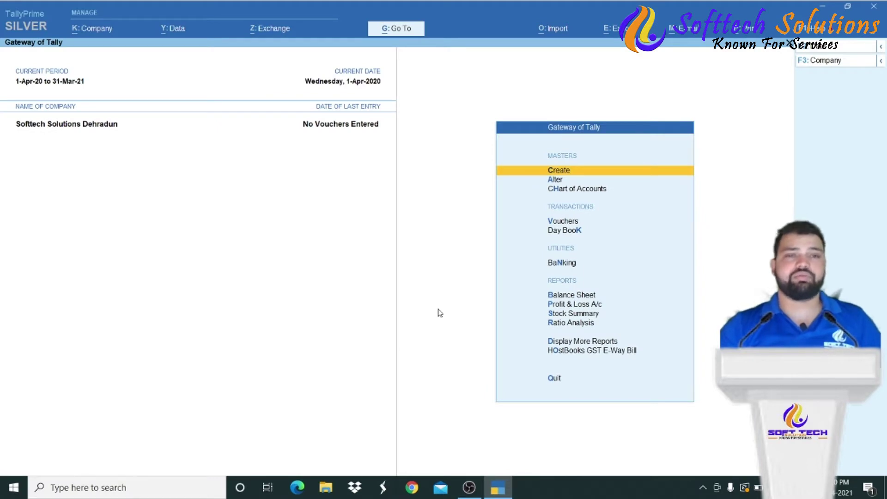
{"action": "key", "text": "Down"}
{"action": "key", "text": "Up"}
{"action": "key", "text": "Down"}
{"action": "key", "text": "Up"}
{"action": "key", "text": "Down"}
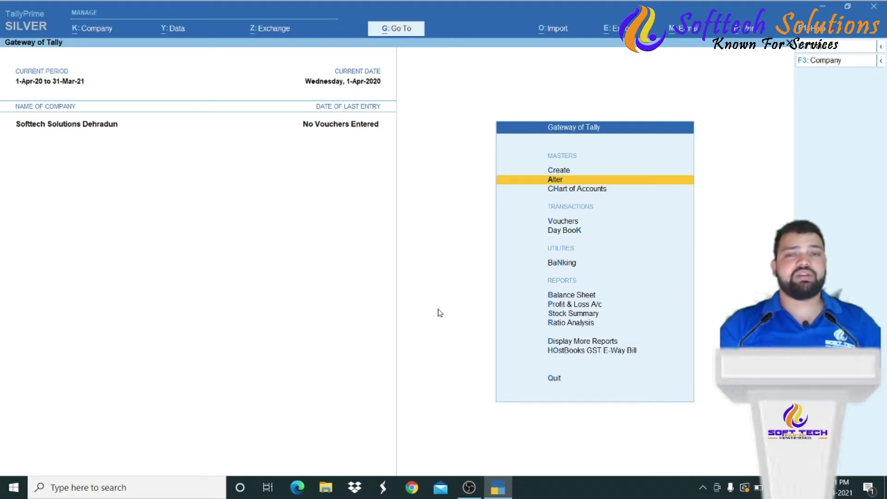
{"action": "key", "text": "Up"}
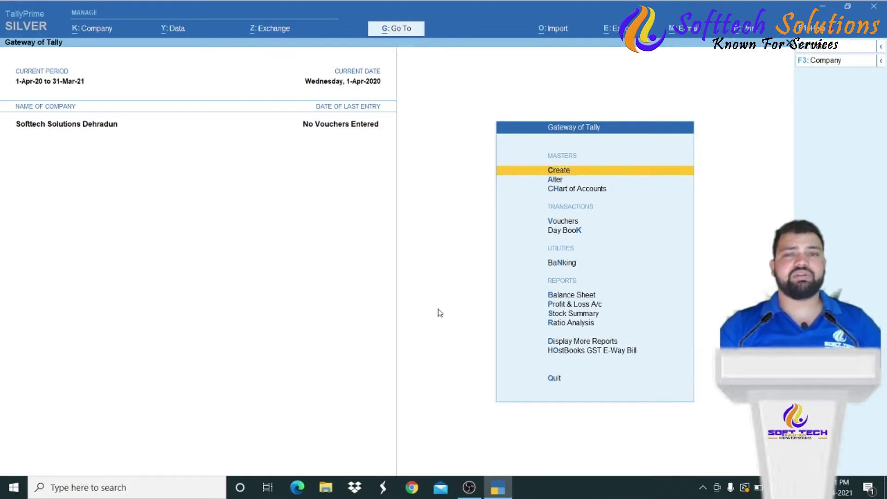
{"action": "key", "text": "Return"}
{"action": "key", "text": "Down"}
{"action": "key", "text": "Down"}
{"action": "key", "text": "Down"}
{"action": "key", "text": "Down"}
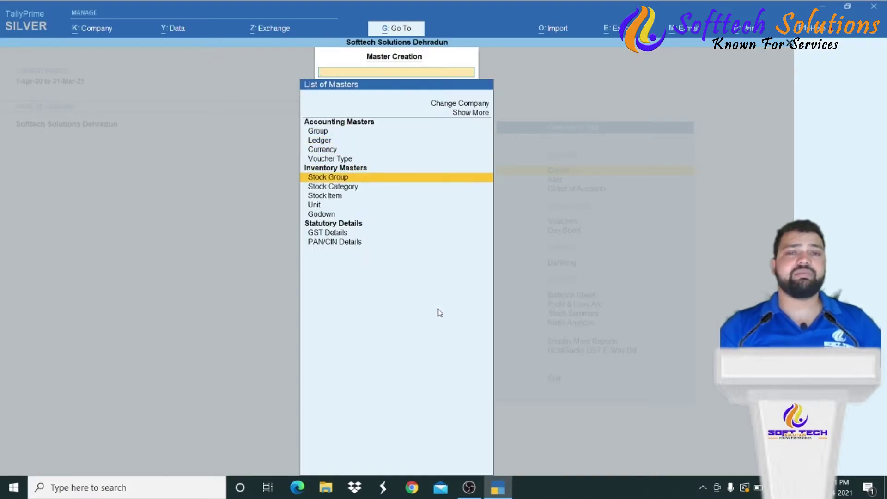
{"action": "key", "text": "Escape"}
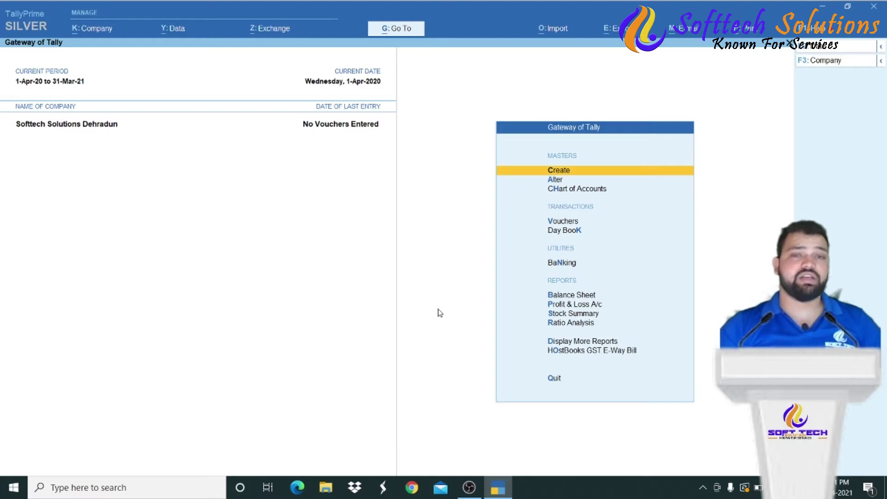
{"action": "key", "text": "Down"}
{"action": "key", "text": "Down"}
{"action": "key", "text": "Down"}
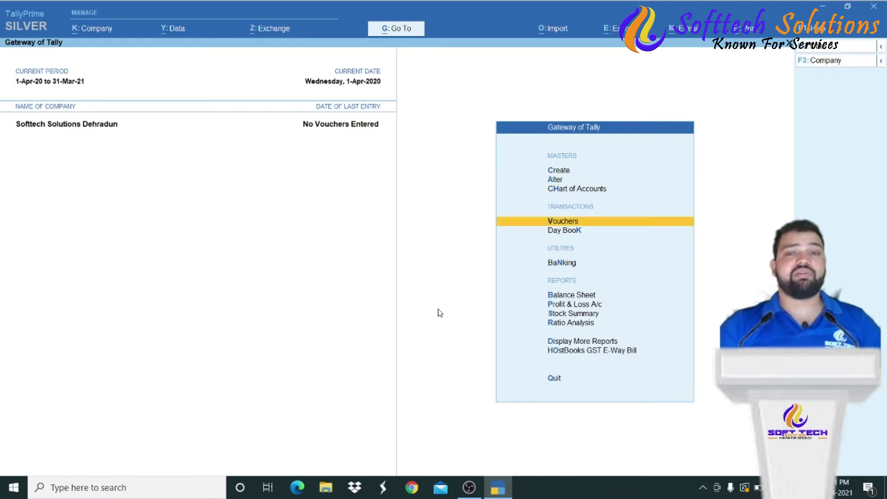
- Start a new voucher entry and switch it to a Purchase voucher
{"action": "key", "text": "Return"}
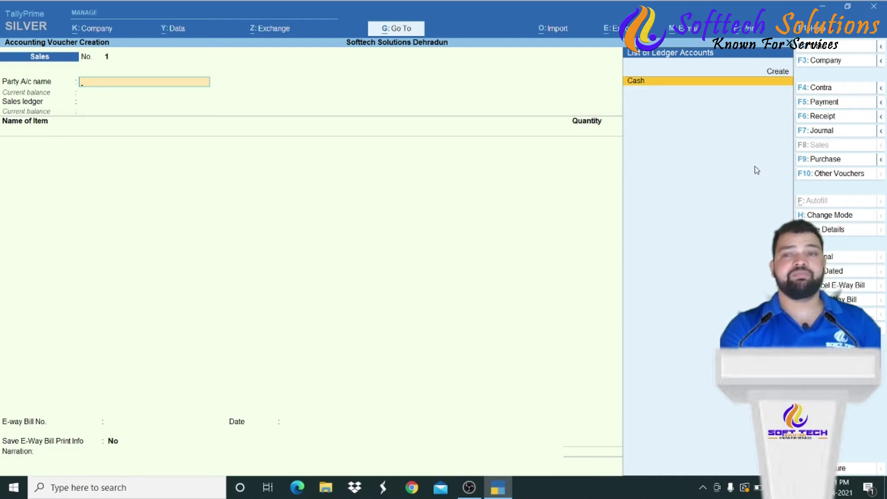
{"action": "left_click", "coordinate": [823, 159]}
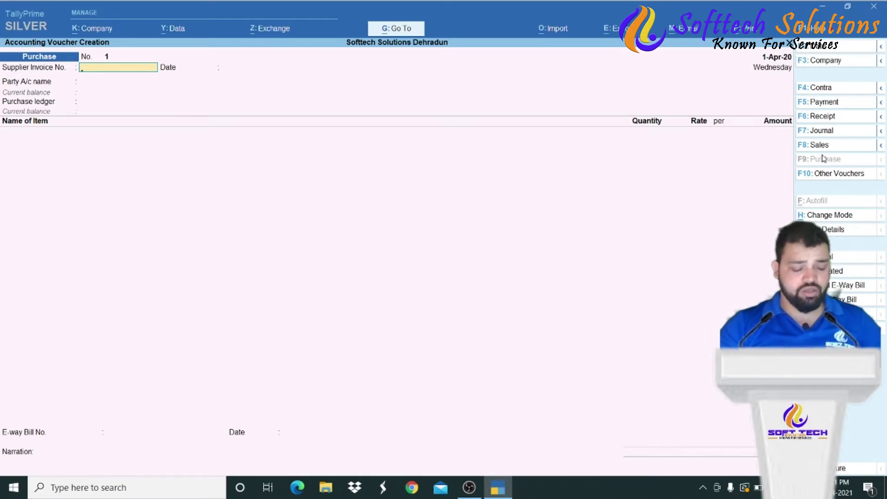
- Enter supplier invoice number 101 and start a new ledger for the party account
{"action": "type", "text": "10"}
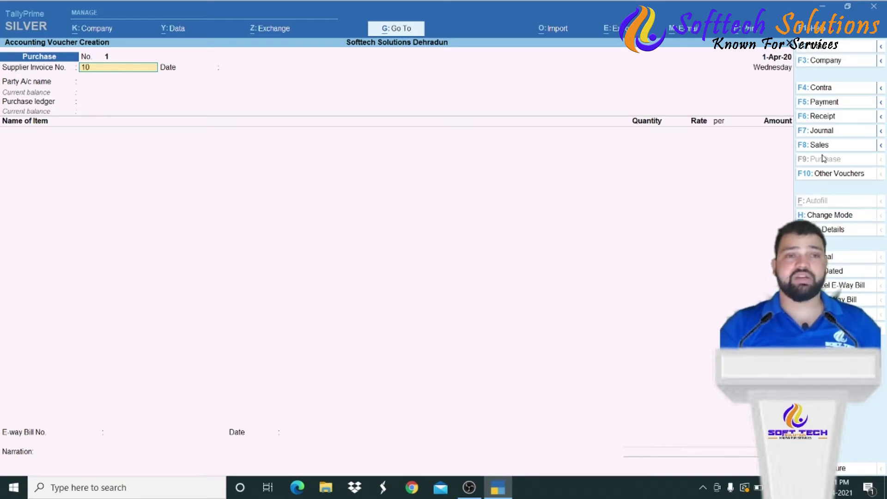
{"action": "type", "text": "1"}
{"action": "key", "text": "Return"}
{"action": "key", "text": "Return"}
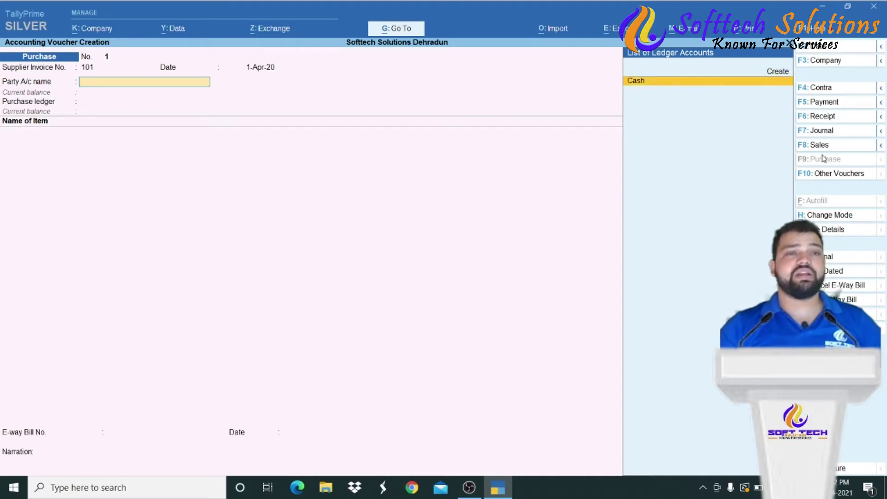
{"action": "key", "text": "Up"}
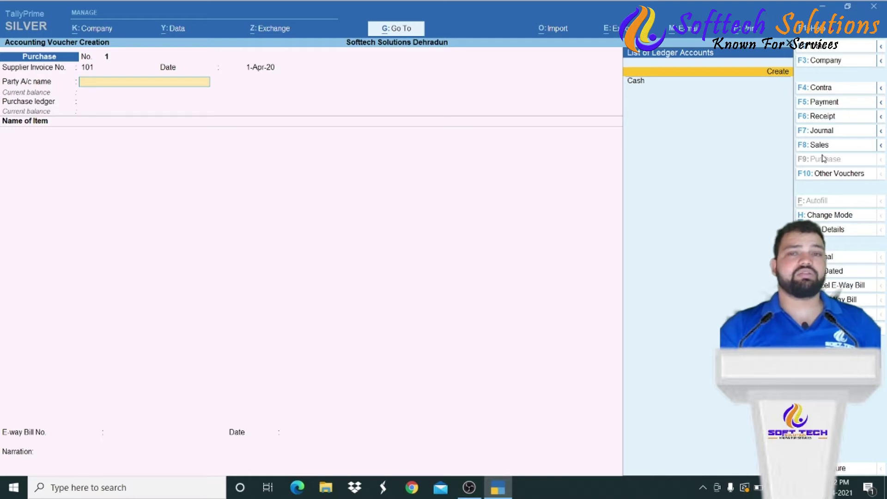
{"action": "key", "text": "Return"}
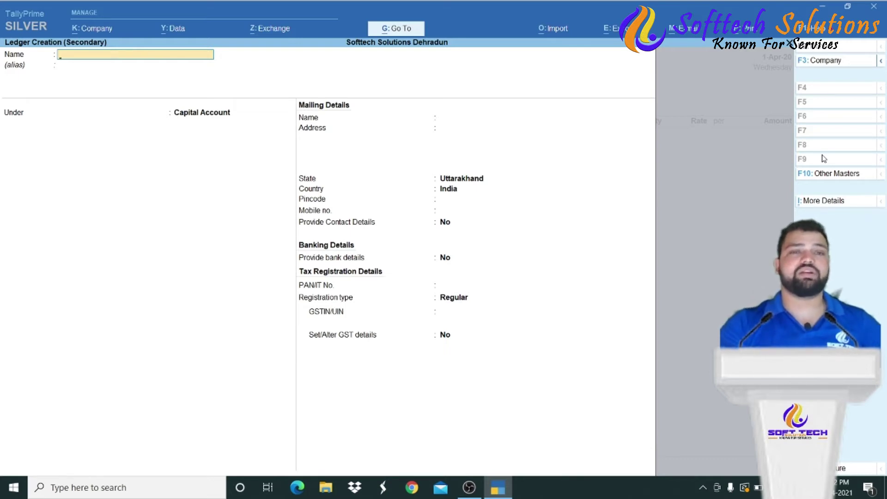
{"action": "key", "text": "Escape"}
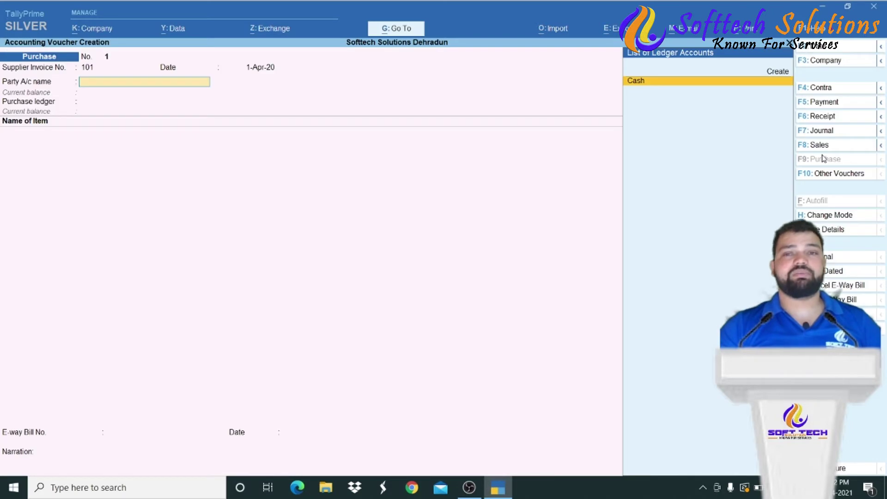
{"action": "key", "text": "Up"}
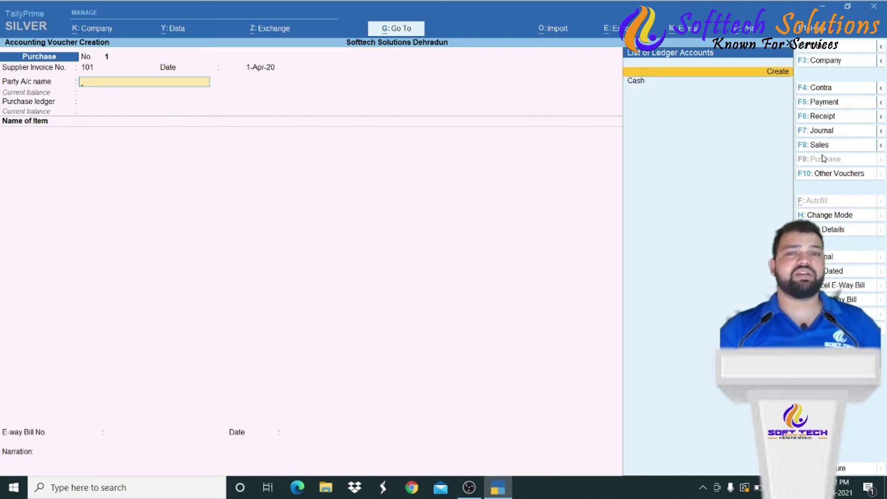
{"action": "key", "text": "Down"}
{"action": "key", "text": "Up"}
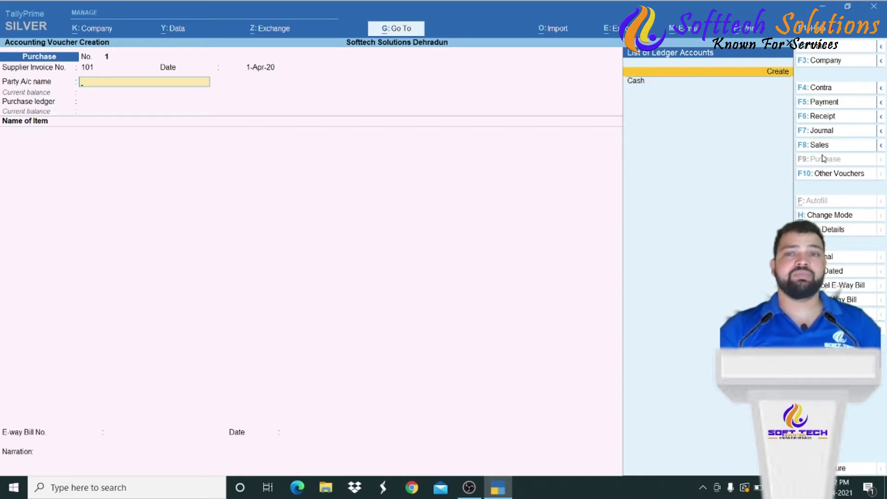
{"action": "key", "text": "Down"}
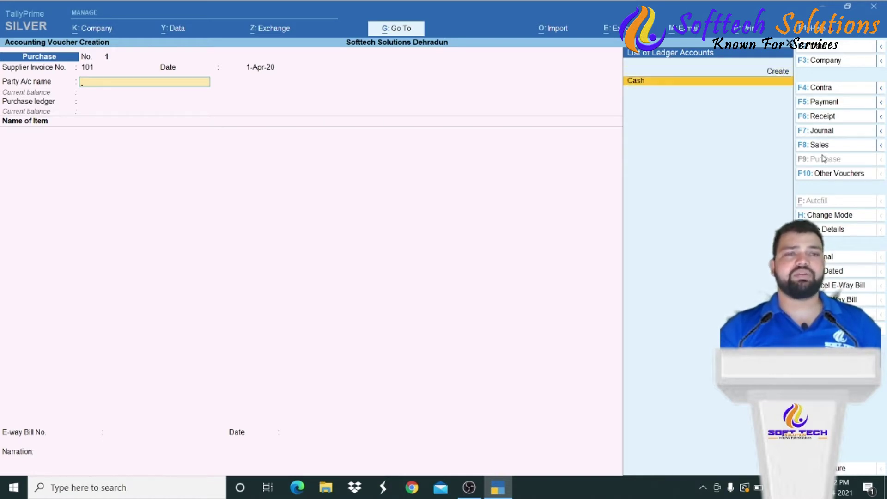
{"action": "key", "text": "alt+c"}
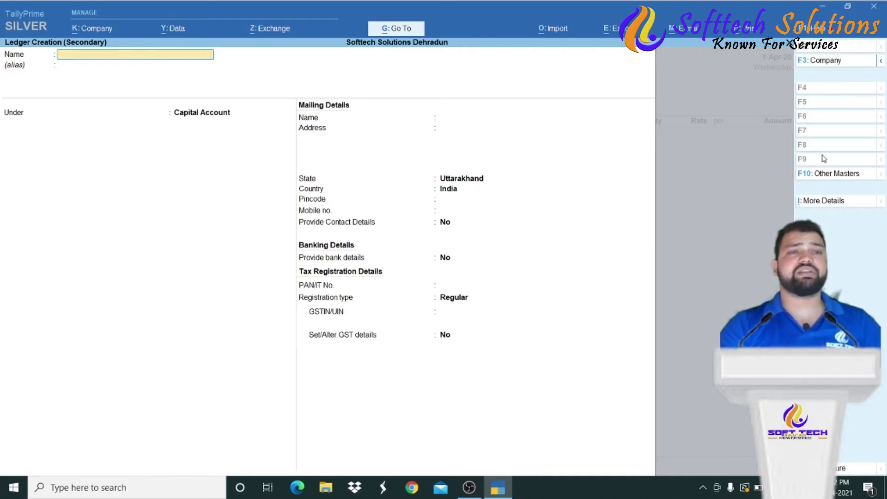
- Name the ledger 'Asian Paints Pvt Ltd' and place it under Sundry Creditors
{"action": "type", "text": "A"}
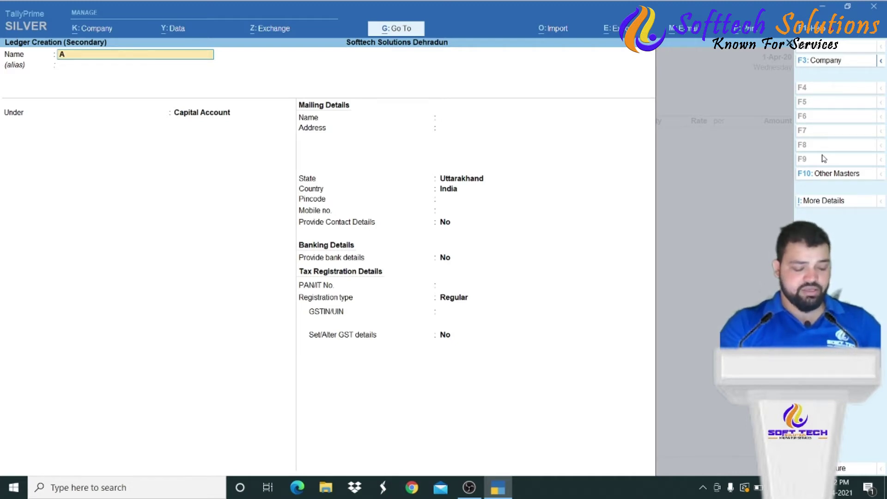
{"action": "type", "text": "sian"}
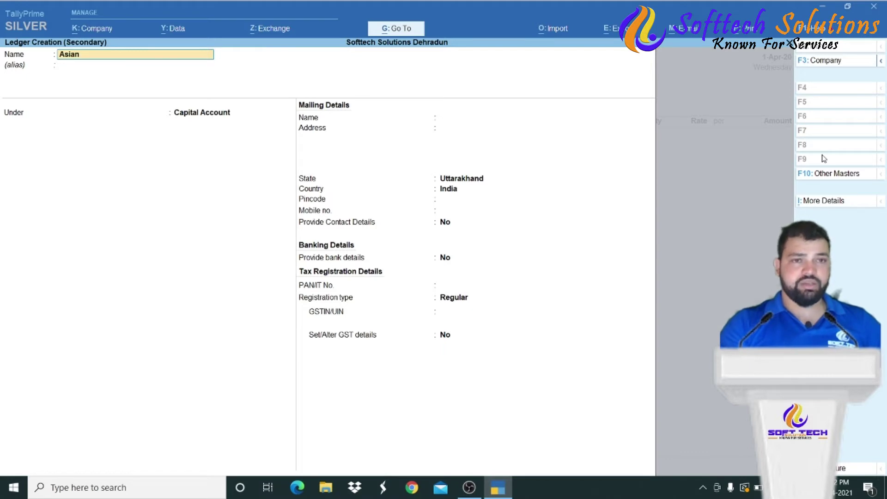
{"action": "type", "text": " Paints"}
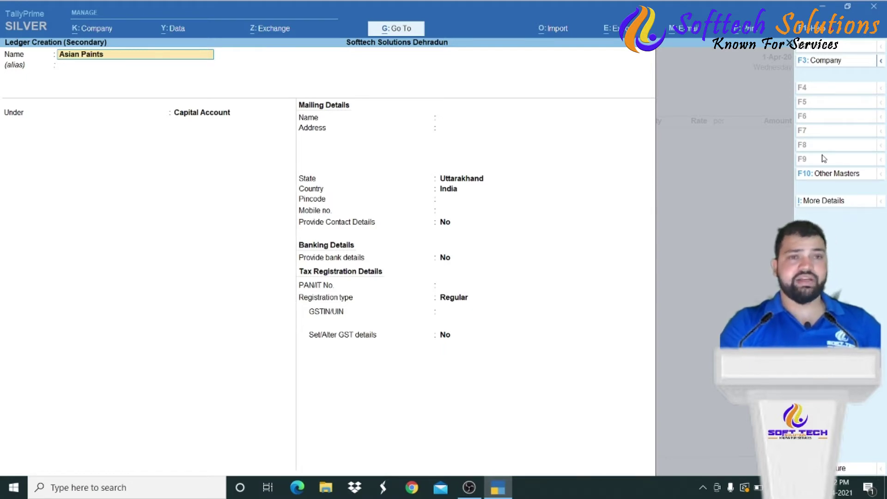
{"action": "type", "text": " Pvt Ltd"}
{"action": "key", "text": "Return"}
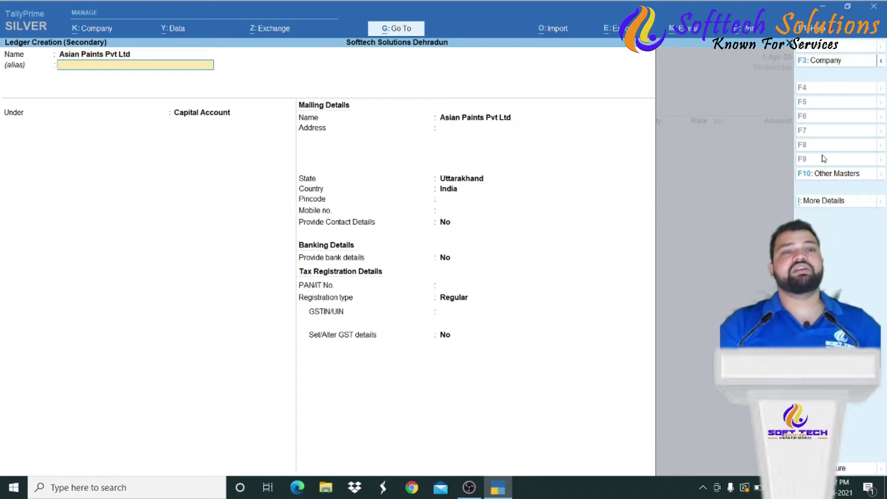
{"action": "key", "text": "Return"}
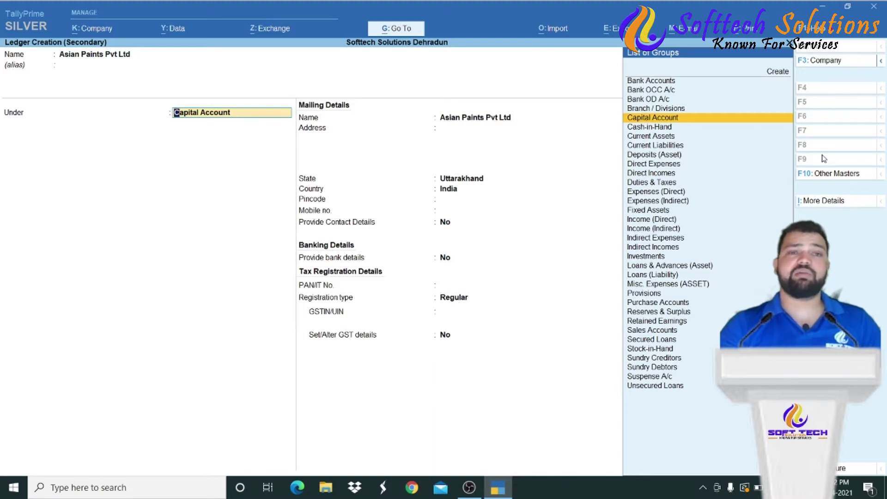
{"action": "type", "text": "S"}
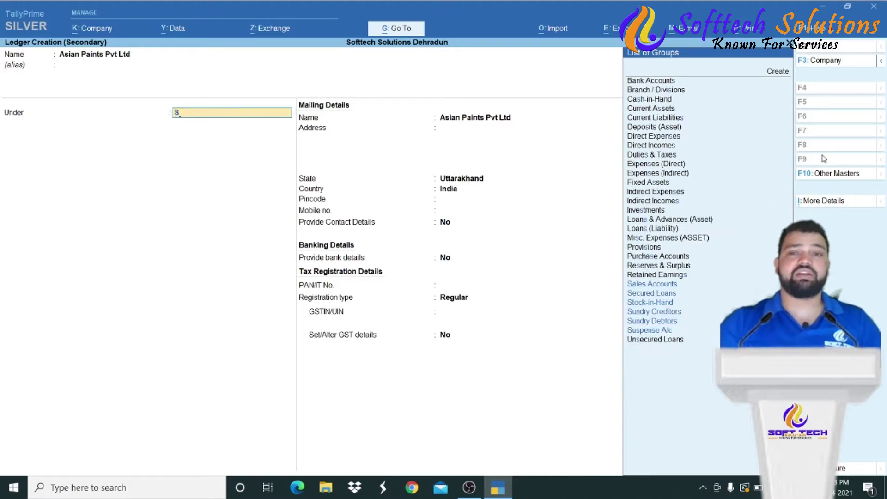
{"action": "key", "text": "Down"}
{"action": "key", "text": "Down"}
{"action": "key", "text": "Down"}
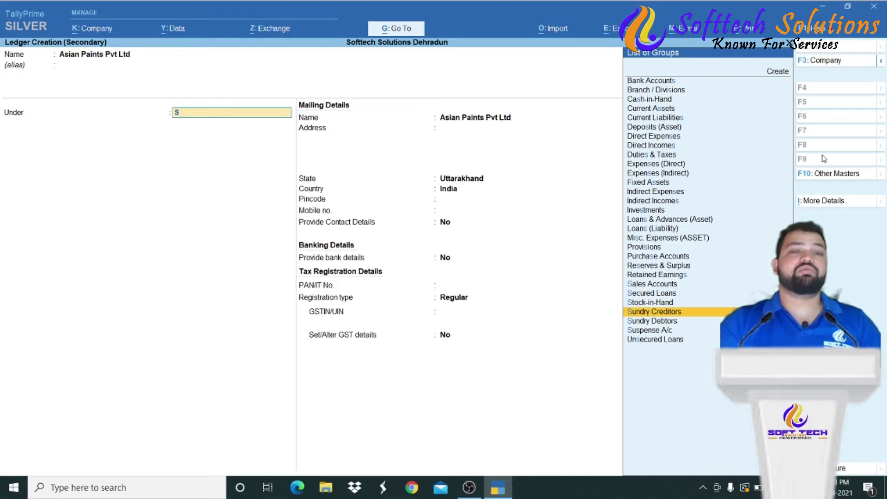
{"action": "key", "text": "Return"}
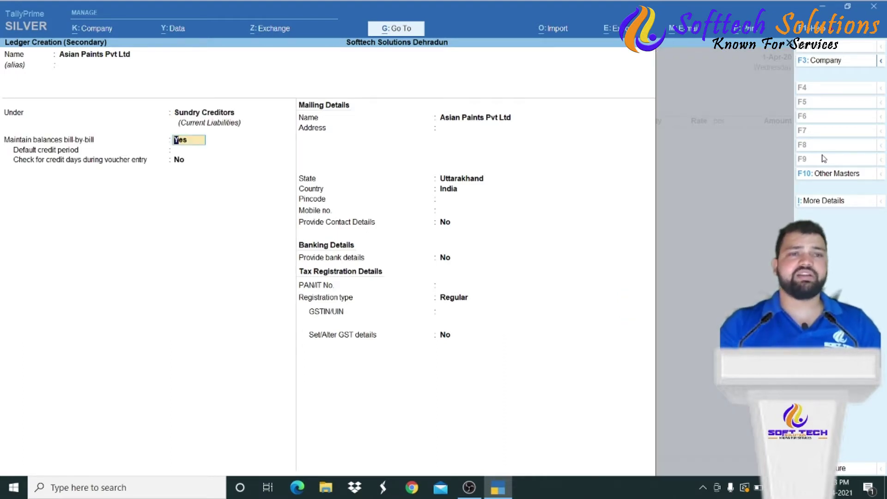
- Keep bill-by-bill tracking at Yes and set a 30-day default credit period
{"action": "key", "text": "Return"}
{"action": "key", "text": "BackSpace"}
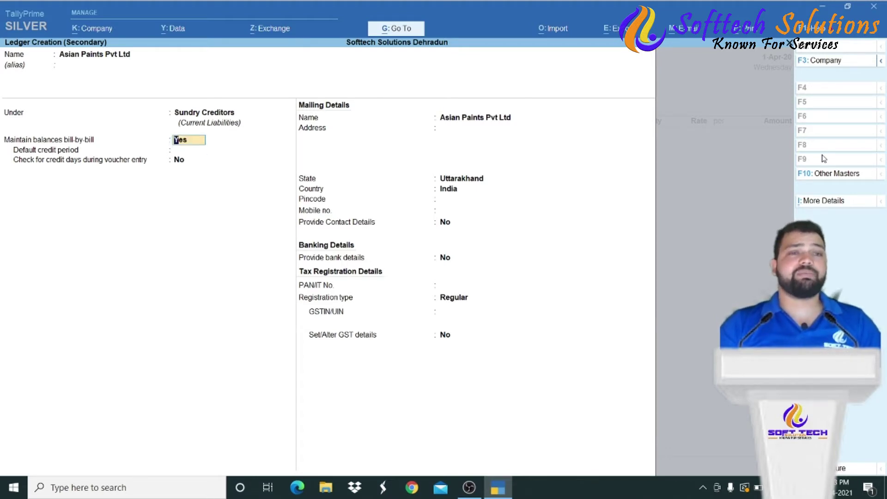
{"action": "key", "text": "Return"}
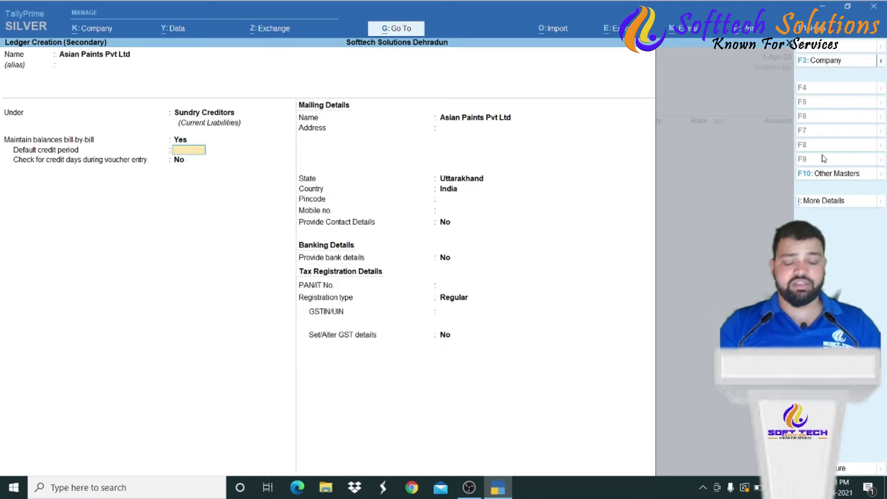
{"action": "type", "text": "30"}
{"action": "key", "text": "Return"}
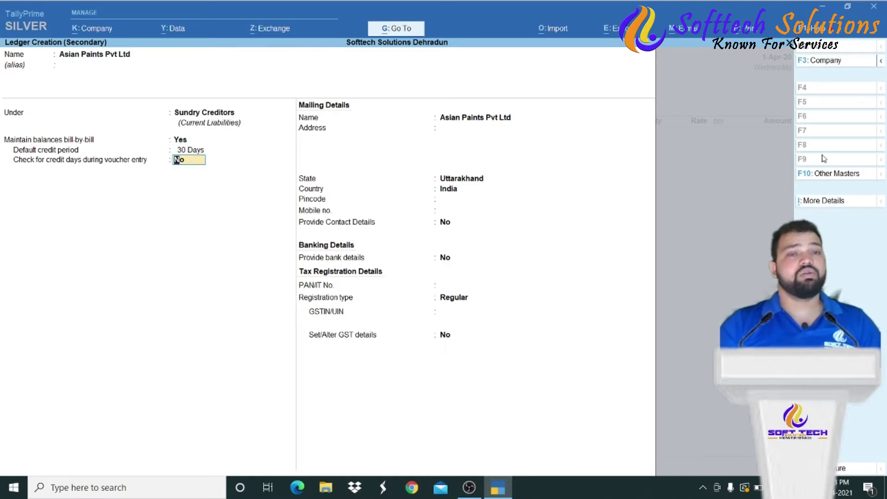
{"action": "key", "text": "Return"}
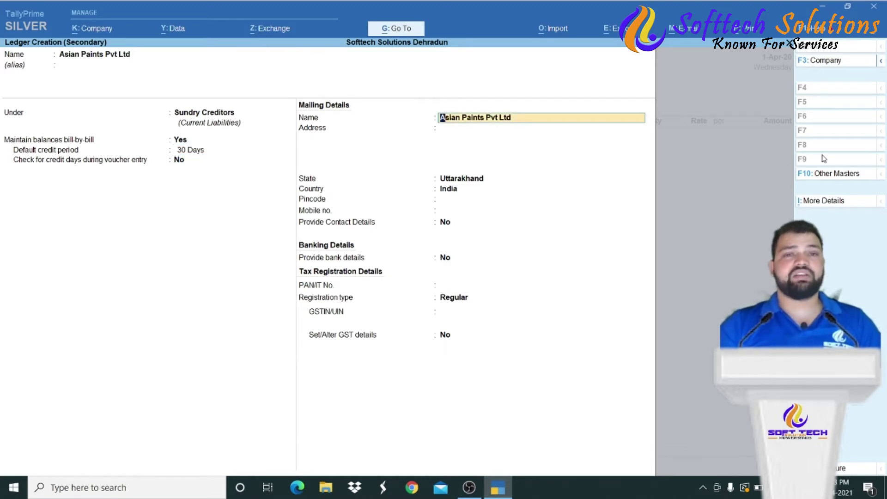
- Enter the supplier's address and set its state to Delhi
{"action": "key", "text": "Return"}
{"action": "type", "text": "Near"}
{"action": "key", "text": "BackSpace"}
{"action": "key", "text": "BackSpace"}
{"action": "key", "text": "BackSpace"}
{"action": "type", "text": "r"}
{"action": "key", "text": "BackSpace"}
{"action": "type", "text": "ew Delhi"}
{"action": "key", "text": "Return"}
{"action": "key", "text": "Return"}
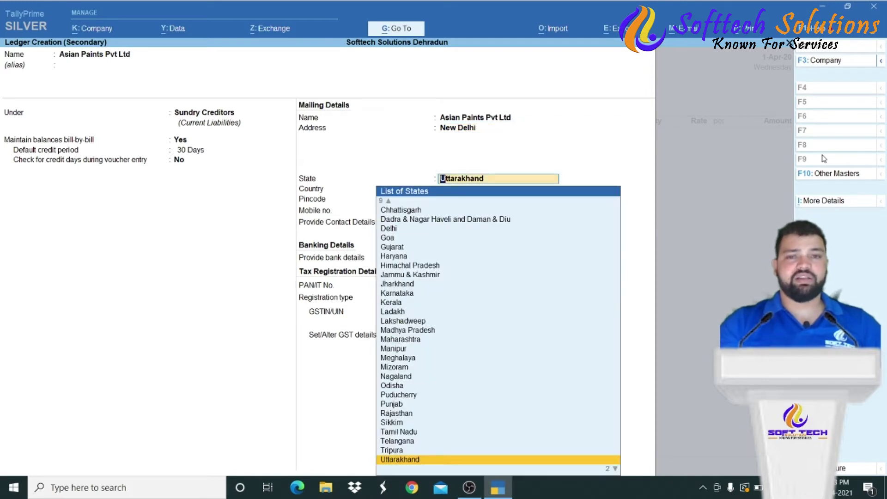
{"action": "type", "text": "De"}
{"action": "key", "text": "Return"}
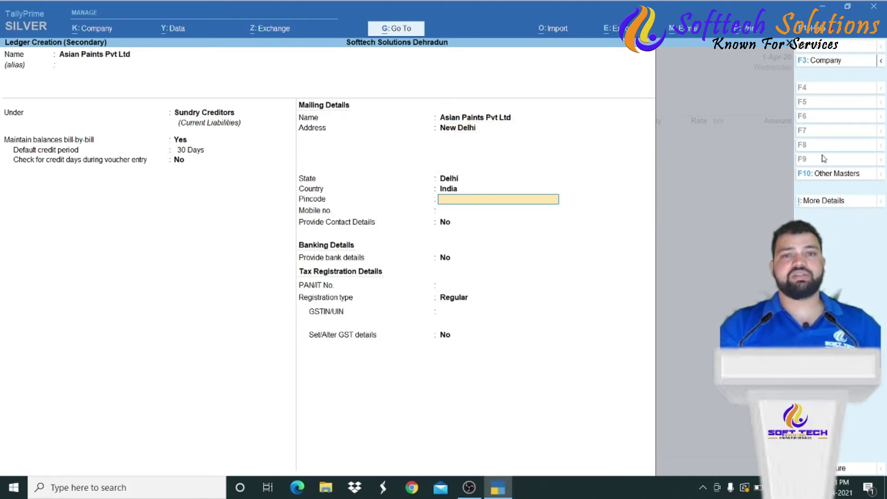
{"action": "key", "text": "Return"}
{"action": "key", "text": "Return"}
{"action": "key", "text": "Return"}
{"action": "key", "text": "Return"}
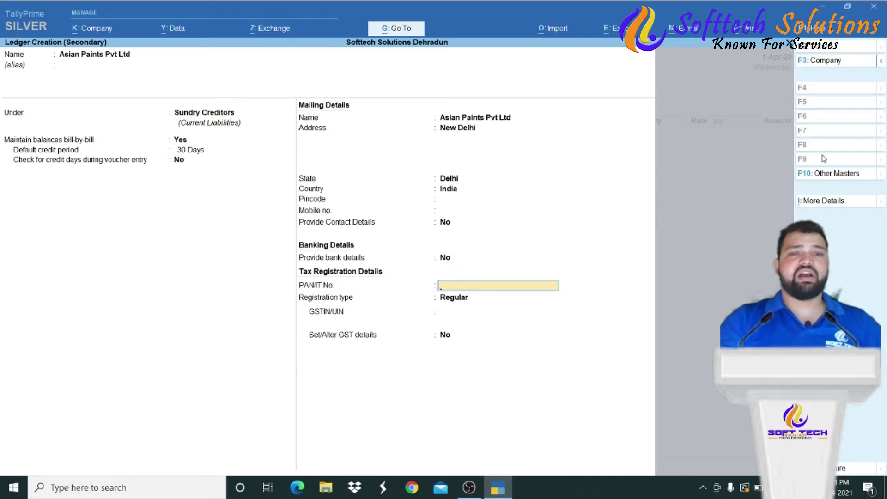
- Turn Provide Contact Details on for the supplier ledger
{"action": "key", "text": "Up"}
{"action": "key", "text": "Up"}
{"action": "key", "text": "Up"}
{"action": "key", "text": "Down"}
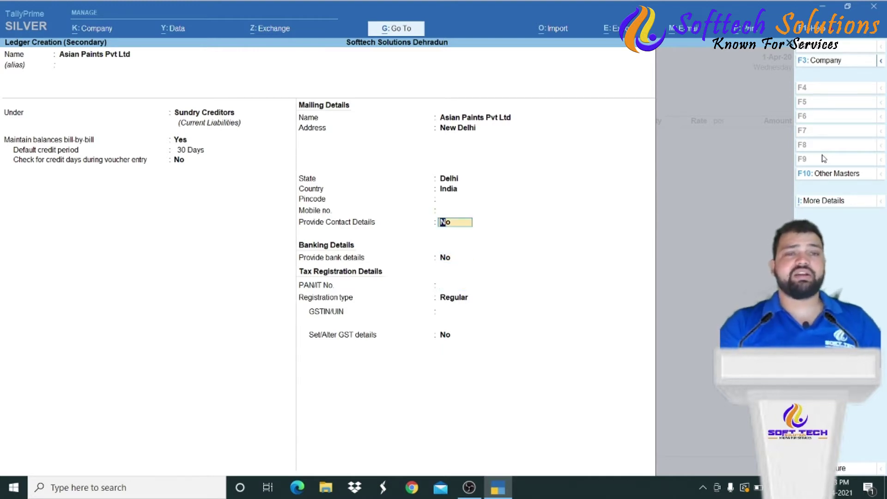
{"action": "key", "text": "y"}
{"action": "key", "text": "Return"}
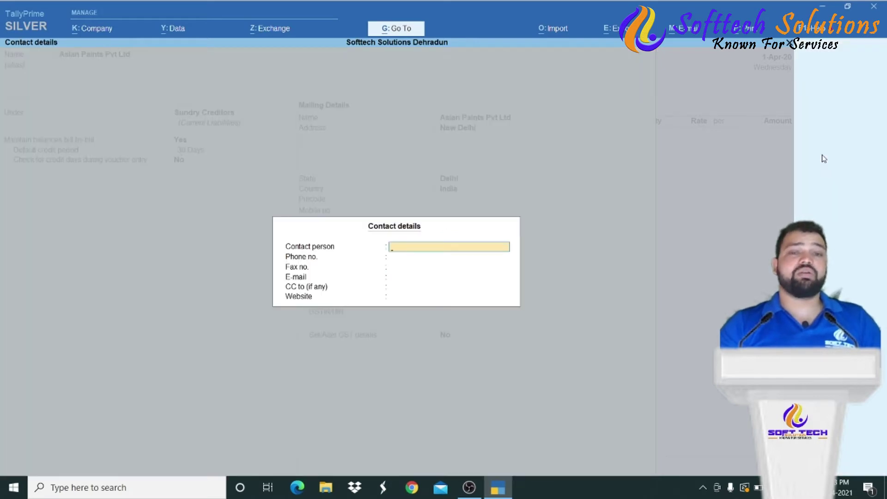
- Fill in the contact person's name and phone number, then close the contact details form
{"action": "type", "text": "Hari"}
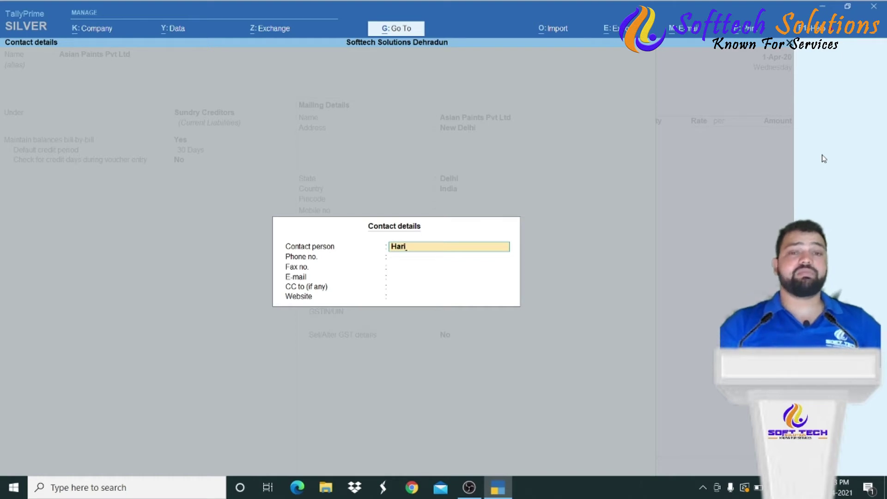
{"action": "key", "text": "Return"}
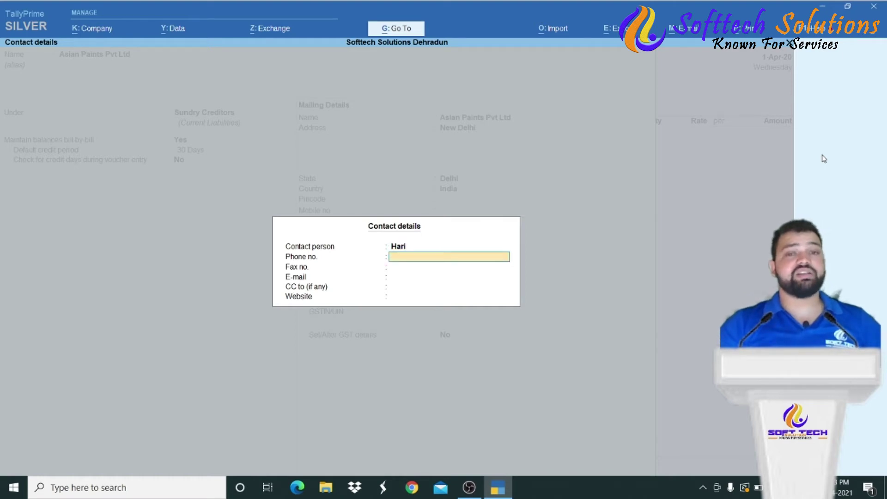
{"action": "key", "text": "Return"}
{"action": "key", "text": "Return"}
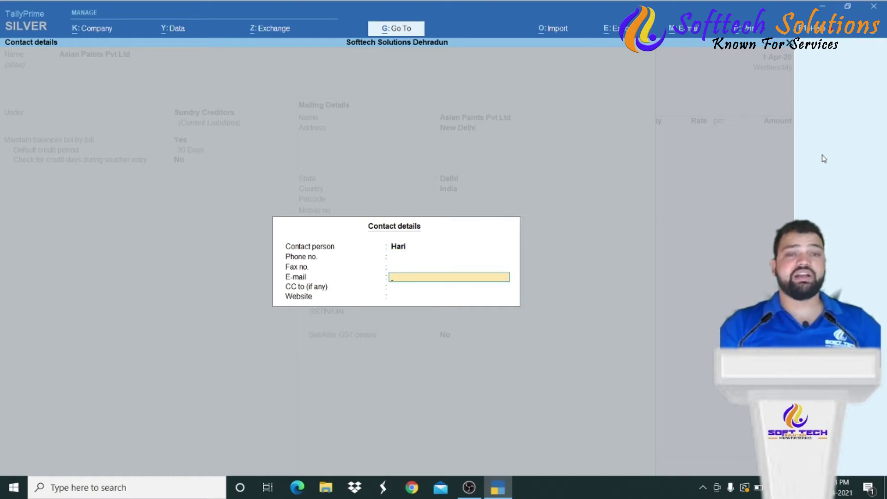
{"action": "key", "text": "shift+Tab"}
{"action": "key", "text": "Up"}
{"action": "key", "text": "Return"}
{"action": "key", "text": "Return"}
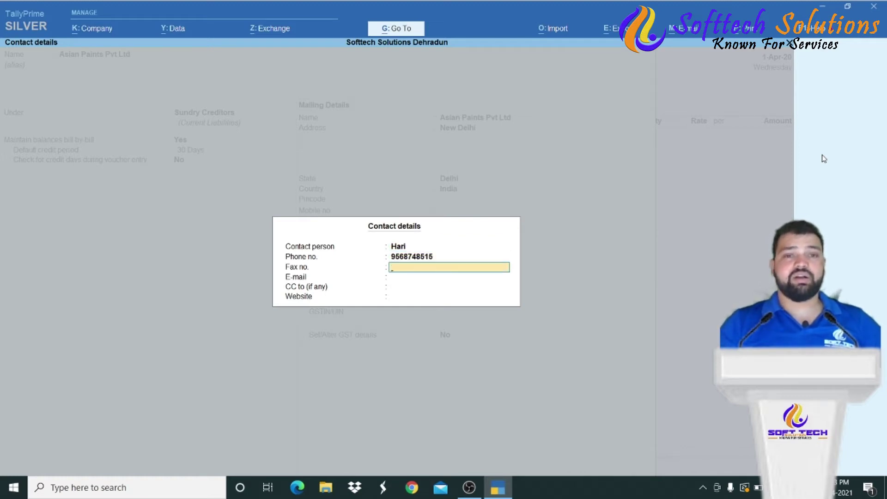
{"action": "key", "text": "Return"}
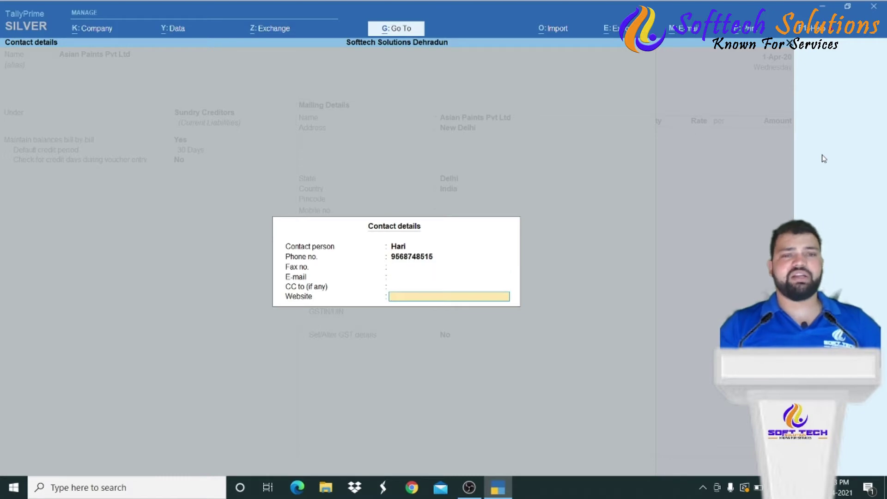
{"action": "key", "text": "Return"}
{"action": "key", "text": "Return"}
{"action": "key", "text": "Return"}
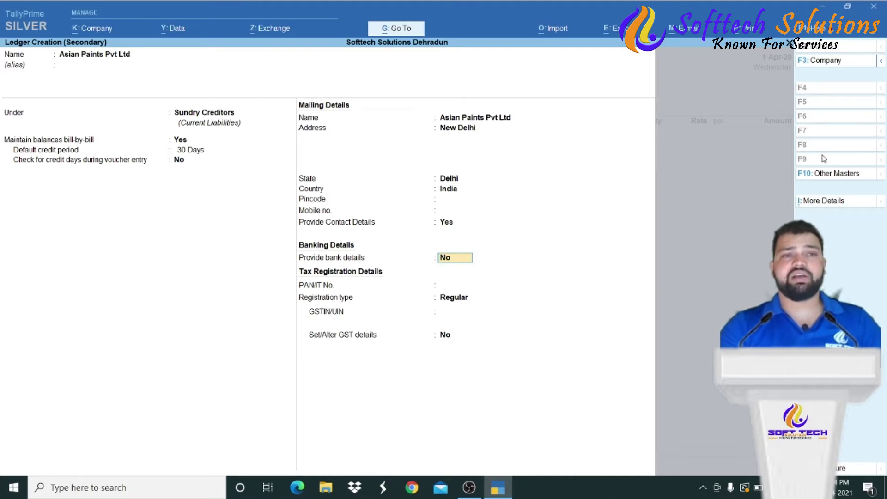
{"action": "key", "text": "Up"}
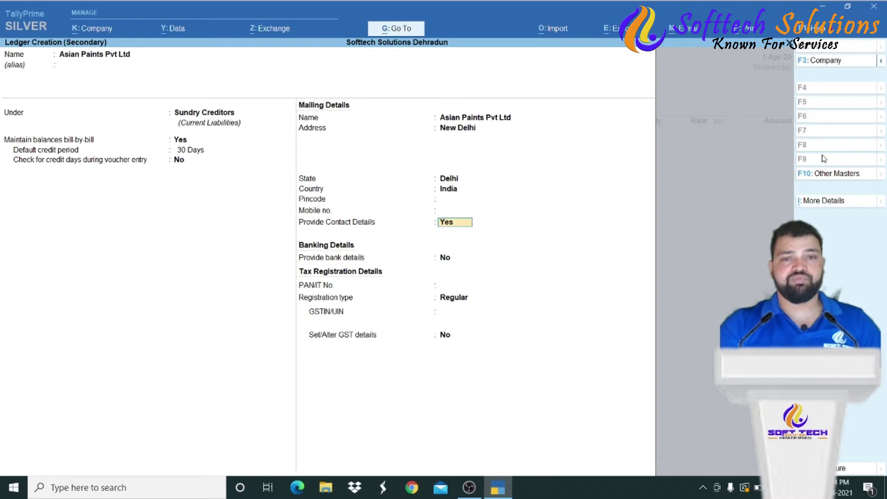
- Close the supplier's contact details and move on to the GST registration type list
{"action": "key", "text": "Return"}
{"action": "key", "text": "Return"}
{"action": "key", "text": "Return"}
{"action": "key", "text": "Return"}
{"action": "key", "text": "Return"}
{"action": "key", "text": "Return"}
{"action": "key", "text": "Return"}
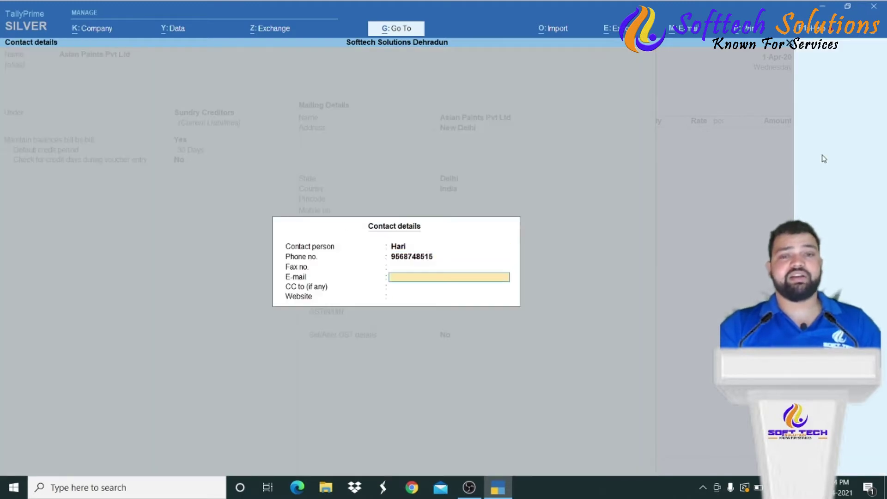
{"action": "key", "text": "Return"}
{"action": "key", "text": "Return"}
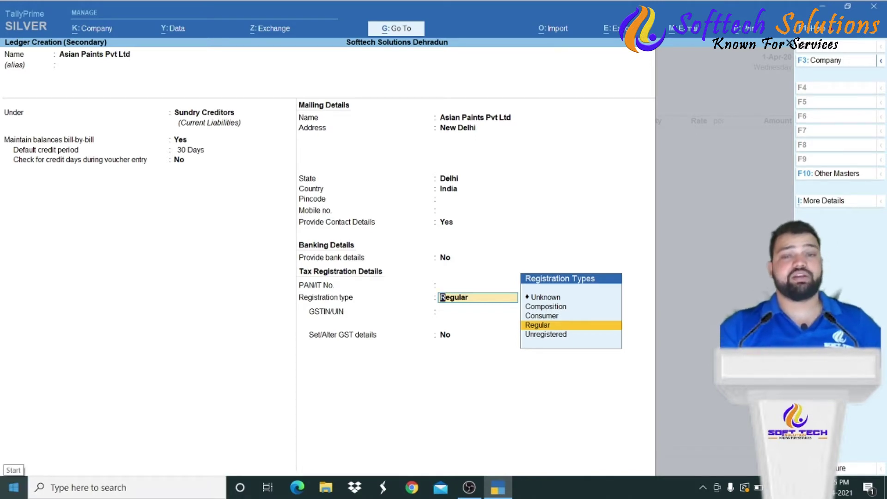
- Keep Regular as registration type, leave GSTIN blank, and bring up the ledger save prompt
{"action": "key", "text": "Return"}
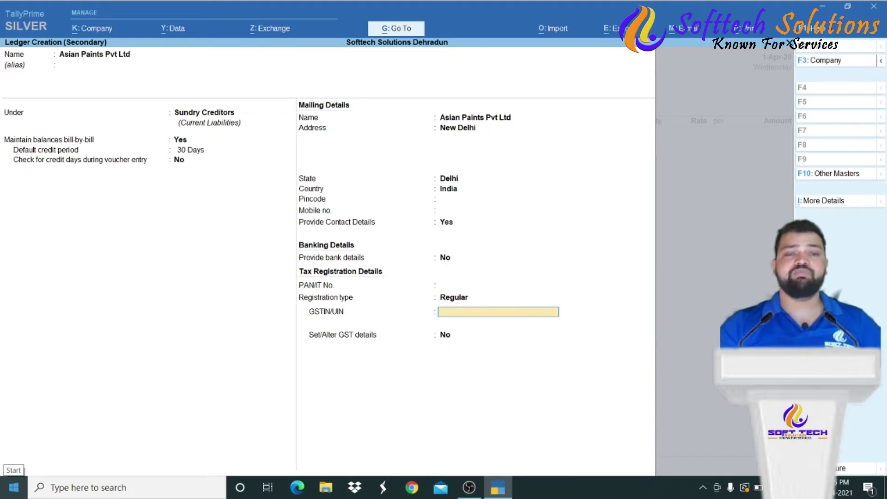
{"action": "key", "text": "Return"}
{"action": "key", "text": "Return"}
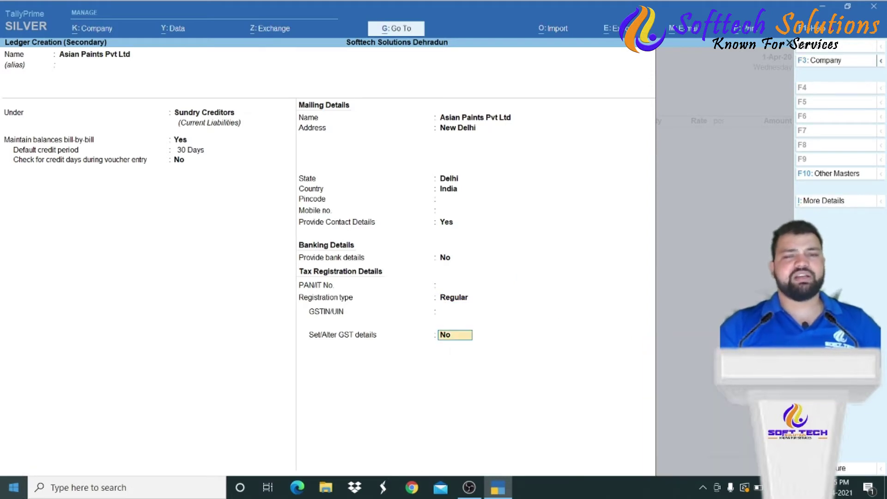
{"action": "key", "text": "Return"}
{"action": "key", "text": "Return"}
{"action": "key", "text": "Return"}
{"action": "key", "text": "Return"}
{"action": "key", "text": "Return"}
{"action": "key", "text": "Return"}
{"action": "key", "text": "Return"}
{"action": "key", "text": "Return"}
{"action": "key", "text": "Return"}
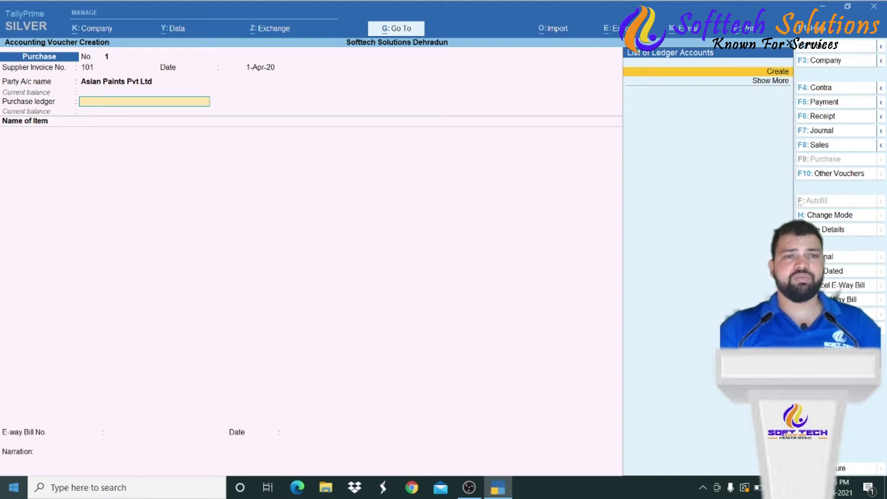
- Create a Purchase Account ledger under Purchase Accounts and begin a new stock item
{"action": "key", "text": "alt+c"}
{"action": "type", "text": "Pur"}
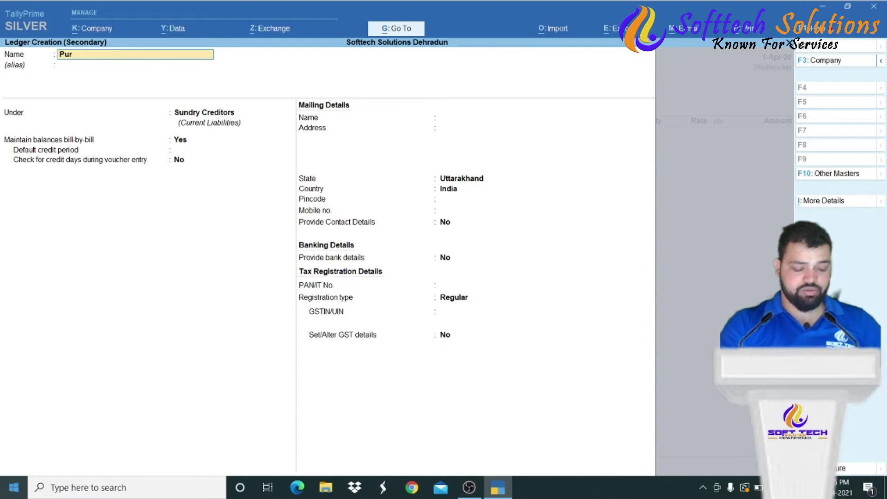
{"action": "type", "text": "chase accop"}
{"action": "key", "text": "BackSpace"}
{"action": "key", "text": "BackSpace"}
{"action": "key", "text": "BackSpace"}
{"action": "key", "text": "BackSpace"}
{"action": "key", "text": "BackSpace"}
{"action": "key", "text": "BackSpace"}
{"action": "key", "text": "BackSpace"}
{"action": "key", "text": "BackSpace"}
{"action": "key", "text": "BackSpace"}
{"action": "key", "text": "BackSpace"}
{"action": "key", "text": "BackSpace"}
{"action": "key", "text": "BackSpace"}
{"action": "key", "text": "BackSpace"}
{"action": "key", "text": "BackSpace"}
{"action": "key", "text": "BackSpace"}
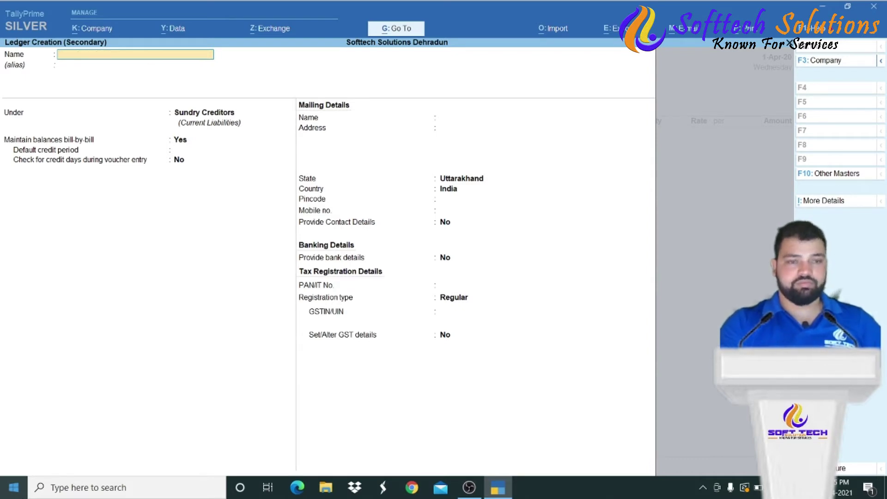
{"action": "type", "text": "Purchase Account"}
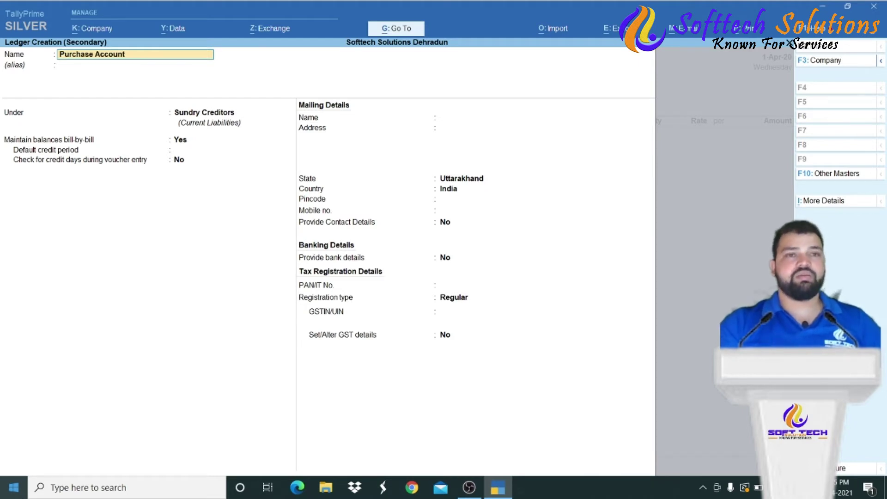
{"action": "key", "text": "Return"}
{"action": "key", "text": "Return"}
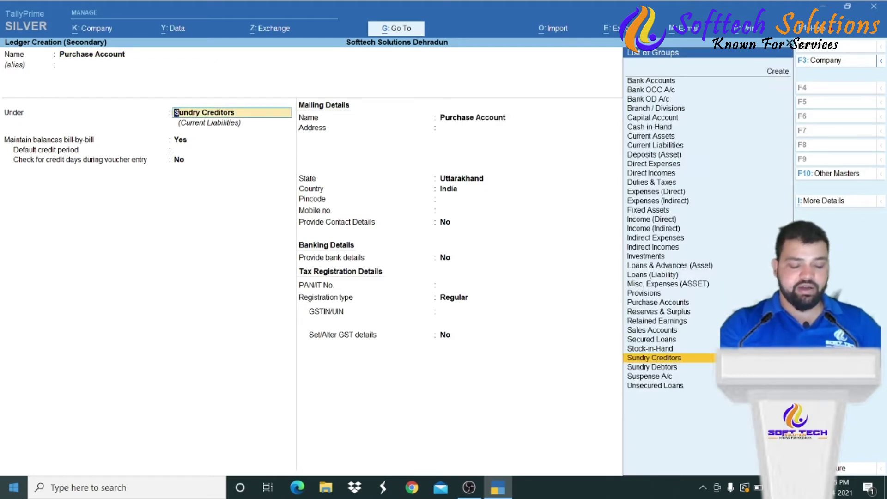
{"action": "type", "text": "Pur"}
{"action": "key", "text": "Return"}
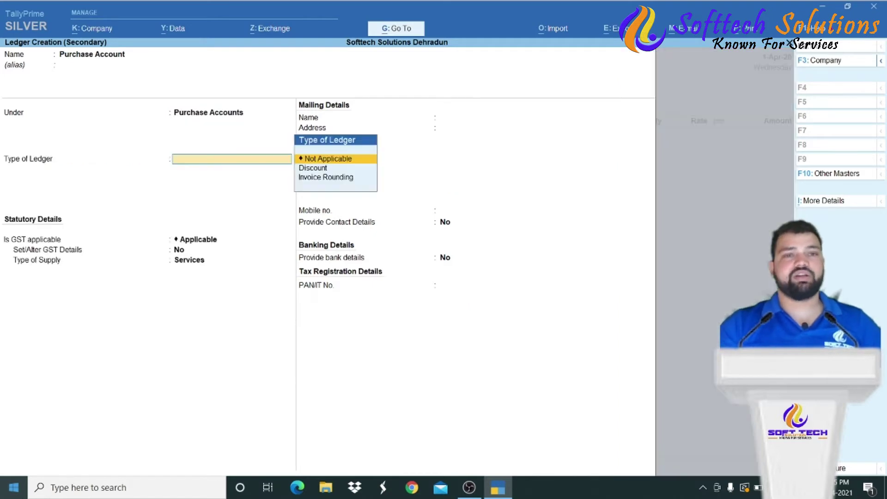
{"action": "key", "text": "Return"}
{"action": "key", "text": "Return"}
{"action": "key", "text": "Return"}
{"action": "key", "text": "Return"}
{"action": "key", "text": "Return"}
{"action": "key", "text": "Return"}
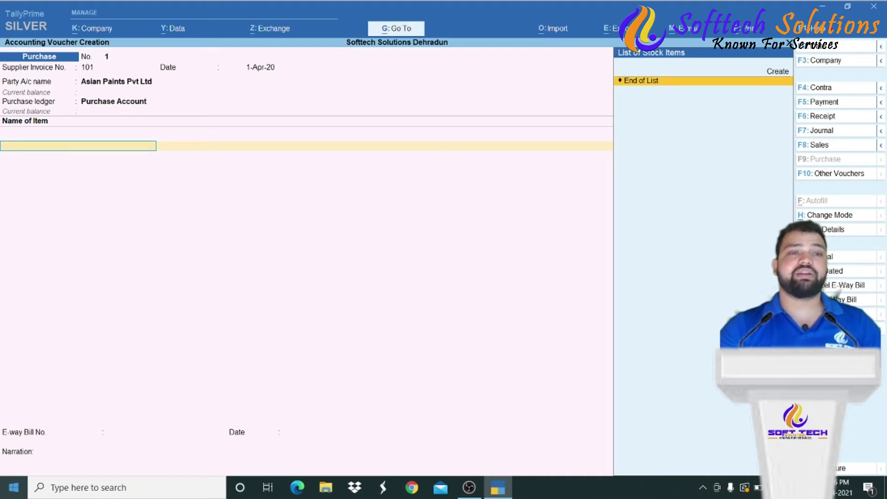
{"action": "key", "text": "Up"}
{"action": "key", "text": "Return"}
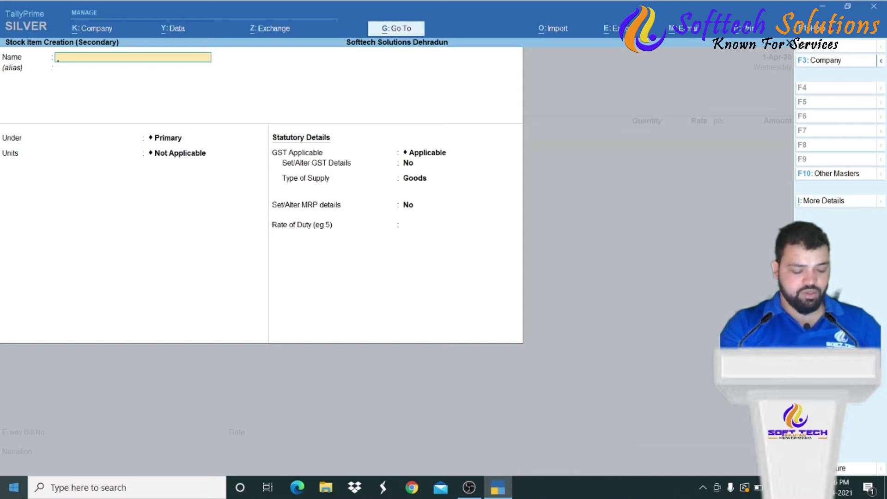
- Name the stock item Apex and create a Paints stock group under Primary for it
{"action": "type", "text": "Apex"}
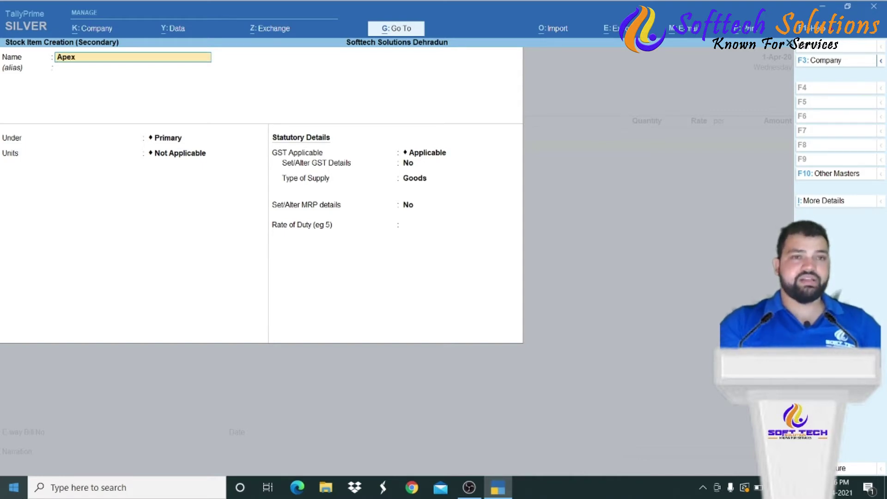
{"action": "key", "text": "Return"}
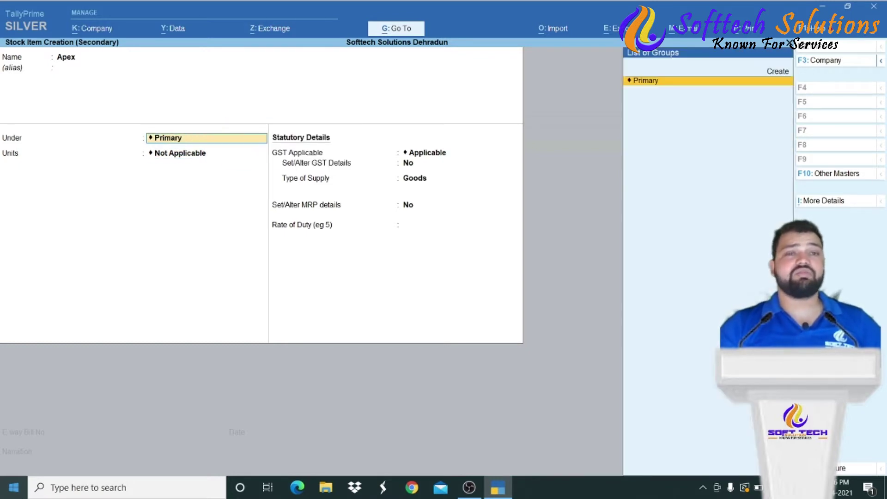
{"action": "key", "text": "alt+c"}
{"action": "type", "text": "Pain"}
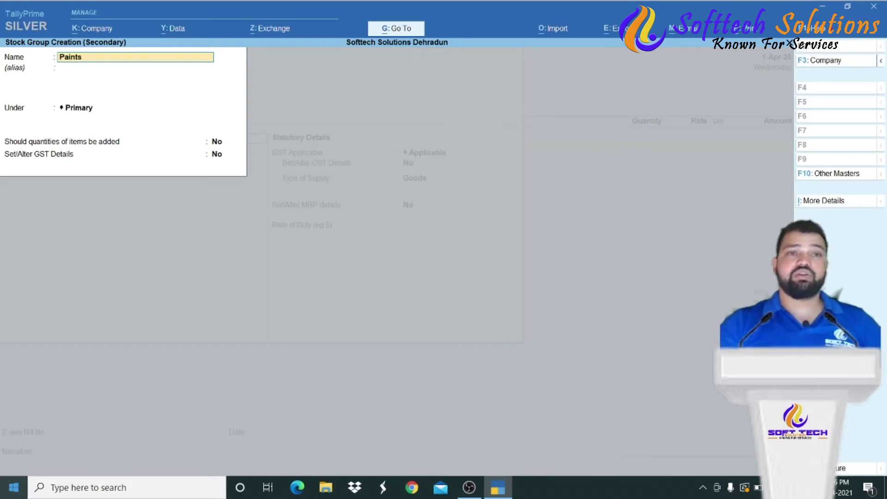
{"action": "type", "text": "ts"}
{"action": "key", "text": "Return"}
{"action": "key", "text": "Return"}
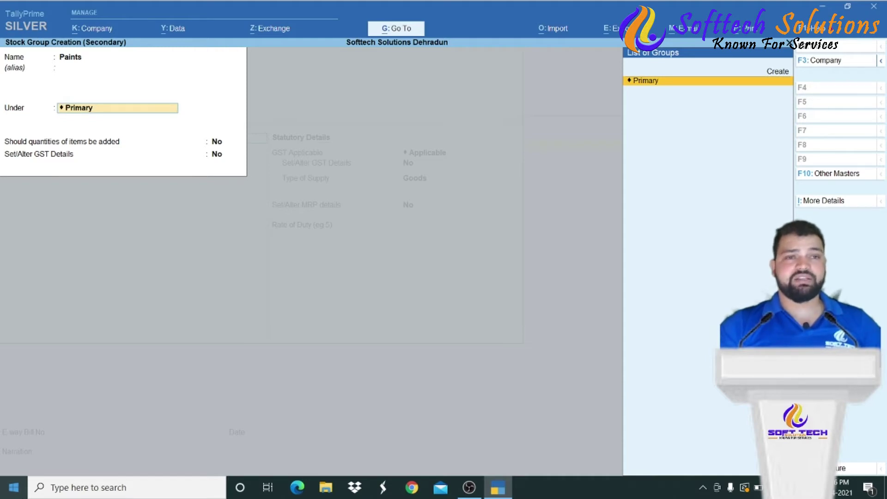
{"action": "key", "text": "Return"}
{"action": "key", "text": "Return"}
{"action": "key", "text": "Return"}
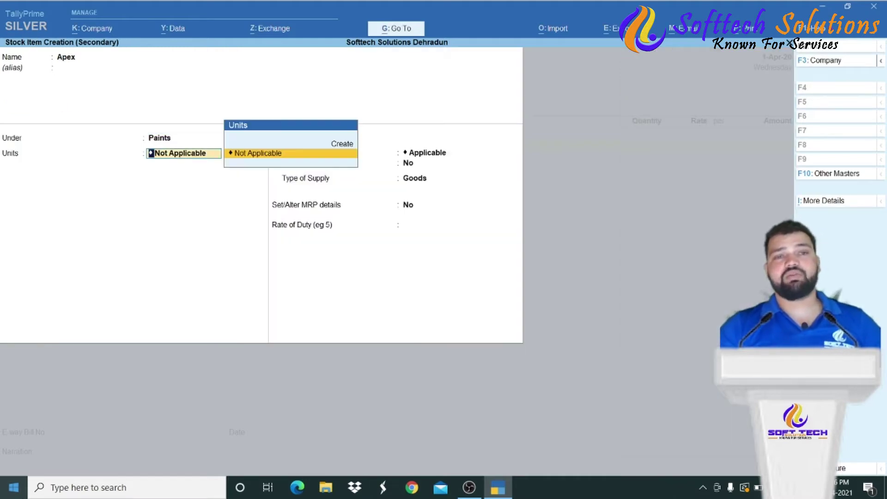
{"action": "key", "text": "BackSpace"}
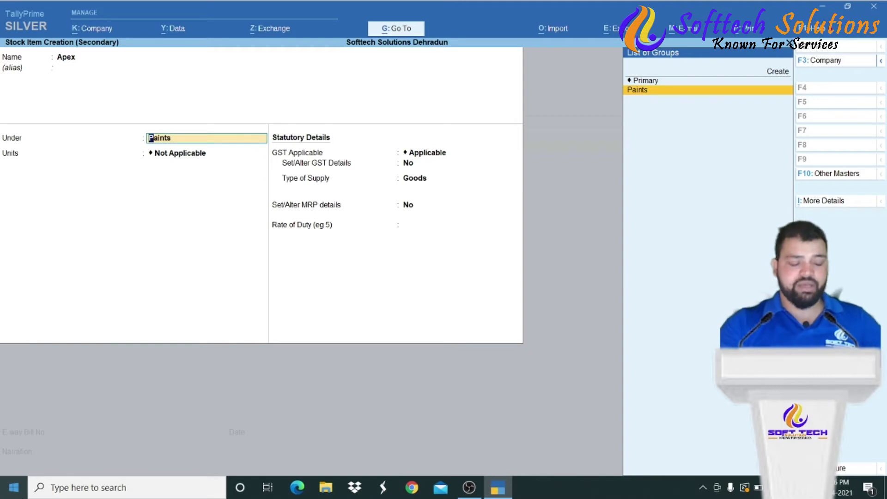
{"action": "key", "text": "alt+c"}
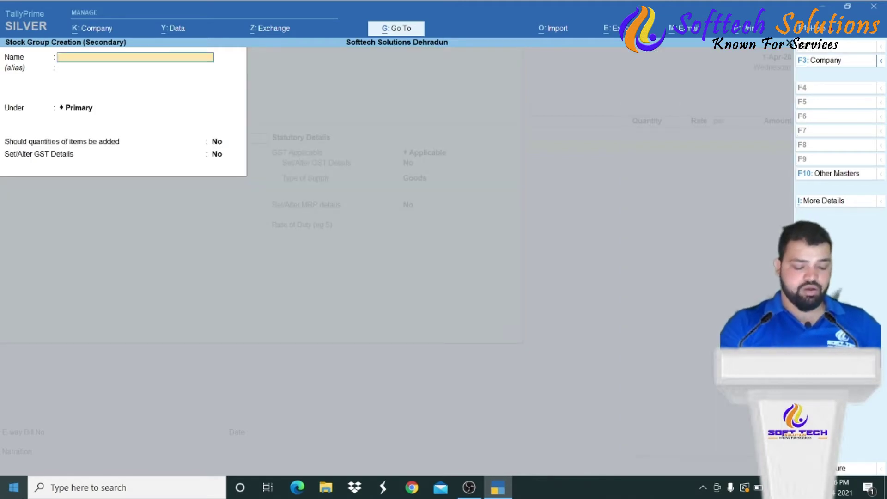
- Create stock group Exterior Paint under Paints with quantities added
{"action": "type", "text": "Exte"}
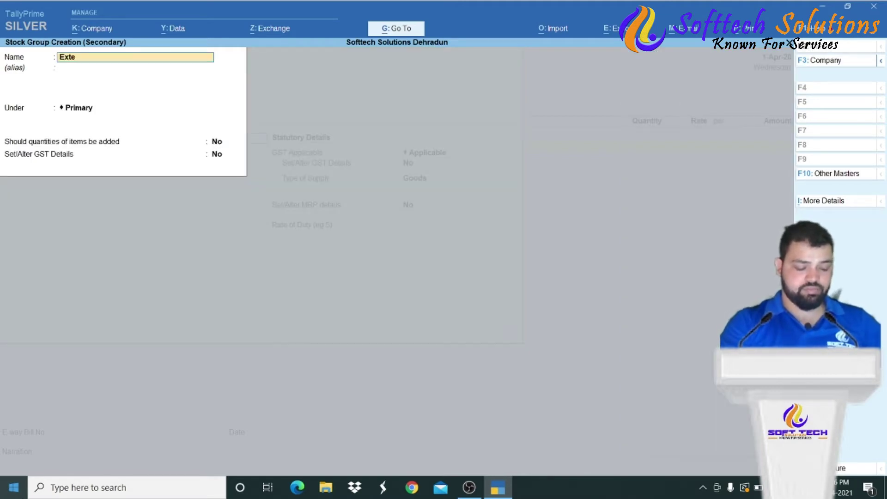
{"action": "type", "text": "rior Pai"}
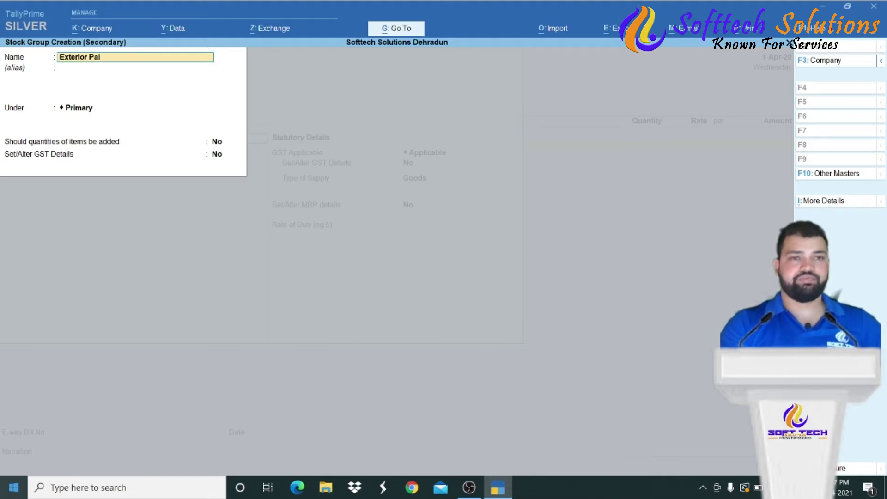
{"action": "type", "text": "nt"}
{"action": "key", "text": "Return"}
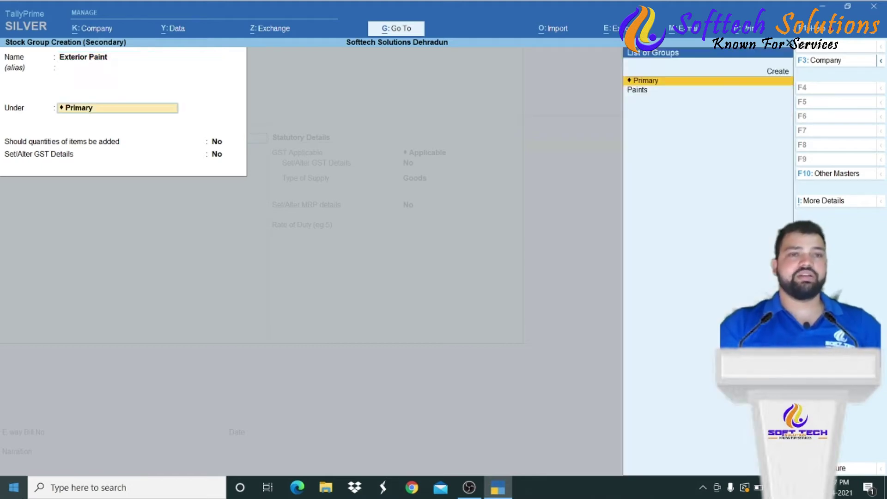
{"action": "type", "text": "Pa"}
{"action": "key", "text": "Return"}
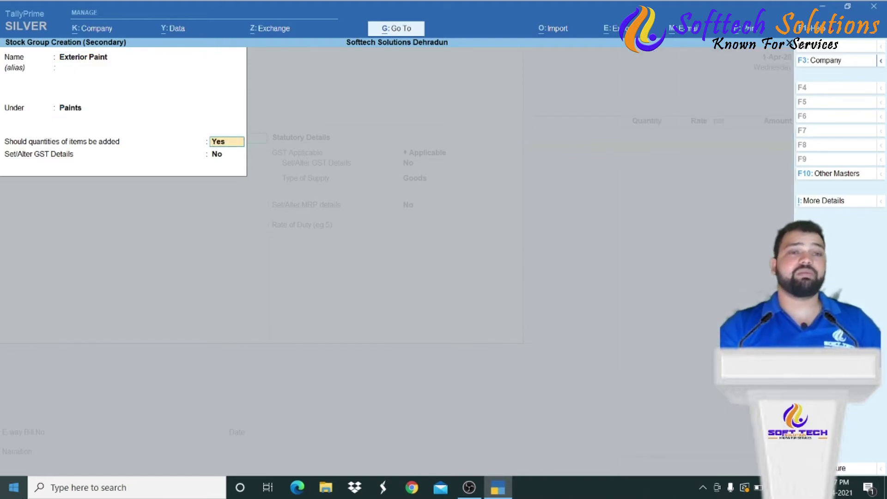
{"action": "key", "text": "Return"}
{"action": "key", "text": "Return"}
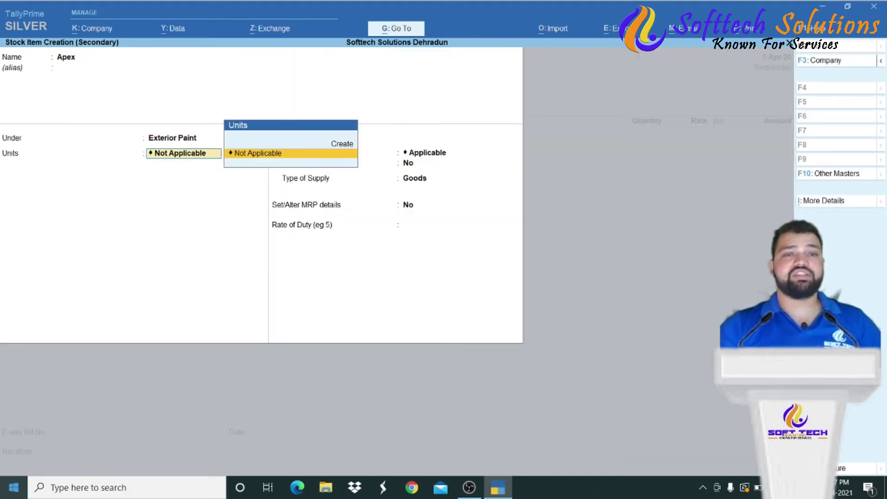
- Create a simple unit 'nos' with UQC NOS-NUMBERS and 0 decimal places
{"action": "key", "text": "Up"}
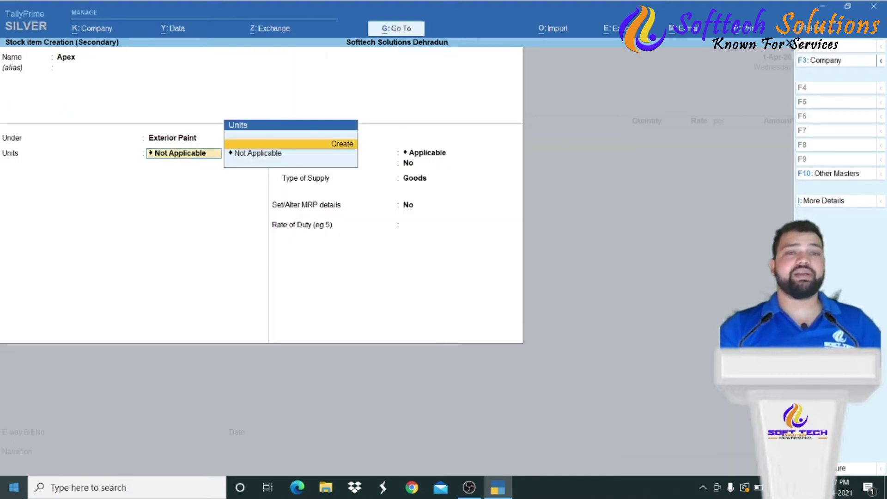
{"action": "key", "text": "Return"}
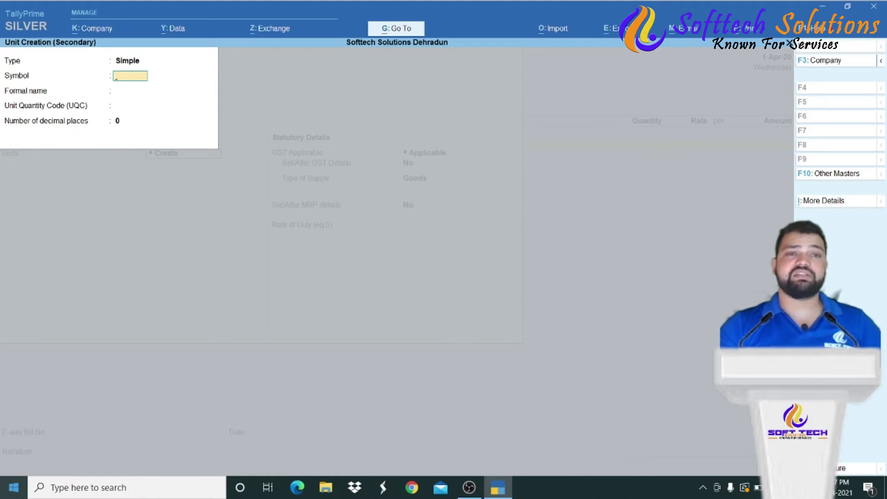
{"action": "type", "text": "nos"}
{"action": "key", "text": "Return"}
{"action": "key", "text": "Return"}
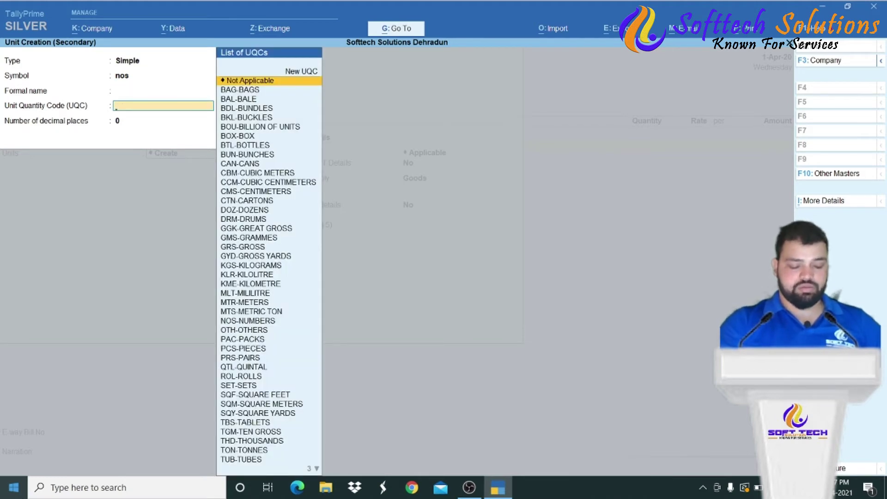
{"action": "type", "text": "nos"}
{"action": "key", "text": "Return"}
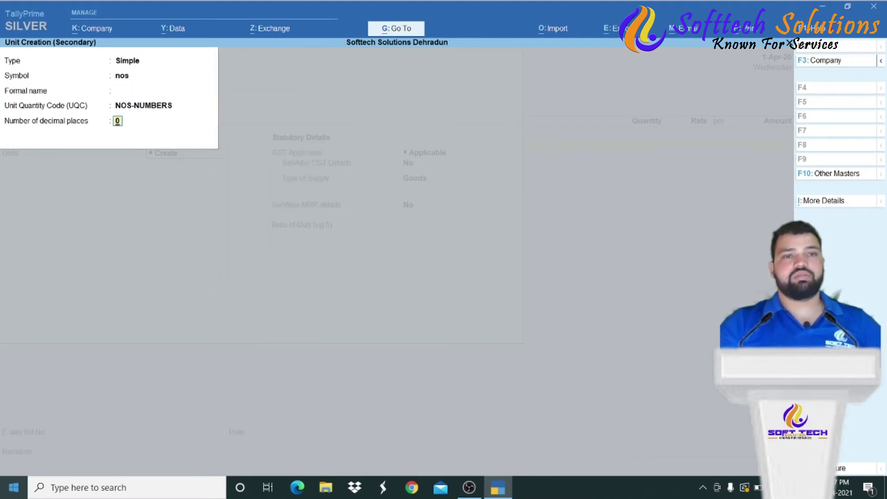
{"action": "key", "text": "Return"}
{"action": "key", "text": "Return"}
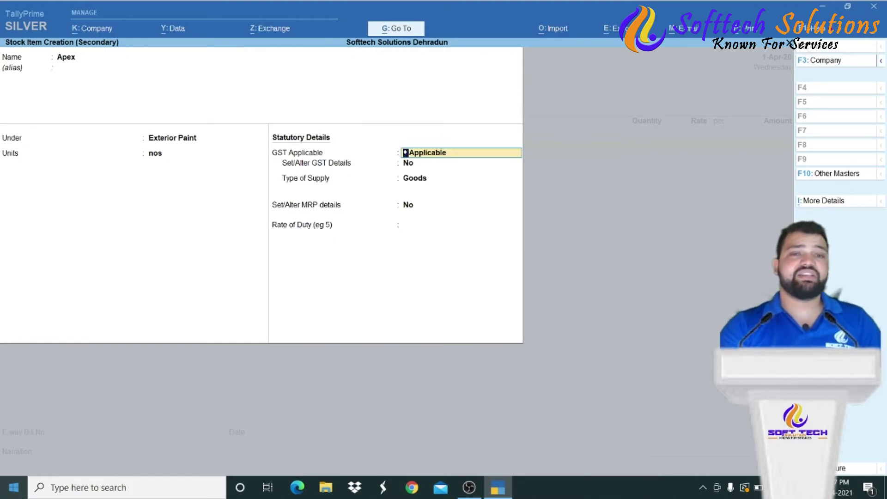
- Set Apex's Set/Alter GST Details to Yes, then return to its group field at Paints
{"action": "key", "text": "Return"}
{"action": "type", "text": "y"}
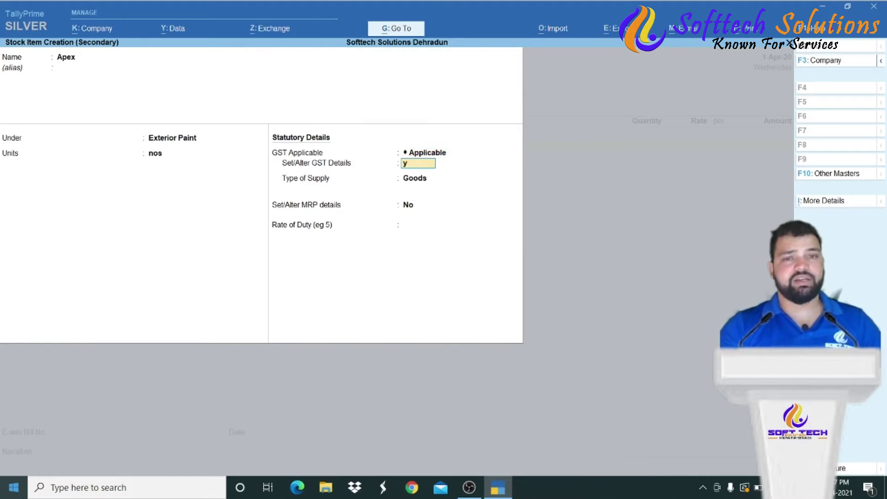
{"action": "key", "text": "Return"}
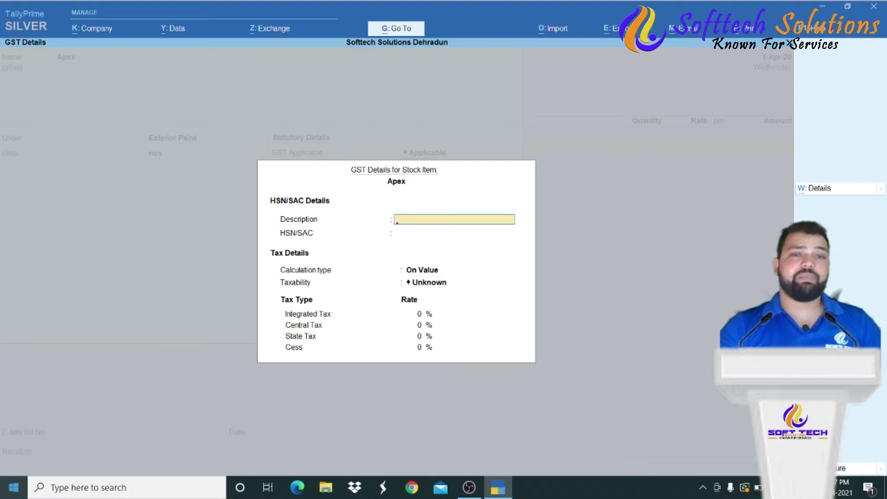
{"action": "key", "text": "Escape"}
{"action": "key", "text": "BackSpace"}
{"action": "key", "text": "BackSpace"}
{"action": "key", "text": "BackSpace"}
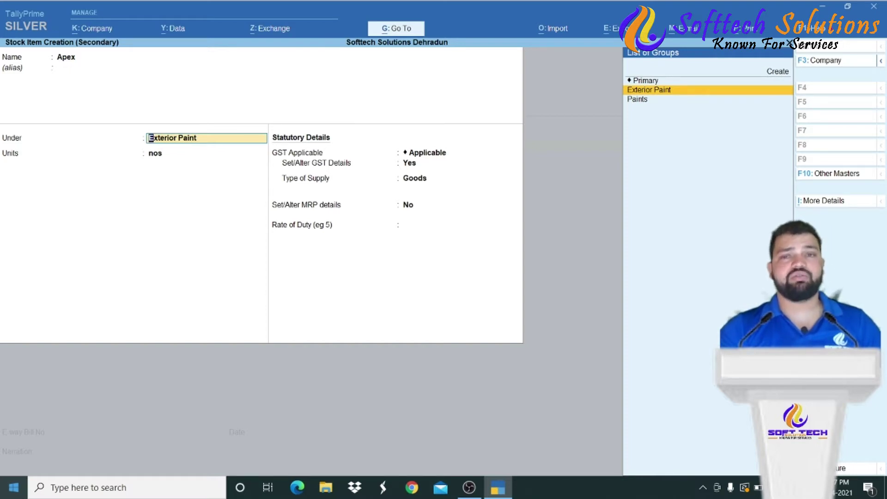
{"action": "key", "text": "Down"}
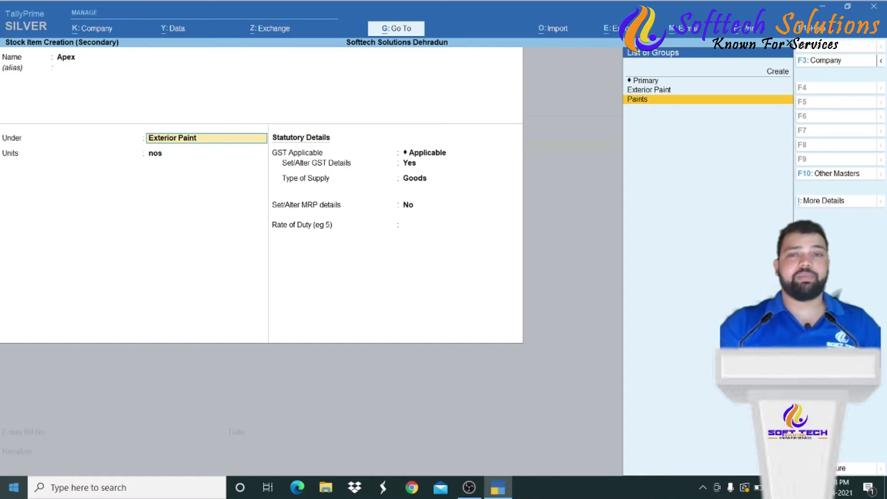
- Open the Paints group for alteration and set its GST details to Yes
{"action": "key", "text": "Return"}
{"action": "key", "text": "BackSpace"}
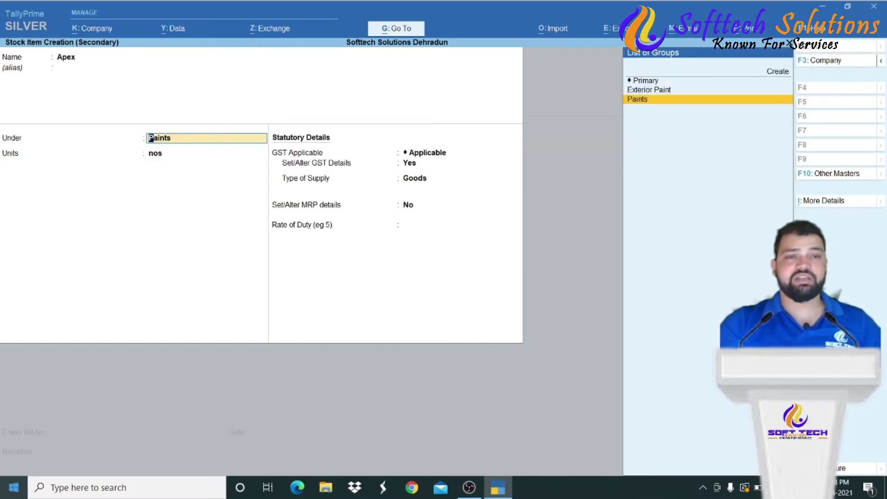
{"action": "key", "text": "ctrl"}
{"action": "key", "text": "ctrl+Return"}
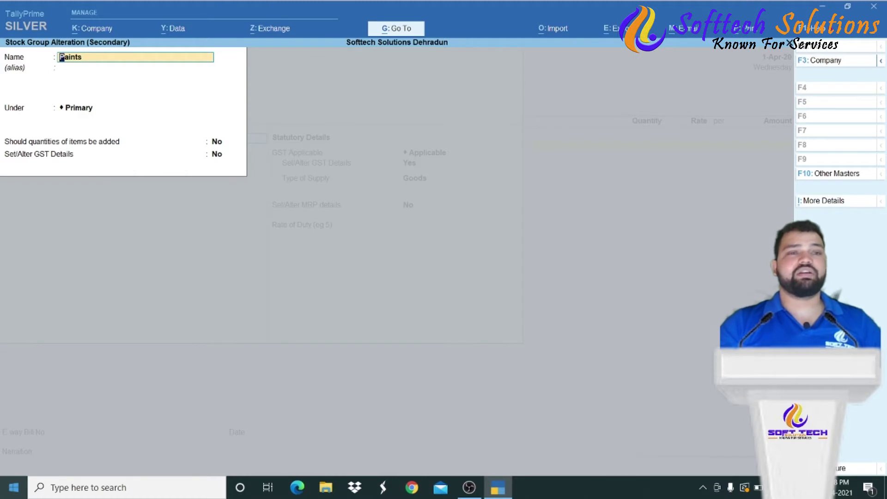
{"action": "key", "text": "Return"}
{"action": "key", "text": "Return"}
{"action": "key", "text": "Return"}
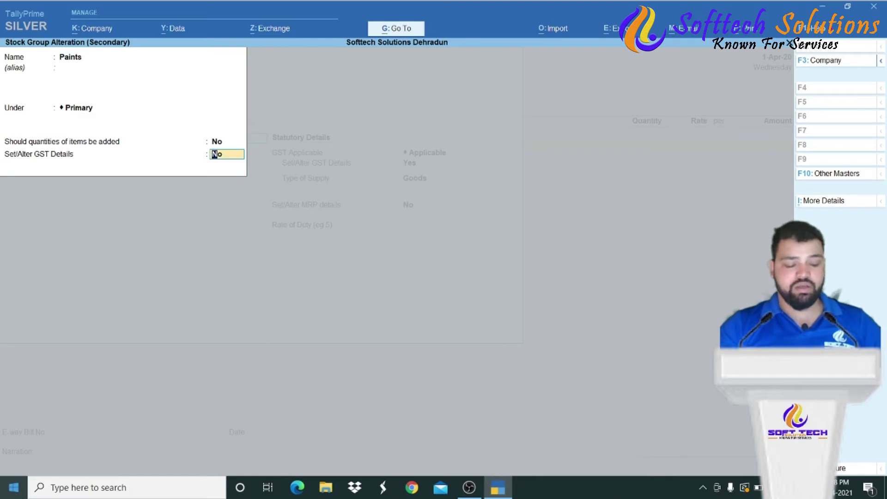
{"action": "type", "text": "y"}
{"action": "key", "text": "Return"}
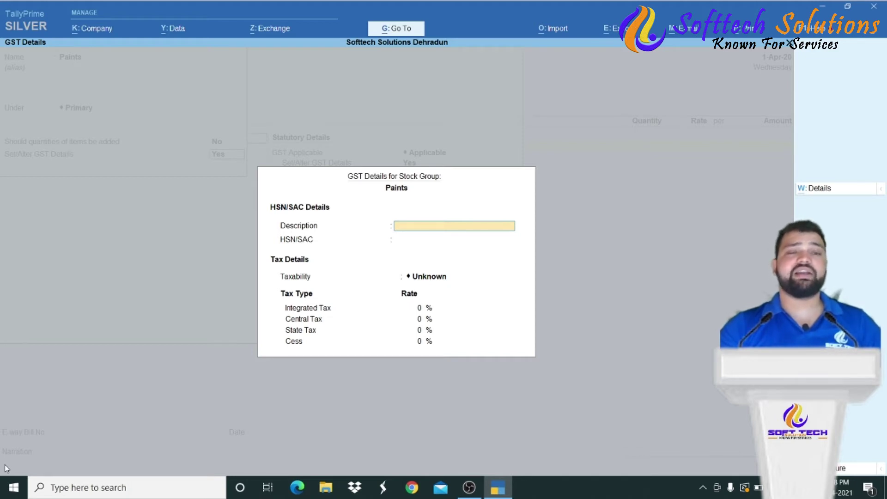
- Quit the Paints alteration without saving and put Apex back under Exterior Paint
{"action": "key", "text": "Escape"}
{"action": "key", "text": "y"}
{"action": "key", "text": "Escape"}
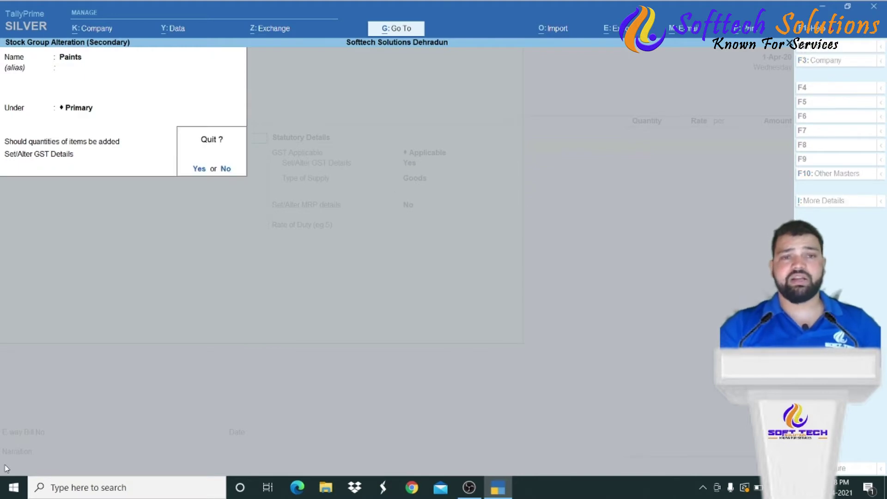
{"action": "key", "text": "y"}
{"action": "key", "text": "Up"}
{"action": "key", "text": "Return"}
{"action": "key", "text": "Return"}
{"action": "key", "text": "Return"}
{"action": "key", "text": "Return"}
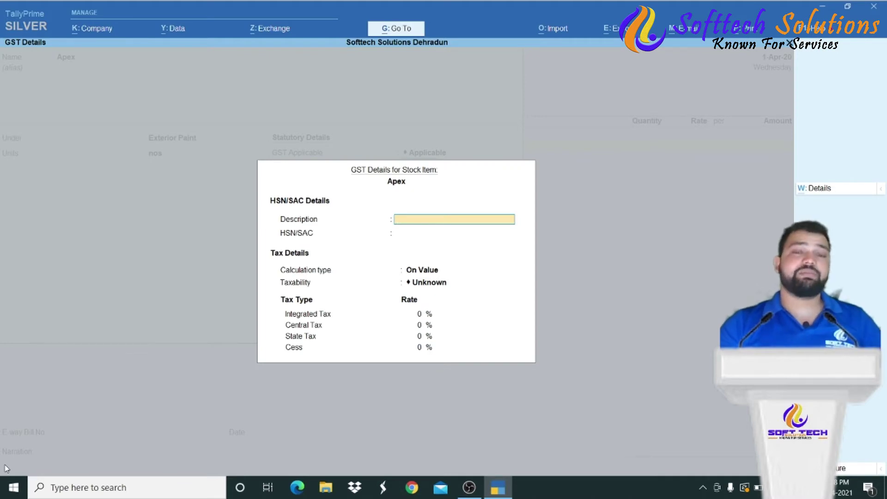
{"action": "key", "text": "Return"}
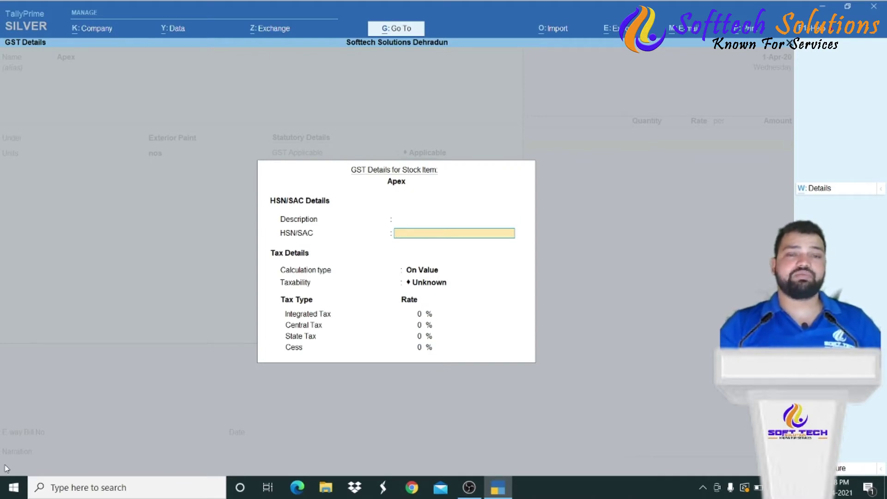
{"action": "type", "text": "4545"}
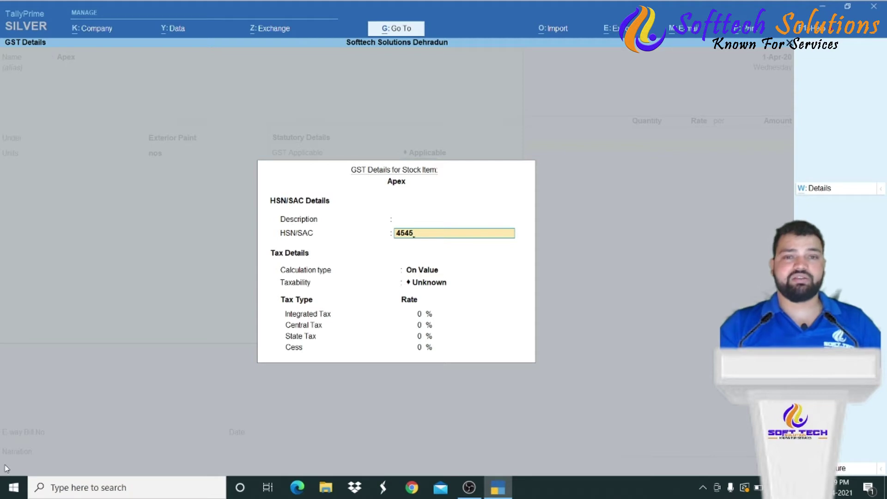
{"action": "key", "text": "Return"}
{"action": "key", "text": "Return"}
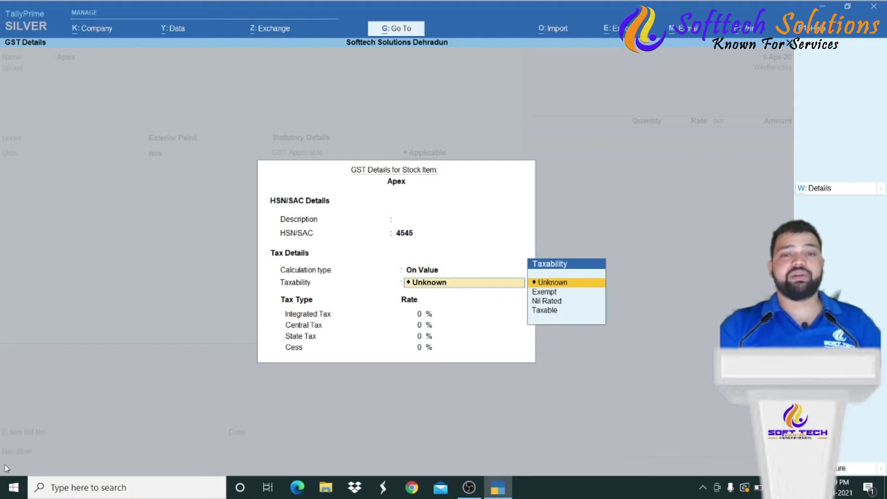
{"action": "key", "text": "BackSpace"}
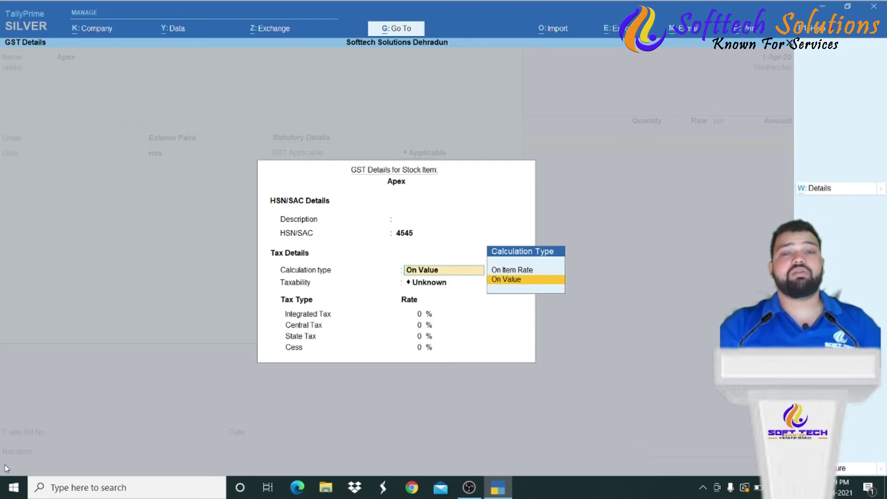
- Set Apex's GST calculation type to On Value
{"action": "key", "text": "Up"}
{"action": "key", "text": "Return"}
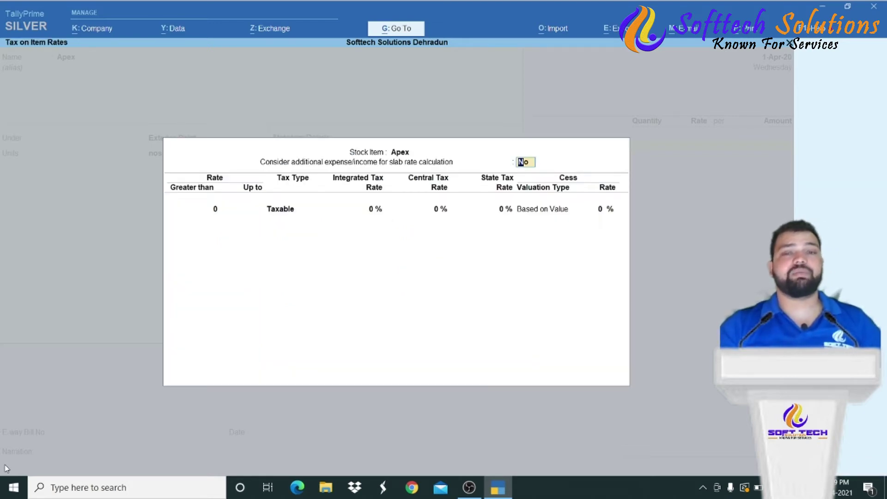
{"action": "key", "text": "Escape"}
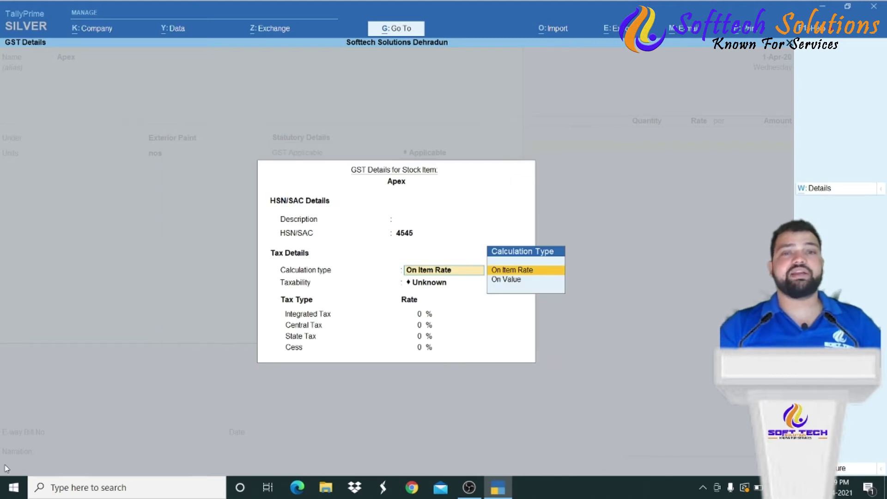
{"action": "key", "text": "Down"}
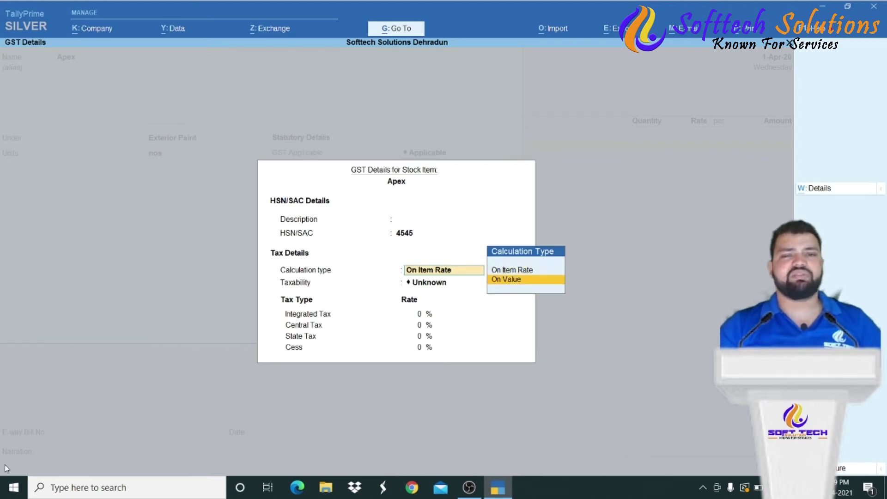
{"action": "key", "text": "Return"}
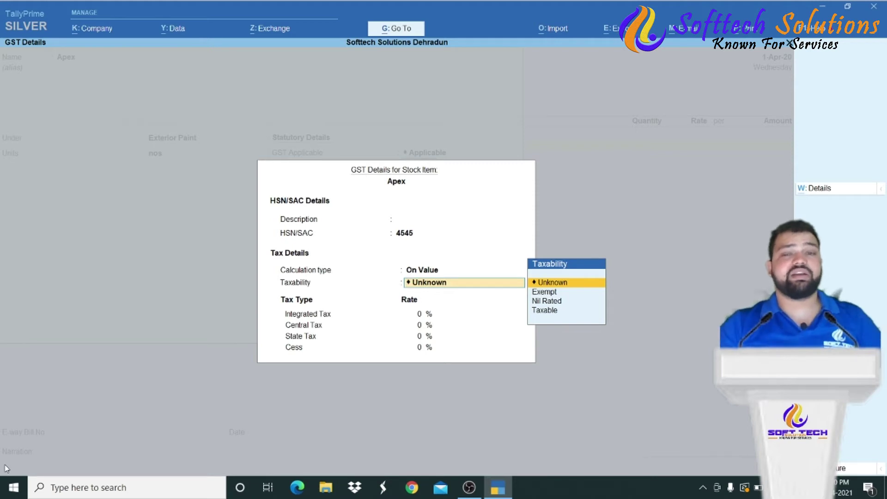
- Mark Apex Taxable with 18% IGST, giving 9% CGST and 9% SGST
{"action": "key", "text": "Down"}
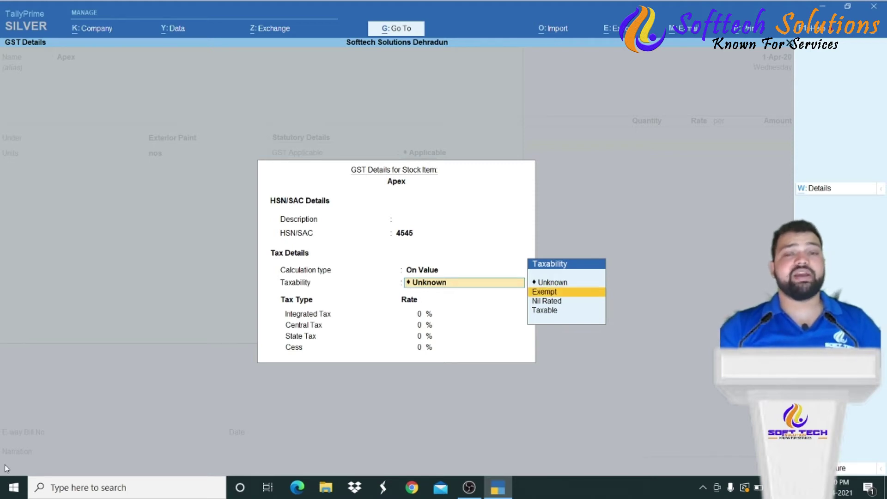
{"action": "key", "text": "Down"}
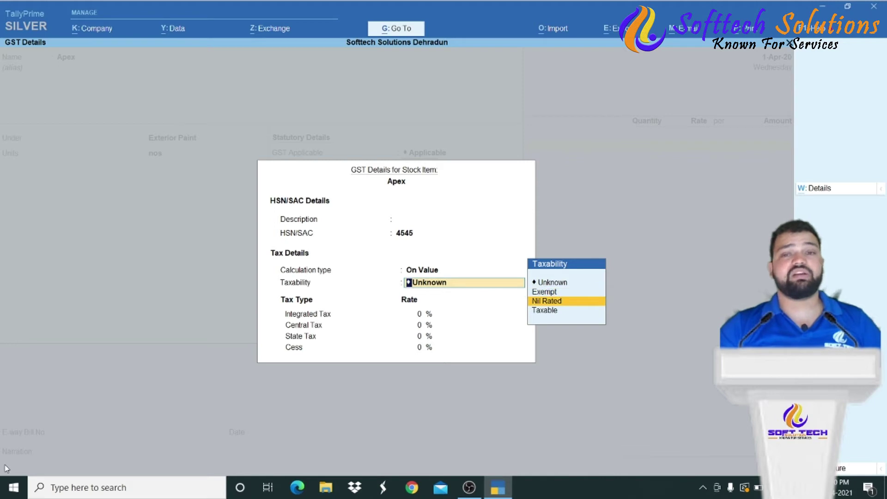
{"action": "key", "text": "Down"}
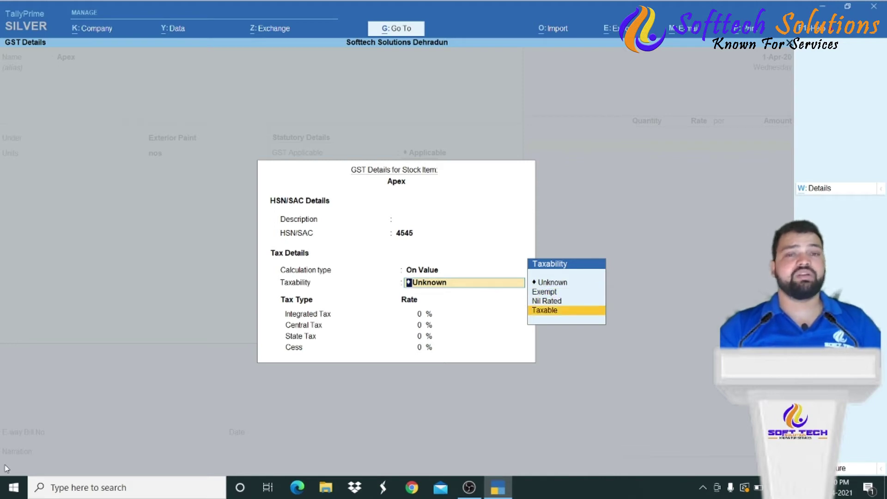
{"action": "key", "text": "Return"}
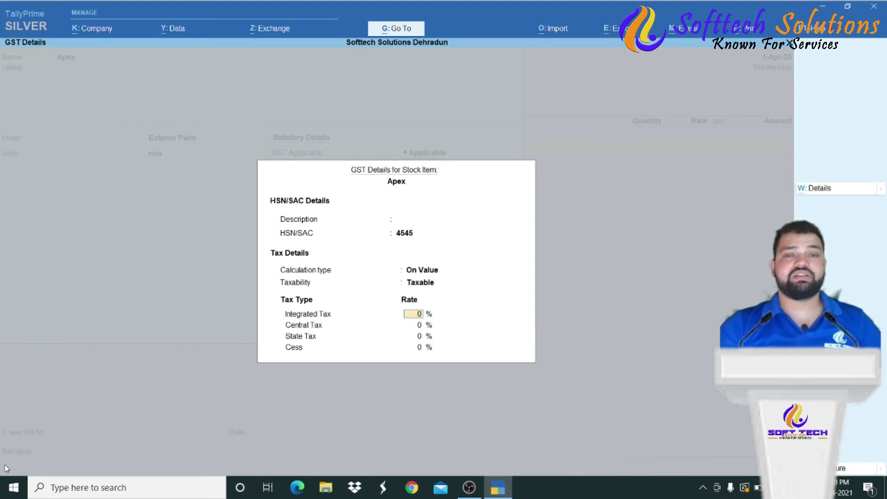
{"action": "type", "text": "183"}
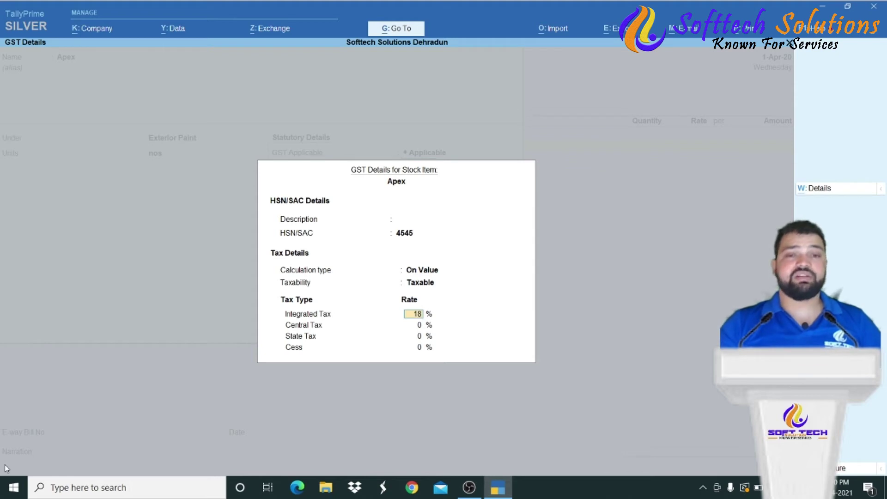
{"action": "key", "text": "Return"}
{"action": "key", "text": "Up"}
{"action": "type", "text": "18"}
{"action": "key", "text": "Return"}
{"action": "key", "text": "Return"}
{"action": "key", "text": "Return"}
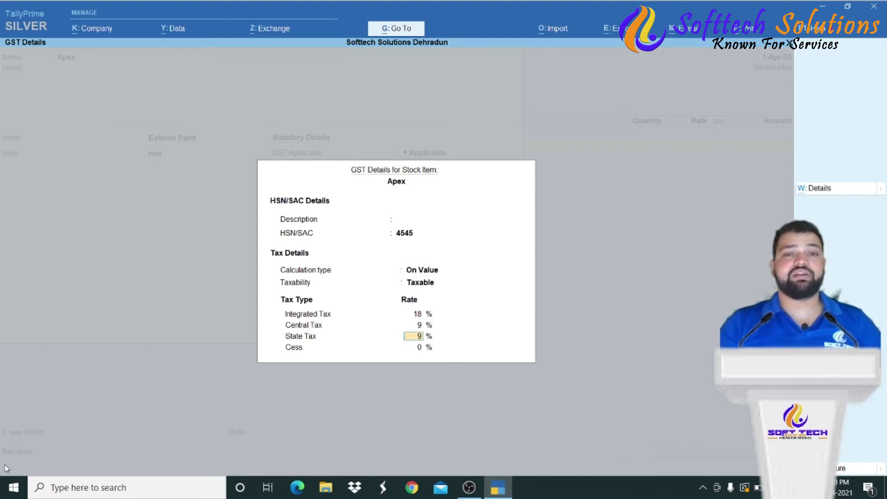
{"action": "key", "text": "Return"}
{"action": "key", "text": "Return"}
{"action": "key", "text": "Return"}
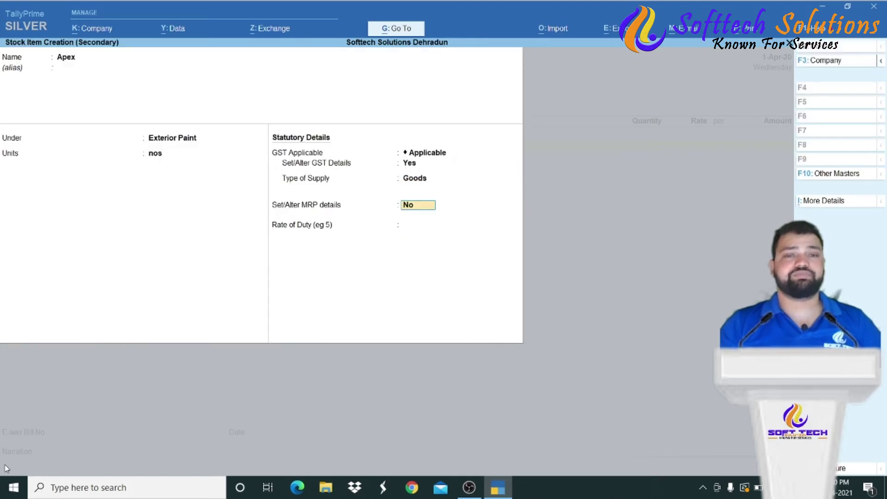
- Save Apex and enter it on the purchase voucher as 1 nos at 1,500
{"action": "key", "text": "Return"}
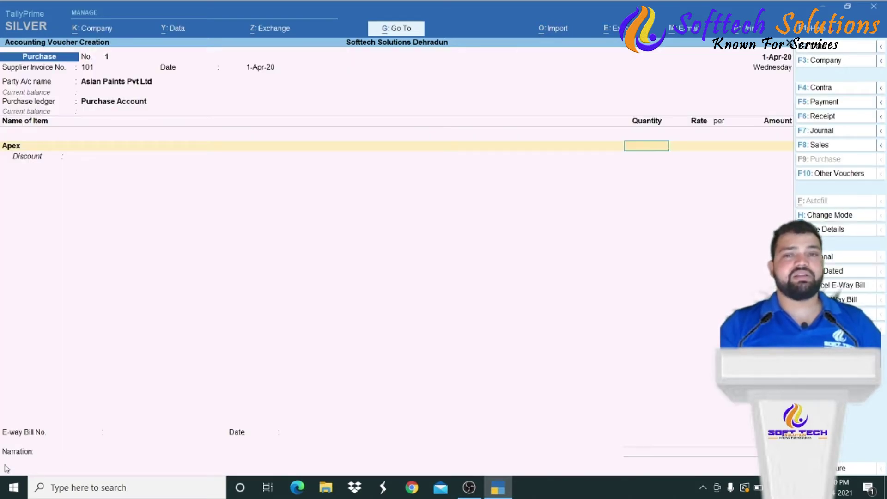
{"action": "type", "text": "1"}
{"action": "key", "text": "Return"}
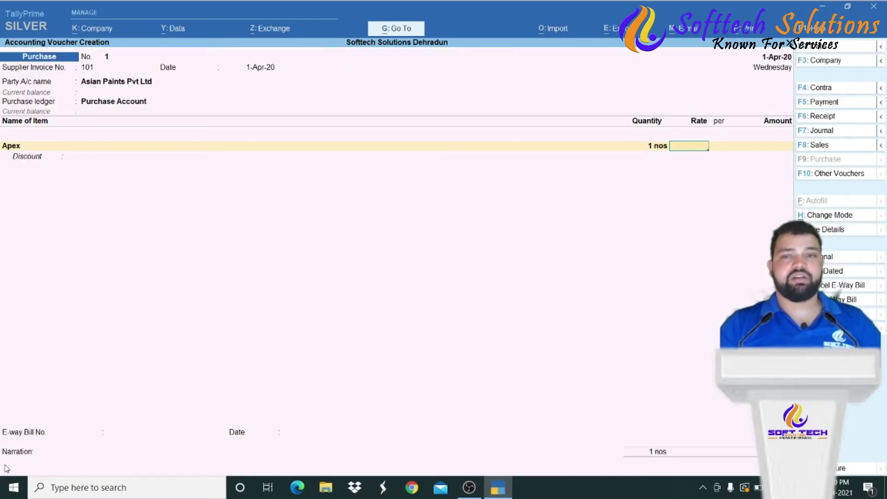
{"action": "type", "text": "1,500"}
{"action": "key", "text": "Return"}
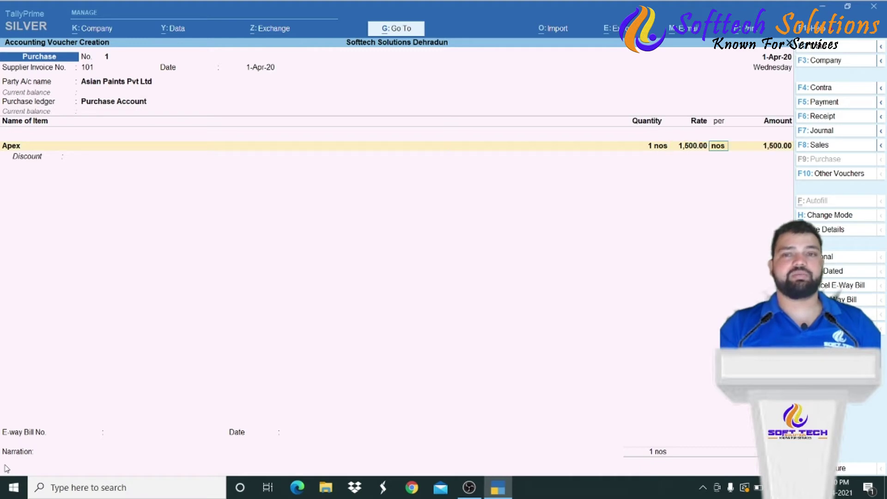
{"action": "key", "text": "Return"}
{"action": "key", "text": "Return"}
{"action": "key", "text": "Return"}
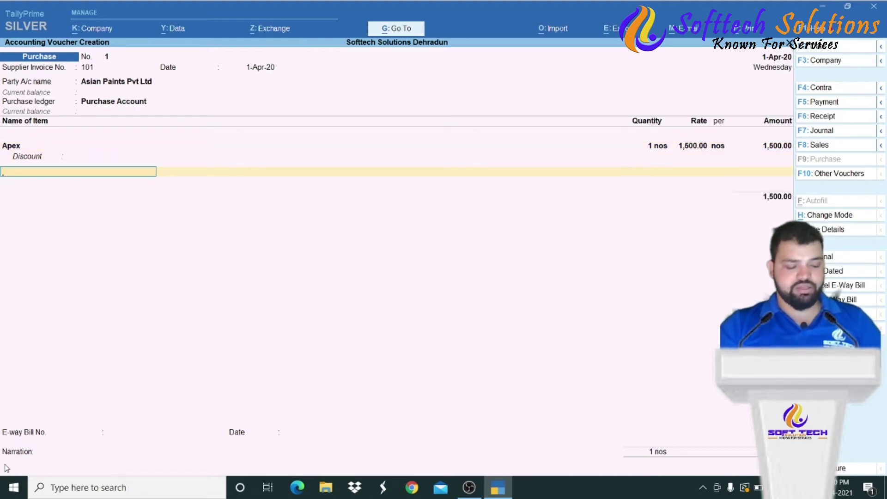
{"action": "key", "text": "alt+c"}
- Create stock item Apex 2kg under Exterior Paint, in nos, with GST details set to Yes
{"action": "type", "text": "Ap"}
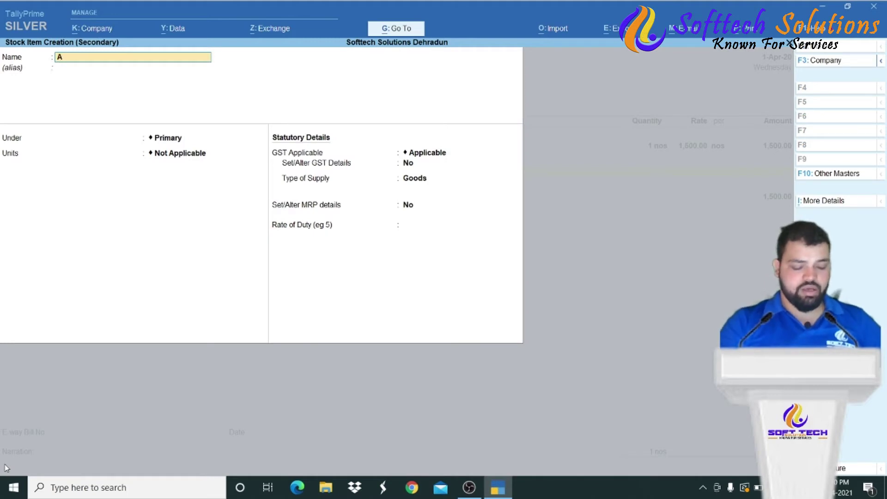
{"action": "key", "text": "BackSpace"}
{"action": "key", "text": "BackSpace"}
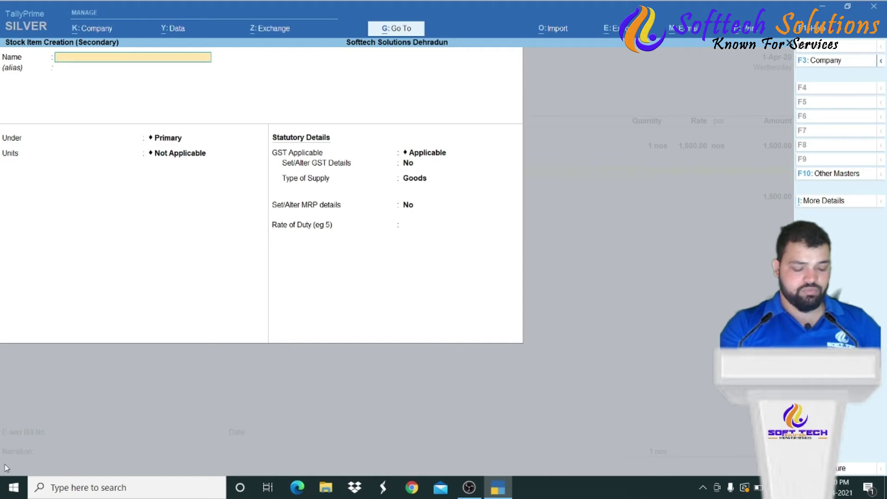
{"action": "type", "text": "Apex 2kg"}
{"action": "key", "text": "Return"}
{"action": "key", "text": "Down"}
{"action": "key", "text": "Return"}
{"action": "key", "text": "Down"}
{"action": "key", "text": "Return"}
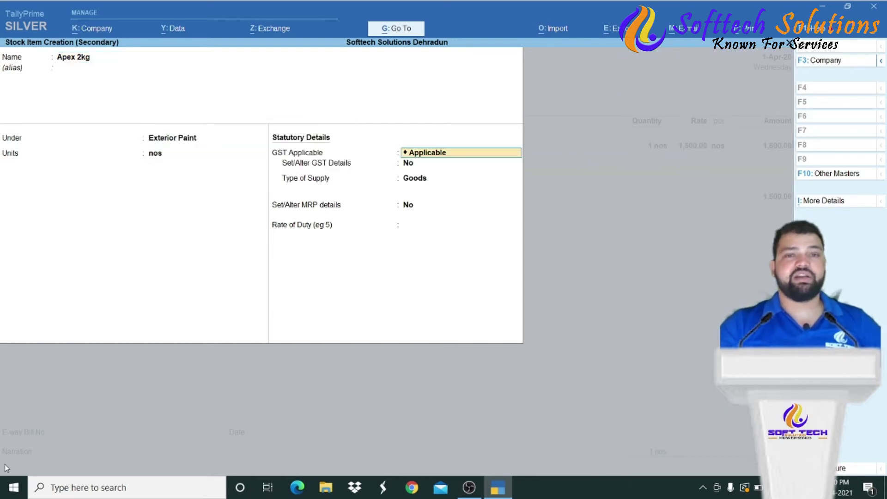
{"action": "key", "text": "Return"}
{"action": "type", "text": "y"}
{"action": "key", "text": "Return"}
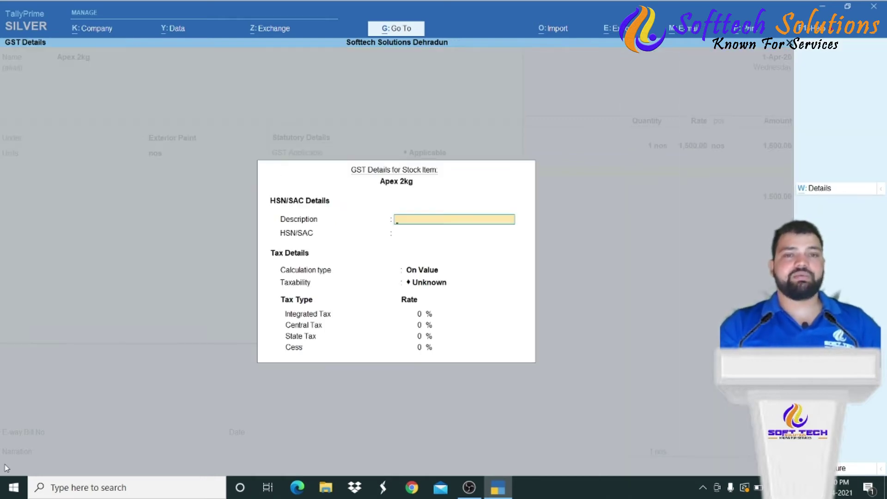
{"action": "key", "text": "Return"}
{"action": "key", "text": "Return"}
{"action": "key", "text": "Return"}
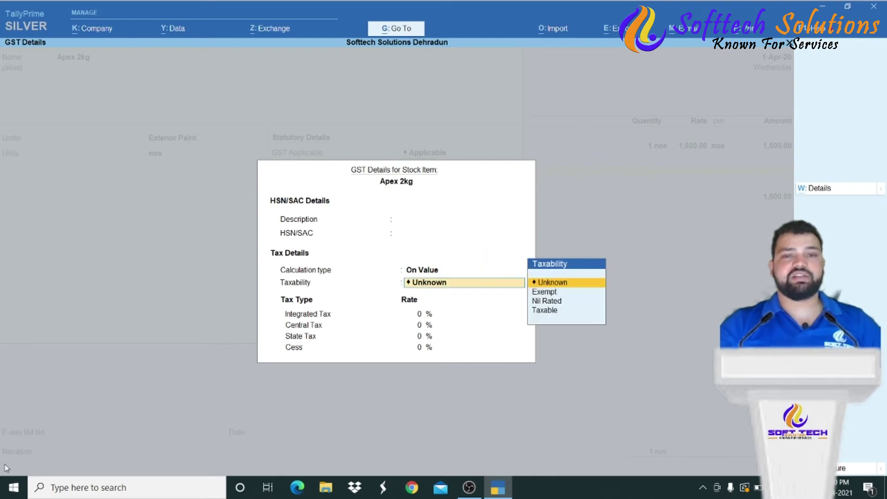
{"action": "key", "text": "Return"}
{"action": "key", "text": "Return"}
{"action": "key", "text": "Return"}
- Enter Apex 2kg on the voucher as 2 nos at a rate of 1,200
{"action": "key", "text": "Return"}
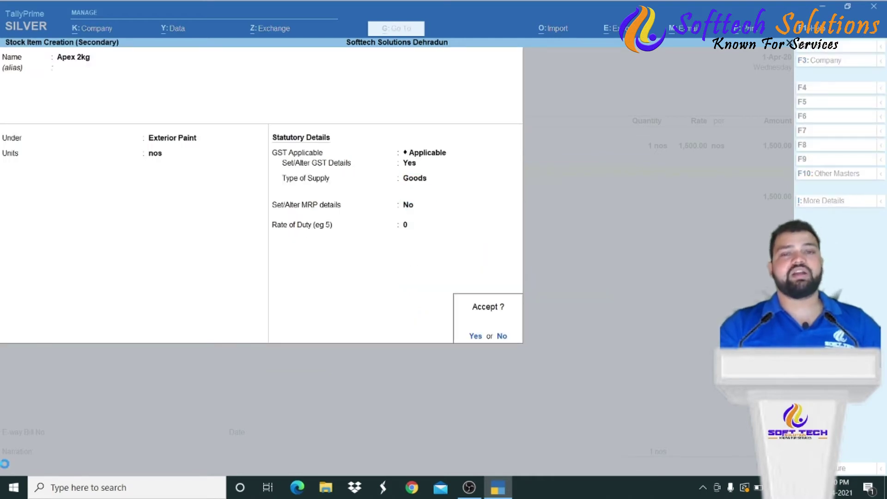
{"action": "key", "text": "Return"}
{"action": "key", "text": "Return"}
{"action": "type", "text": "2"}
{"action": "key", "text": "Return"}
{"action": "type", "text": "1"}
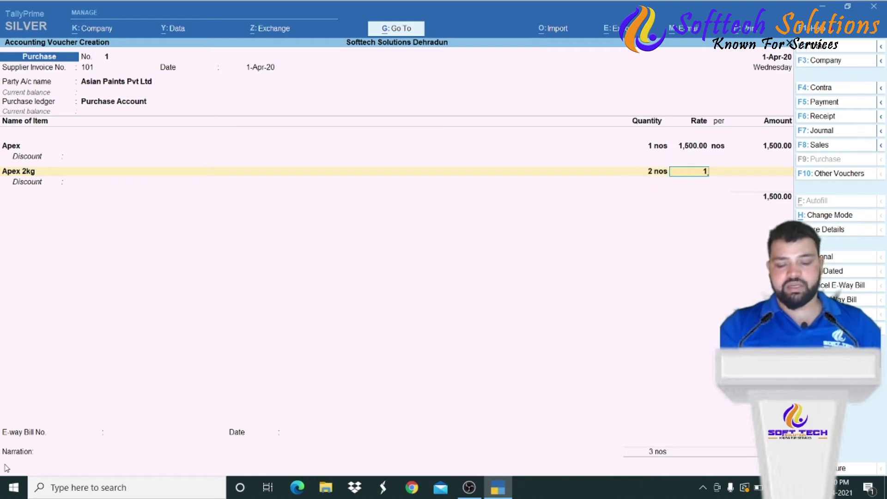
{"action": "type", "text": "1200"}
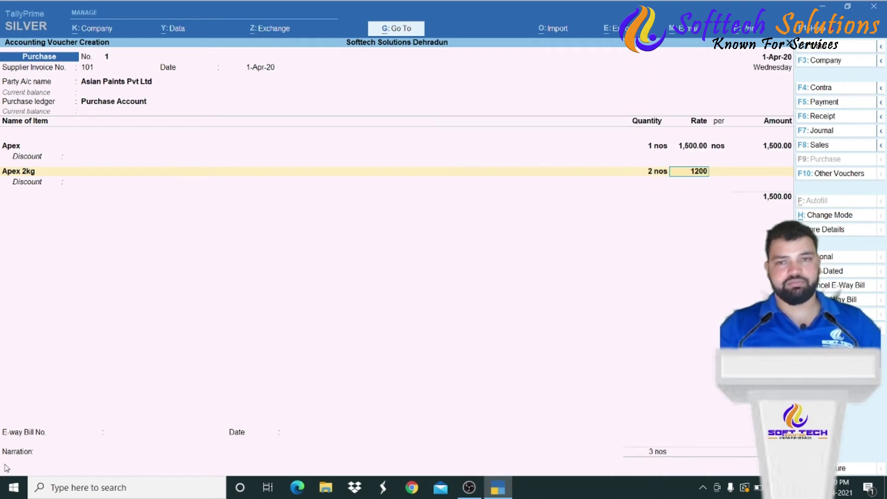
{"action": "key", "text": "Return"}
{"action": "key", "text": "Return"}
{"action": "key", "text": "Return"}
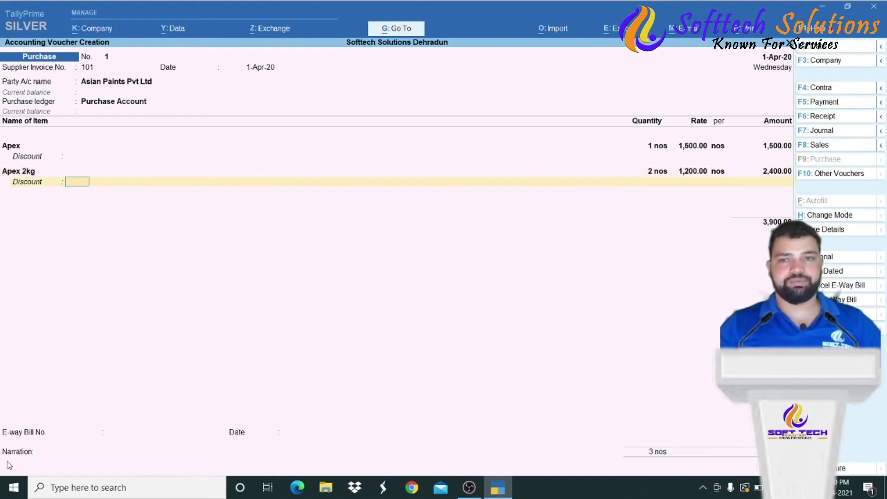
{"action": "key", "text": "Return"}
{"action": "key", "text": "ctrl"}
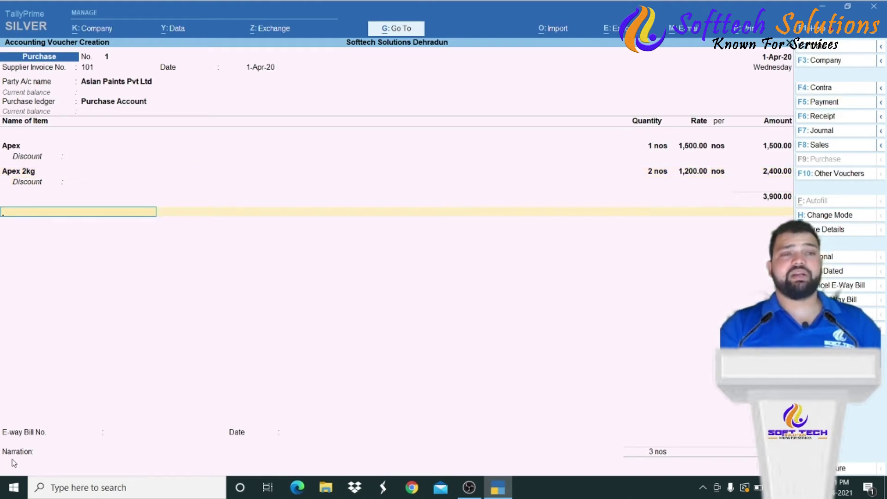
- Discard the mistaken Sgst ledger and start a new ledger named Igst
{"action": "key", "text": "alt+c"}
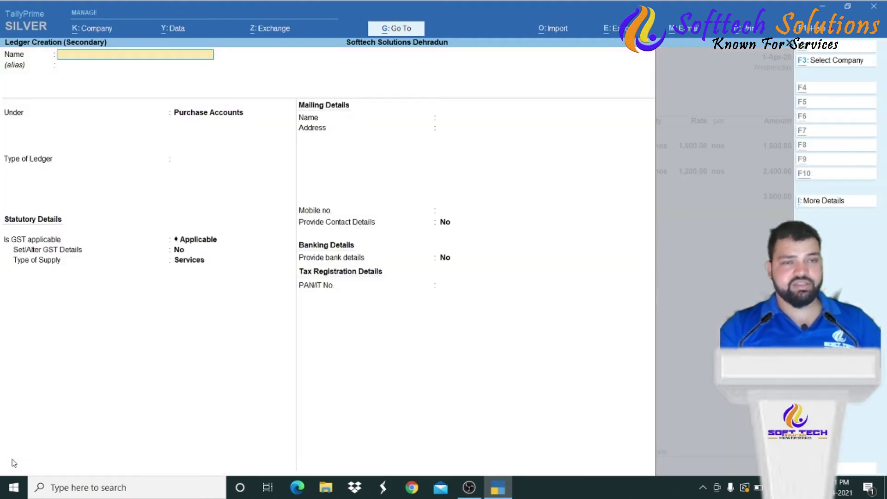
{"action": "type", "text": "Sgst"}
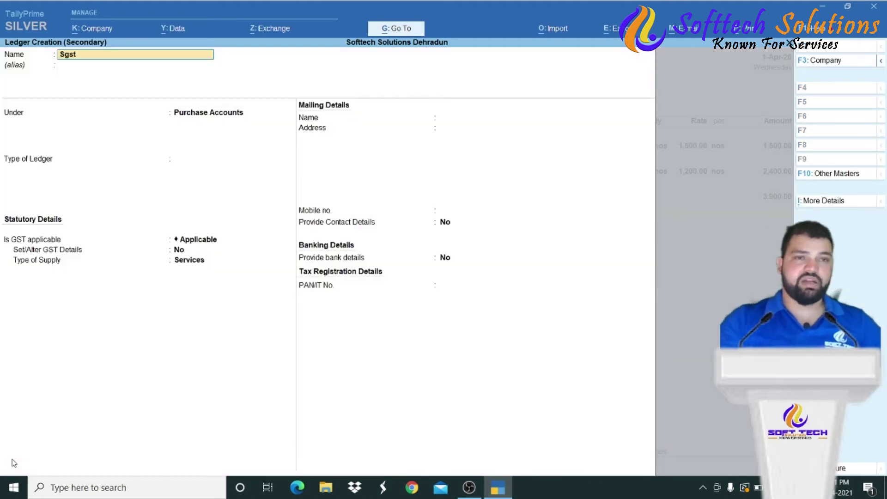
{"action": "key", "text": "BackSpace"}
{"action": "key", "text": "BackSpace"}
{"action": "key", "text": "BackSpace"}
{"action": "key", "text": "BackSpace"}
{"action": "key", "text": "Escape"}
{"action": "key", "text": "y"}
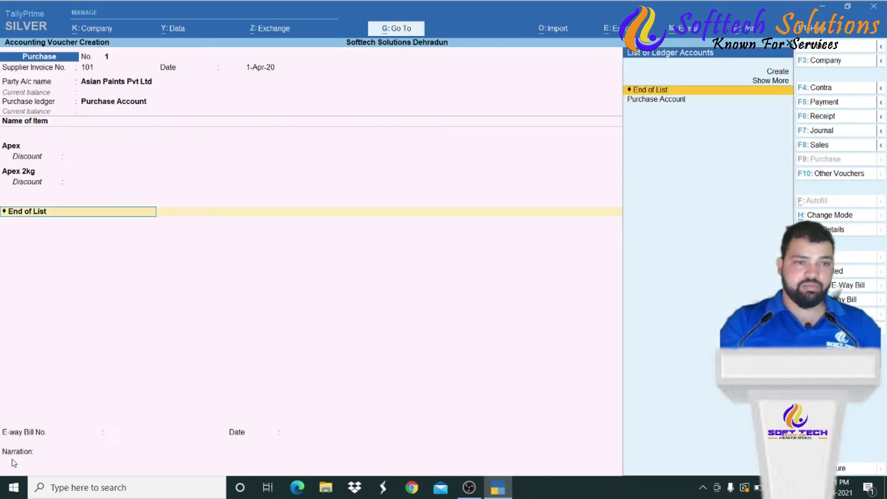
{"action": "key", "text": "Up"}
{"action": "key", "text": "Up"}
{"action": "key", "text": "Return"}
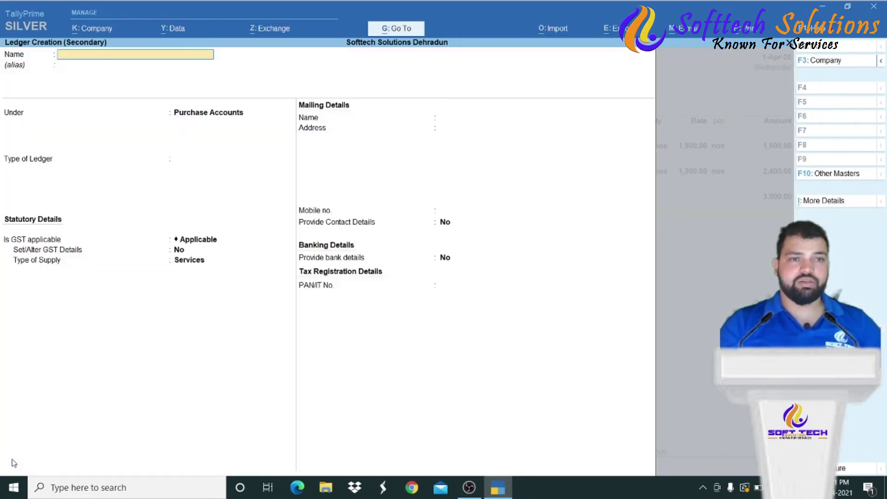
{"action": "type", "text": "Igst"}
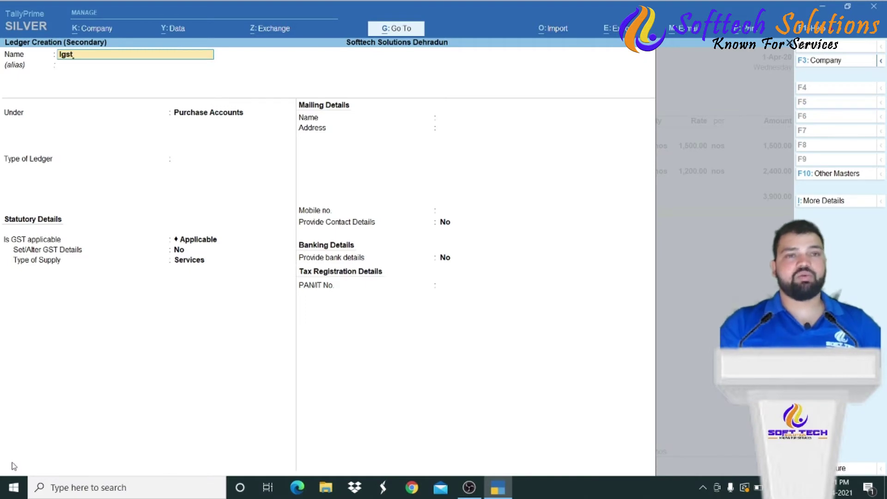
{"action": "key", "text": "Return"}
- Put Igst under Duties & Taxes with duty type GST and tax type Integrated Tax, then save it
{"action": "type", "text": "D"}
{"action": "key", "text": "Down"}
{"action": "key", "text": "Down"}
{"action": "key", "text": "Down"}
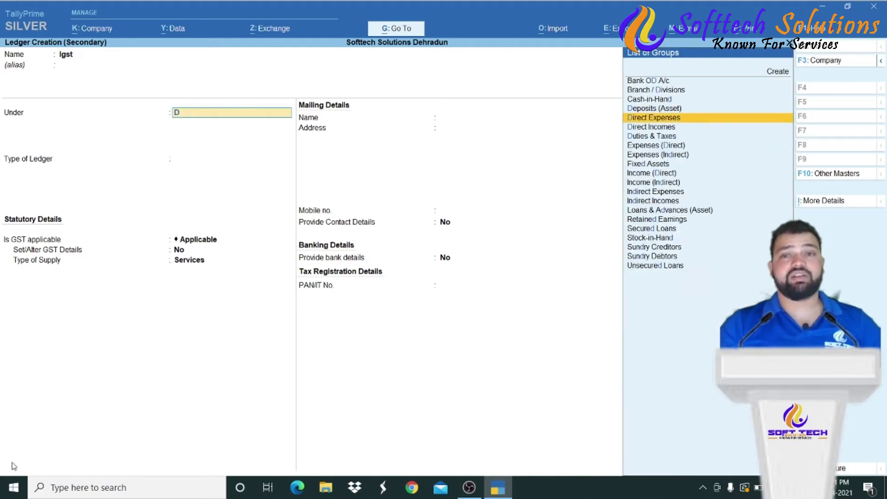
{"action": "key", "text": "Up"}
{"action": "key", "text": "Up"}
{"action": "key", "text": "Up"}
{"action": "key", "text": "Down"}
{"action": "key", "text": "Down"}
{"action": "key", "text": "Down"}
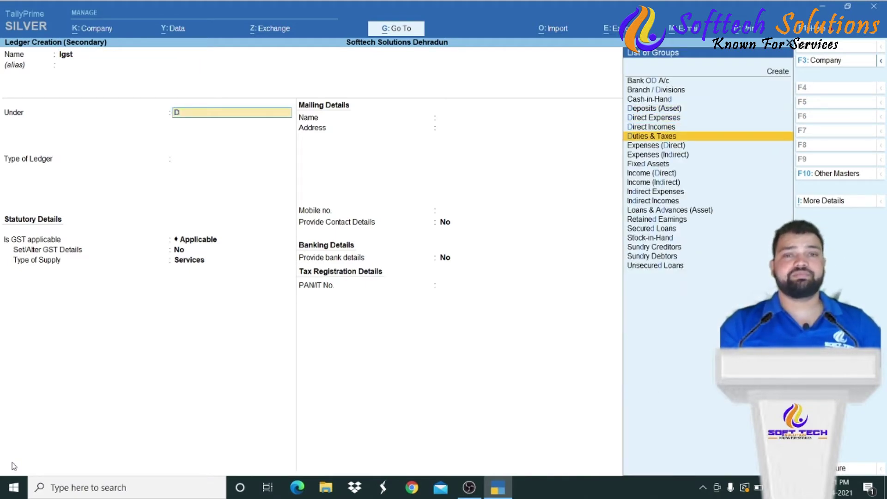
{"action": "key", "text": "Return"}
{"action": "key", "text": "Up"}
{"action": "key", "text": "Return"}
{"action": "key", "text": "Down"}
{"action": "key", "text": "Down"}
{"action": "key", "text": "Down"}
{"action": "key", "text": "Up"}
{"action": "key", "text": "Return"}
{"action": "key", "text": "Return"}
{"action": "key", "text": "Return"}
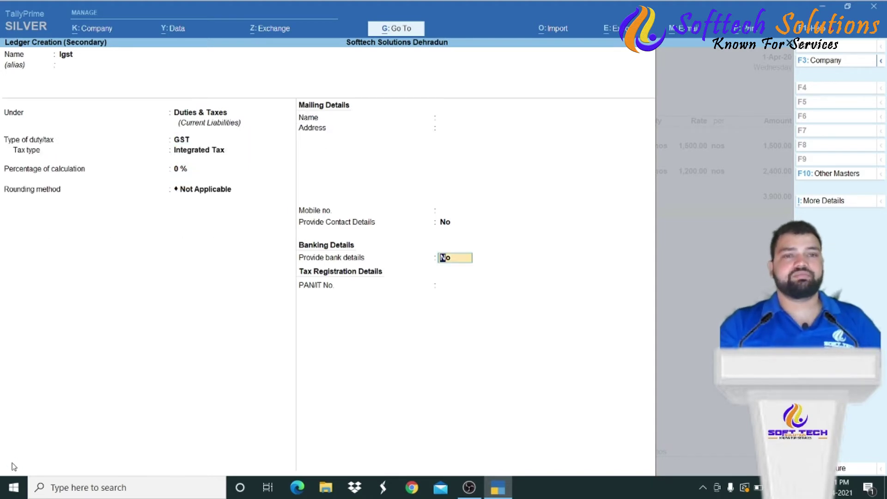
{"action": "key", "text": "Return"}
{"action": "key", "text": "Return"}
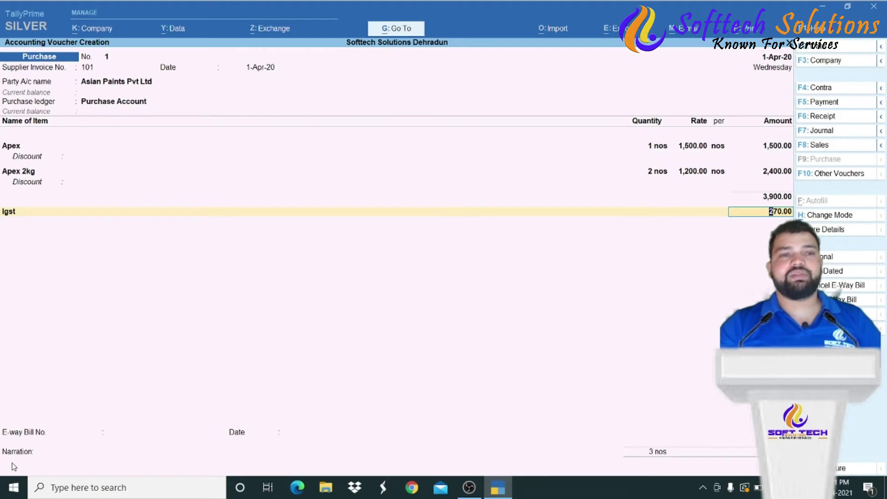
{"action": "key", "text": "Return"}
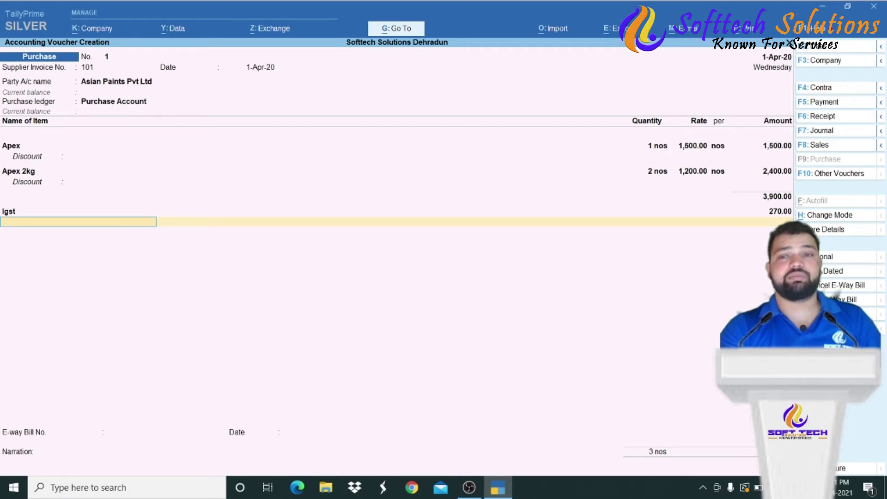
- Open More Details for the purchase voucher with Igst at 270.00
{"action": "left_click", "coordinate": [816, 234]}
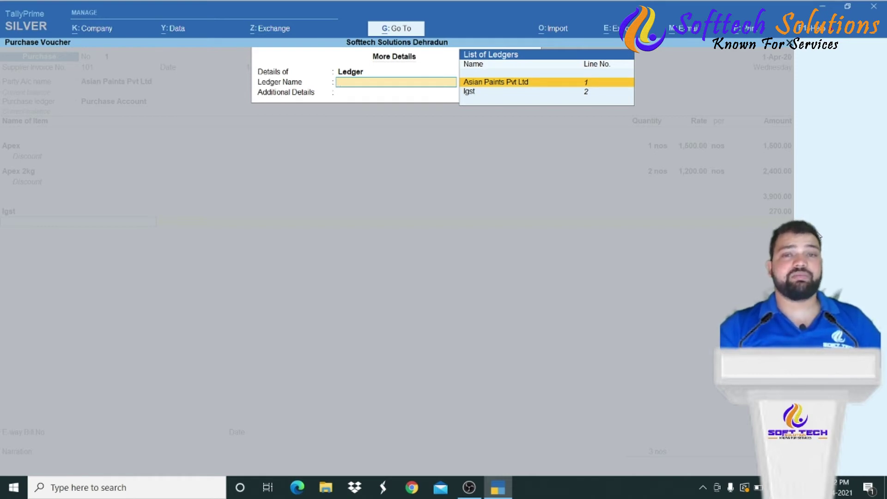
- Open the GST - Tax Analysis for the Asian Paints Pvt Ltd voucher
{"action": "key", "text": "Return"}
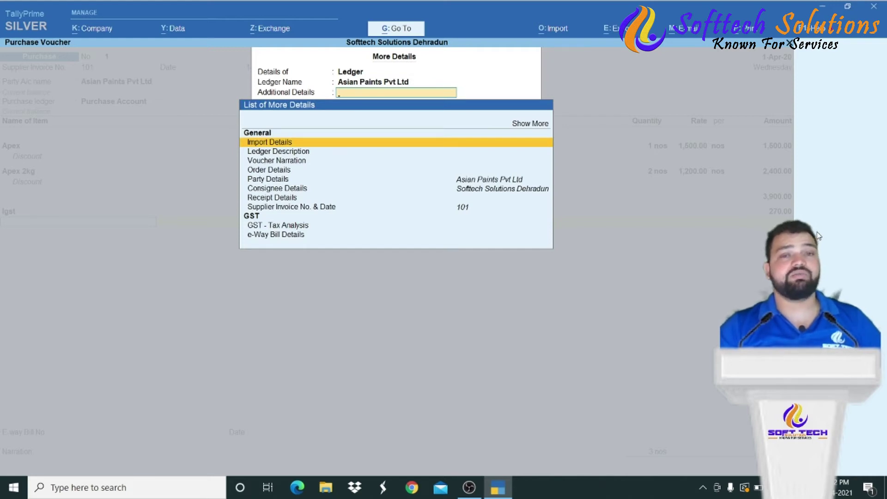
{"action": "key", "text": "Down"}
{"action": "key", "text": "Down"}
{"action": "key", "text": "Down"}
{"action": "key", "text": "Down"}
{"action": "key", "text": "Down"}
{"action": "key", "text": "Down"}
{"action": "key", "text": "Down"}
{"action": "key", "text": "Down"}
{"action": "key", "text": "Down"}
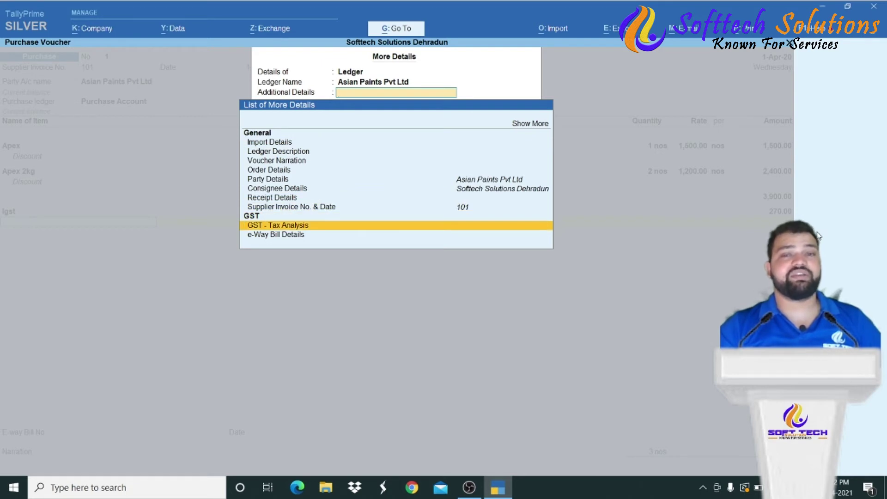
{"action": "key", "text": "Return"}
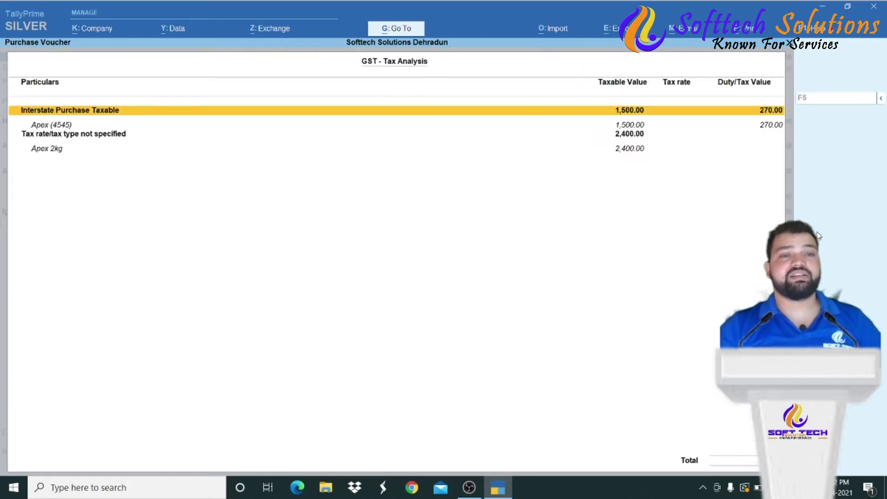
{"action": "key", "text": "Down"}
{"action": "key", "text": "Down"}
{"action": "key", "text": "Up"}
{"action": "key", "text": "Up"}
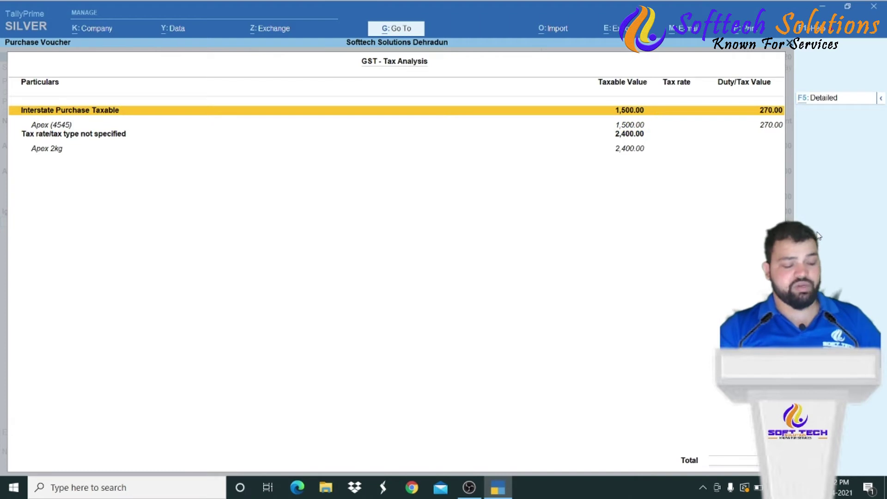
- In detailed view, check Apex at 18% Integrated Tax and unrated Apex 2kg, then return
{"action": "key", "text": "alt+f5"}
{"action": "key", "text": "Down"}
{"action": "key", "text": "Down"}
{"action": "key", "text": "Down"}
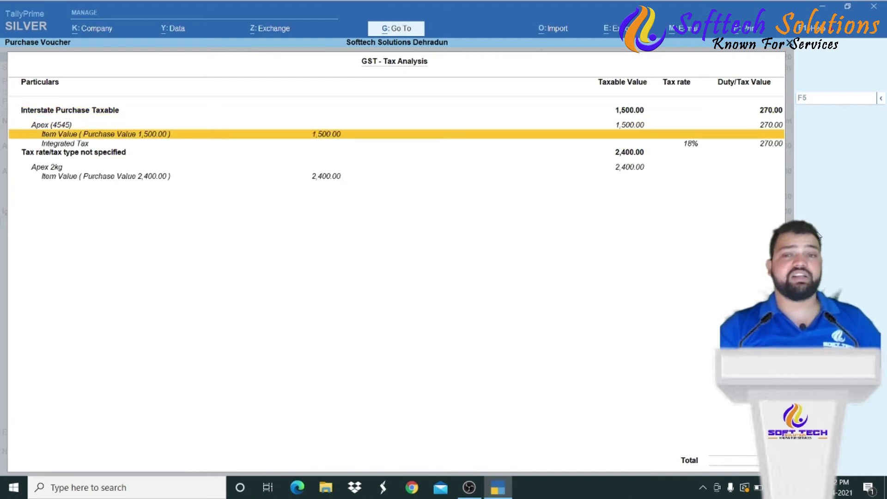
{"action": "key", "text": "Up"}
{"action": "key", "text": "Up"}
{"action": "key", "text": "Up"}
{"action": "key", "text": "Down"}
{"action": "key", "text": "Down"}
{"action": "key", "text": "Up"}
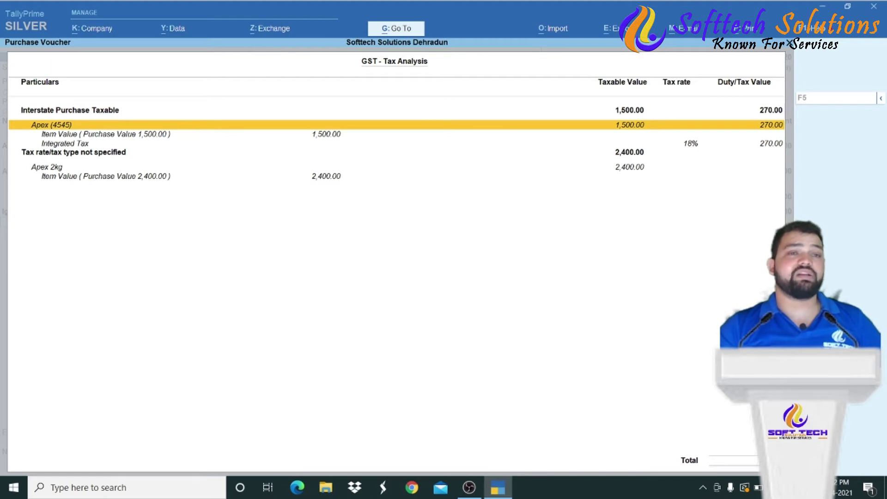
{"action": "key", "text": "Down"}
{"action": "key", "text": "Down"}
{"action": "key", "text": "Up"}
{"action": "key", "text": "Up"}
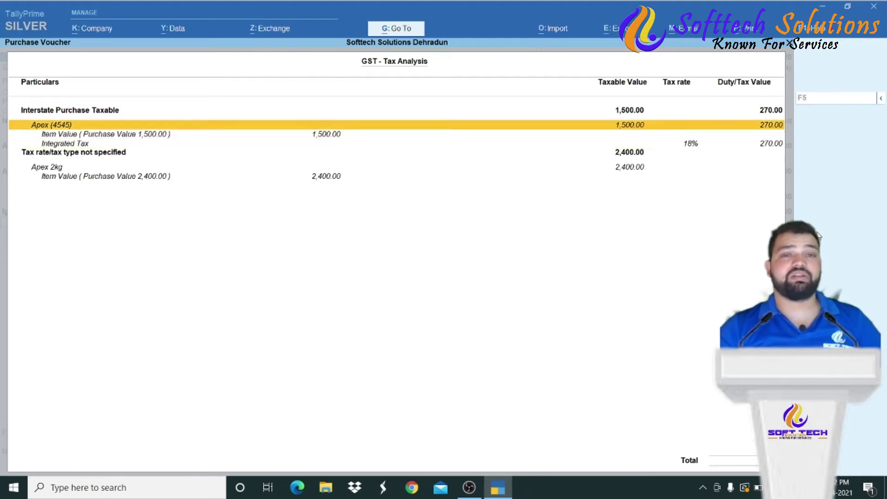
{"action": "key", "text": "Down"}
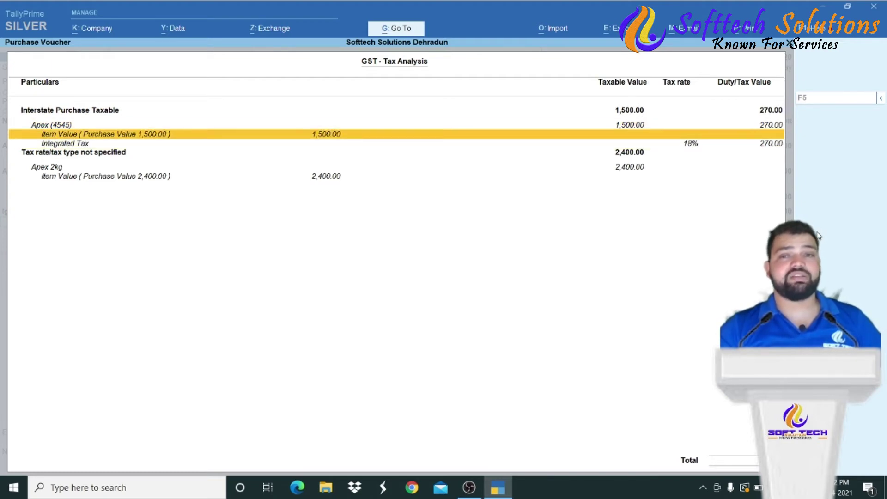
{"action": "key", "text": "Down"}
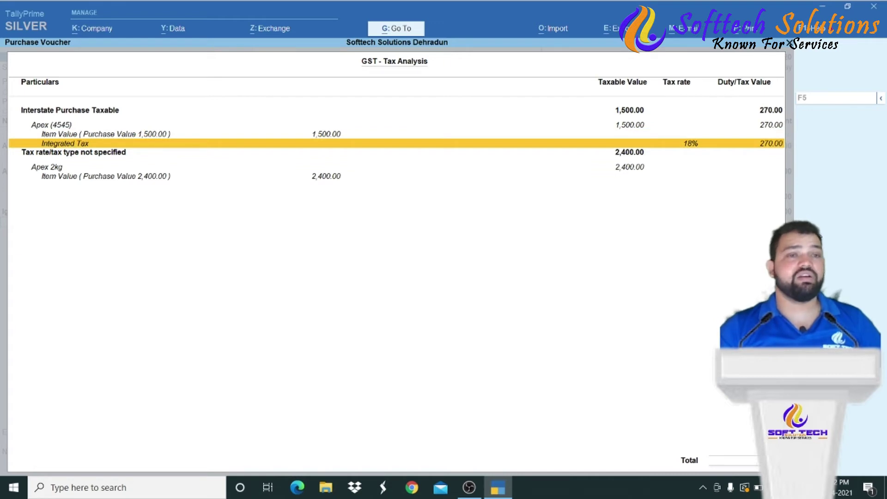
{"action": "key", "text": "Down"}
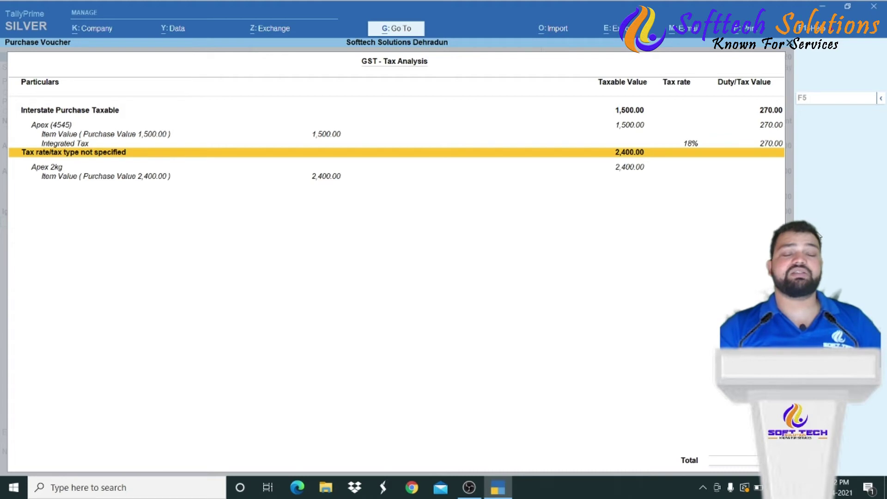
{"action": "key", "text": "Down"}
{"action": "key", "text": "Up"}
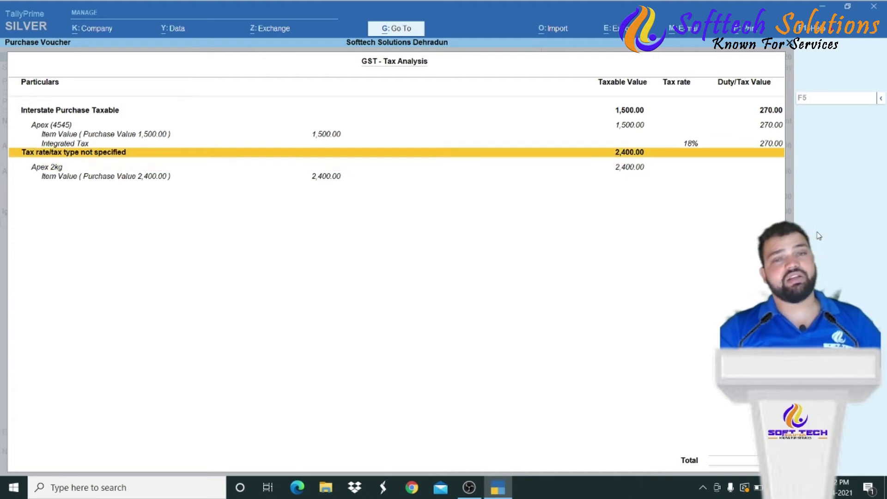
{"action": "key", "text": "Escape"}
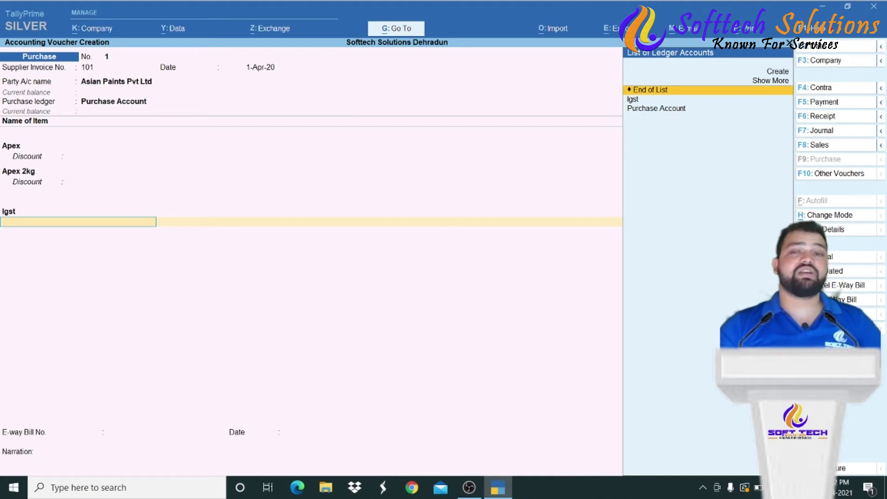
{"action": "left_click", "coordinate": [817, 231]}
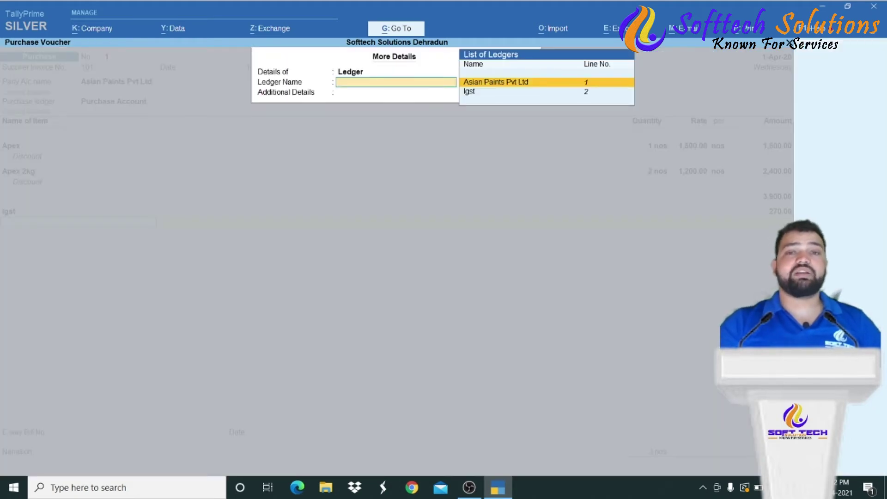
{"action": "key", "text": "Return"}
{"action": "key", "text": "Down"}
{"action": "key", "text": "Down"}
{"action": "key", "text": "Down"}
{"action": "key", "text": "Down"}
{"action": "key", "text": "Down"}
{"action": "key", "text": "Down"}
{"action": "key", "text": "Down"}
{"action": "key", "text": "Down"}
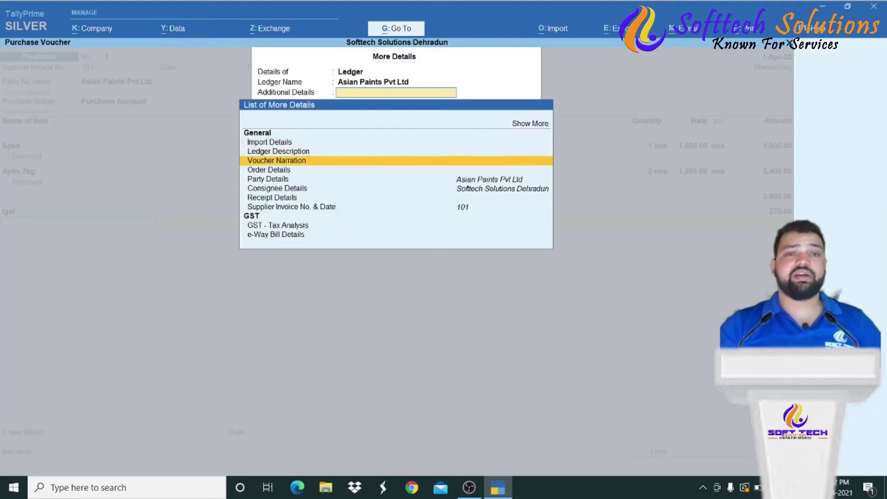
{"action": "key", "text": "Down"}
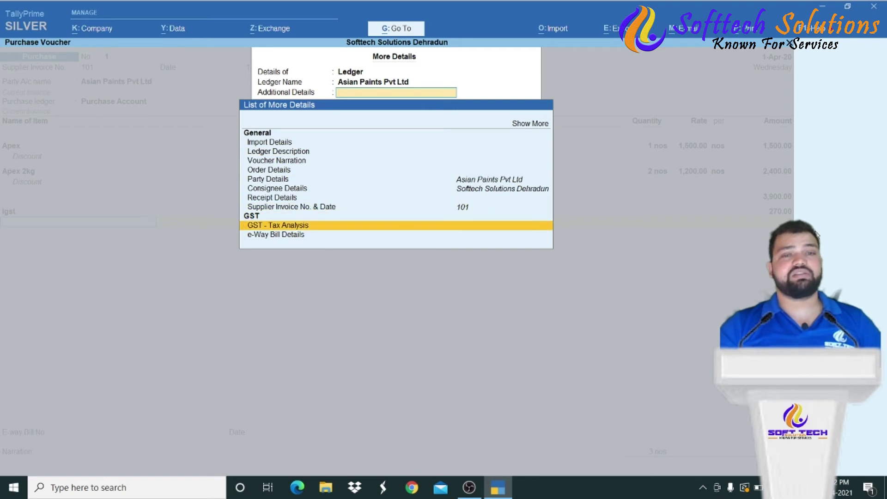
{"action": "key", "text": "Return"}
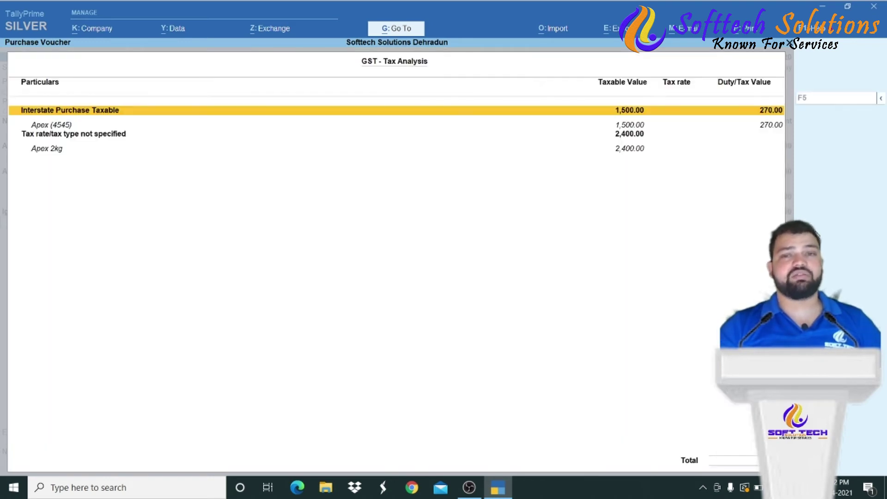
{"action": "key", "text": "Down"}
{"action": "key", "text": "Down"}
{"action": "key", "text": "Down"}
{"action": "key", "text": "Up"}
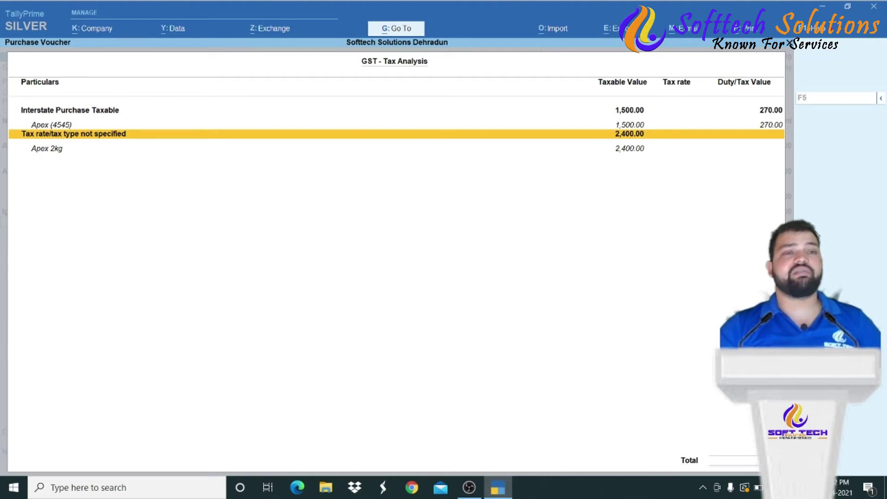
{"action": "key", "text": "Down"}
{"action": "key", "text": "Up"}
{"action": "key", "text": "Down"}
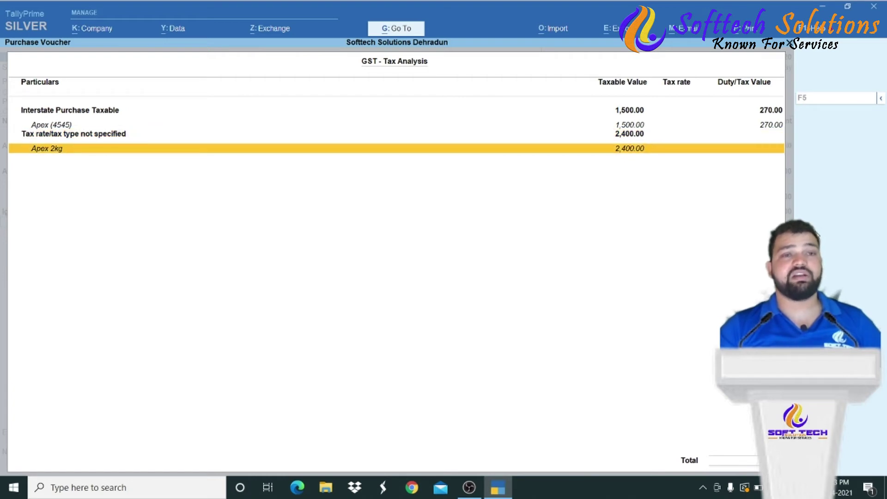
{"action": "key", "text": "Escape"}
{"action": "key", "text": "BackSpace"}
{"action": "key", "text": "BackSpace"}
{"action": "key", "text": "BackSpace"}
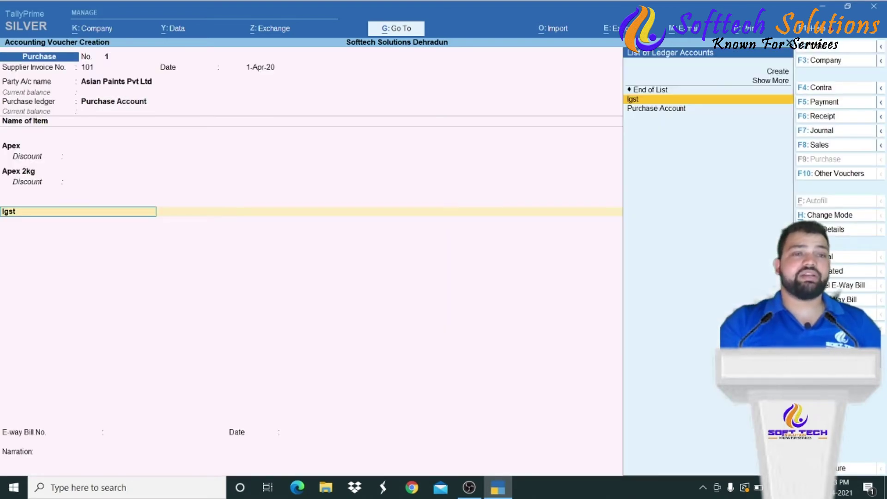
- Alter Apex 2kg to HSN/SAC 4545, Taxable at 18%, Goods, and continue to the Igst line
{"action": "key", "text": "BackSpace"}
{"action": "key", "text": "BackSpace"}
{"action": "key", "text": "BackSpace"}
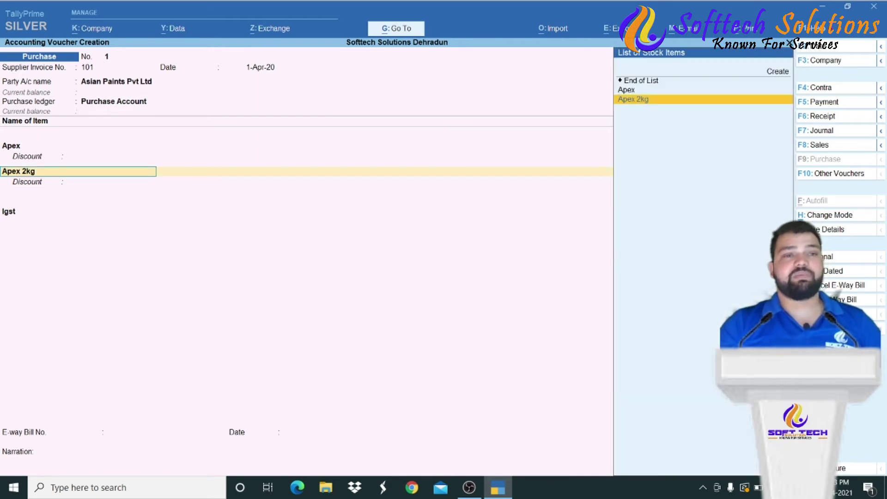
{"action": "key", "text": "ctrl"}
{"action": "key", "text": "ctrl+Return"}
{"action": "key", "text": "Return"}
{"action": "key", "text": "Return"}
{"action": "key", "text": "Return"}
{"action": "key", "text": "Return"}
{"action": "key", "text": "Return"}
{"action": "key", "text": "y"}
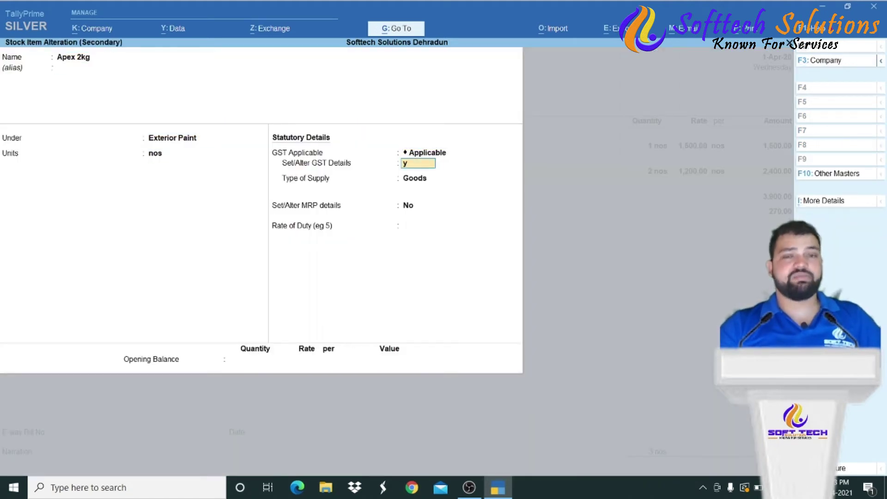
{"action": "key", "text": "Return"}
{"action": "key", "text": "Return"}
{"action": "type", "text": "4545"}
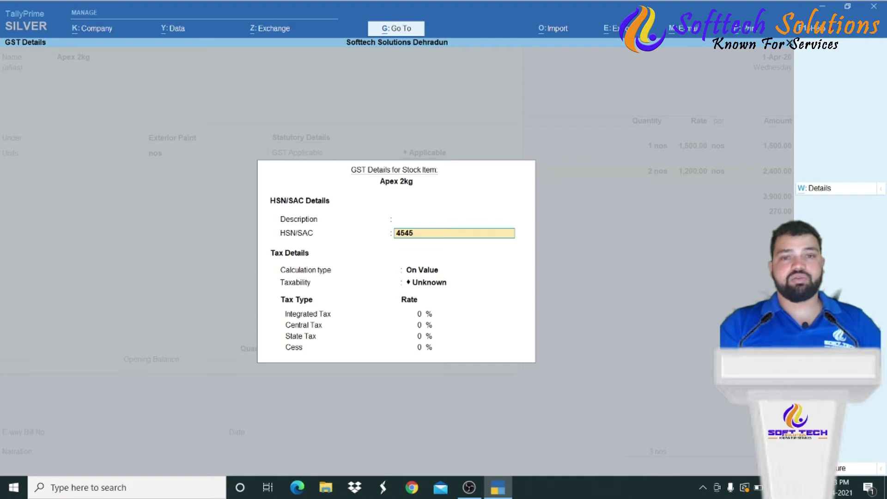
{"action": "key", "text": "Return"}
{"action": "key", "text": "Return"}
{"action": "key", "text": "Down"}
{"action": "key", "text": "Down"}
{"action": "key", "text": "Down"}
{"action": "key", "text": "Return"}
{"action": "type", "text": "18"}
{"action": "key", "text": "Return"}
{"action": "key", "text": "Return"}
{"action": "key", "text": "Return"}
{"action": "key", "text": "Return"}
{"action": "key", "text": "Return"}
{"action": "key", "text": "Return"}
{"action": "key", "text": "Return"}
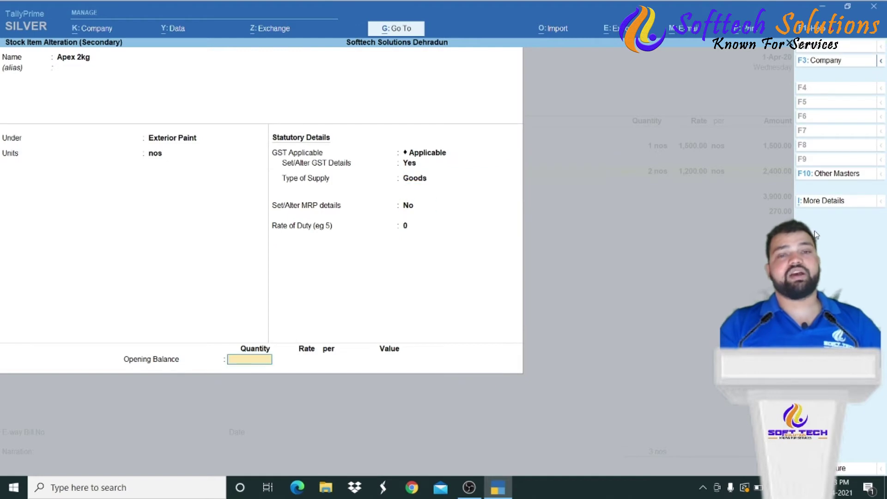
{"action": "key", "text": "Return"}
{"action": "key", "text": "Return"}
{"action": "key", "text": "Return"}
{"action": "key", "text": "Return"}
{"action": "key", "text": "Return"}
{"action": "key", "text": "Return"}
{"action": "key", "text": "Return"}
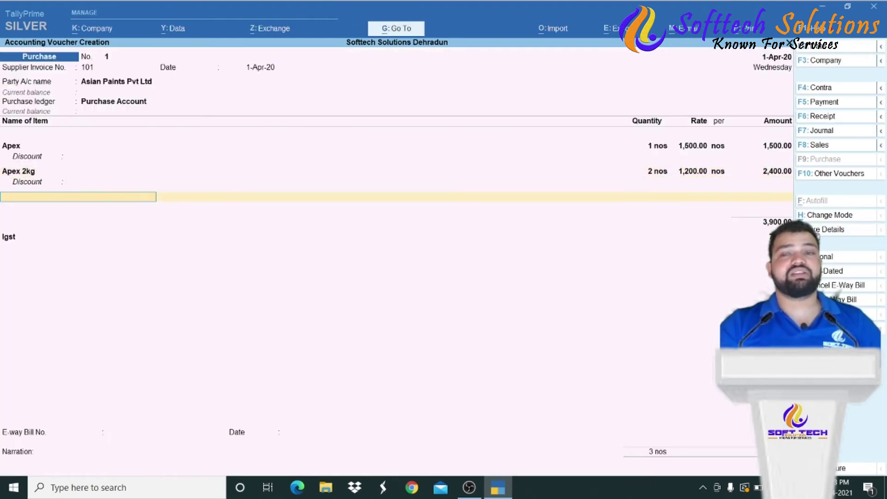
{"action": "key", "text": "Return"}
{"action": "key", "text": "Return"}
{"action": "key", "text": "Return"}
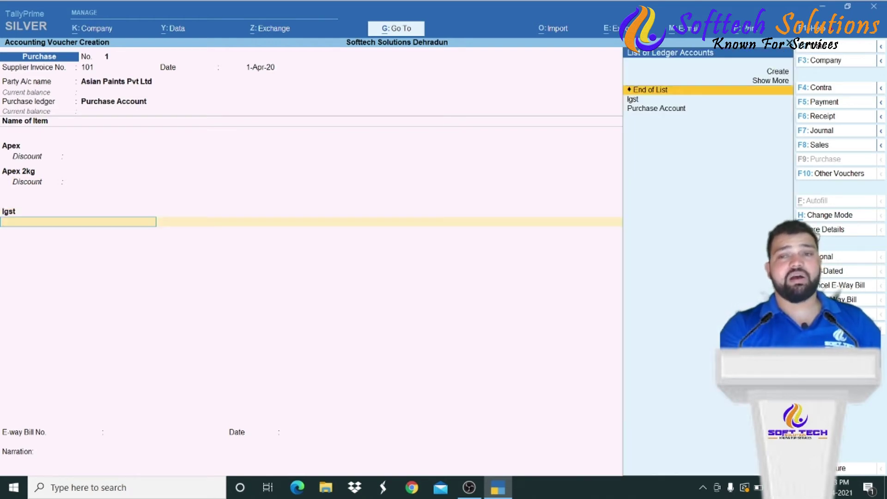
- Pick Asian Paints Pvt Ltd in More Details, close it, then reopen the More Details list
{"action": "left_click", "coordinate": [815, 234]}
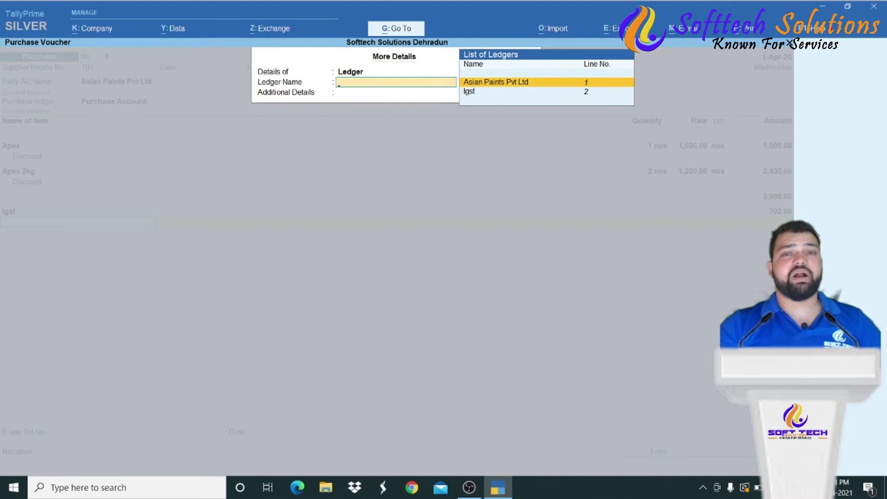
{"action": "key", "text": "Return"}
{"action": "key", "text": "Down"}
{"action": "key", "text": "Down"}
{"action": "key", "text": "Down"}
{"action": "key", "text": "Down"}
{"action": "key", "text": "Down"}
{"action": "key", "text": "Down"}
{"action": "key", "text": "Down"}
{"action": "key", "text": "Down"}
{"action": "key", "text": "Return"}
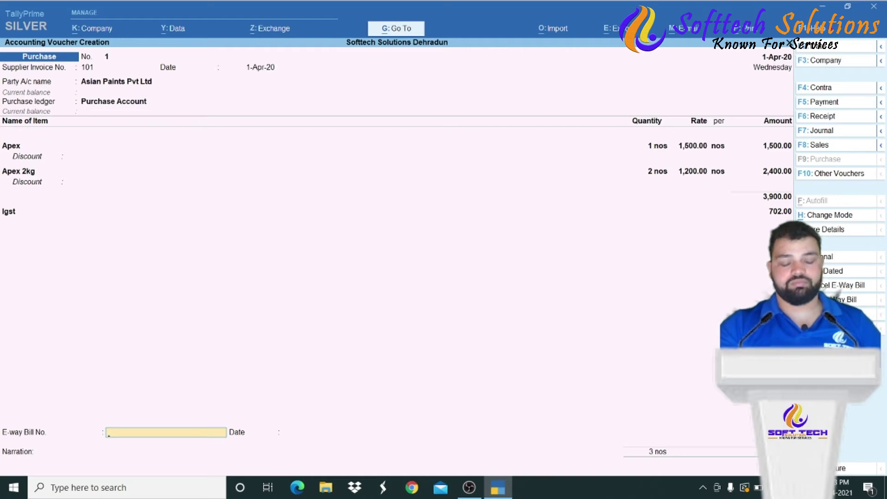
{"action": "key", "text": "ctrl+i"}
{"action": "key", "text": "Down"}
{"action": "key", "text": "Down"}
{"action": "key", "text": "Down"}
{"action": "key", "text": "Down"}
{"action": "key", "text": "Down"}
{"action": "key", "text": "Down"}
{"action": "key", "text": "Down"}
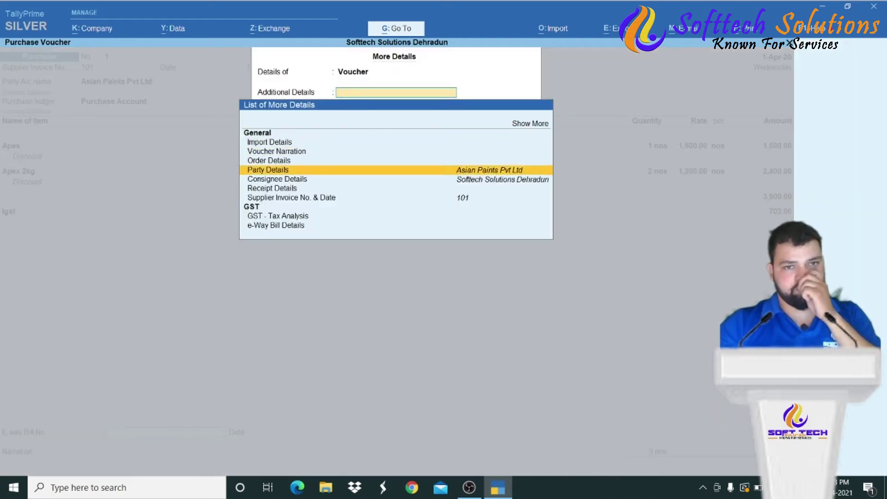
- Review the detailed tax analysis showing Apex 270.00 and Apex 2kg 432.00 at 18%, then return
{"action": "key", "text": "Return"}
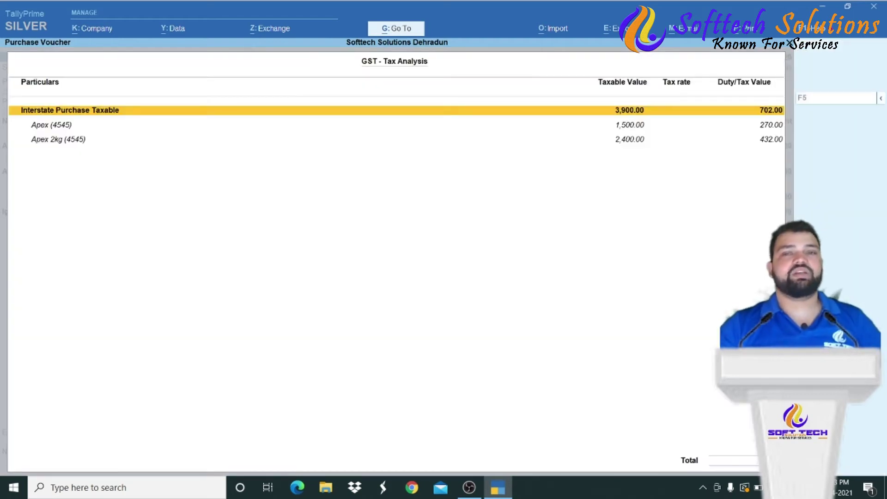
{"action": "key", "text": "Down"}
{"action": "key", "text": "Down"}
{"action": "key", "text": "Up"}
{"action": "key", "text": "Down"}
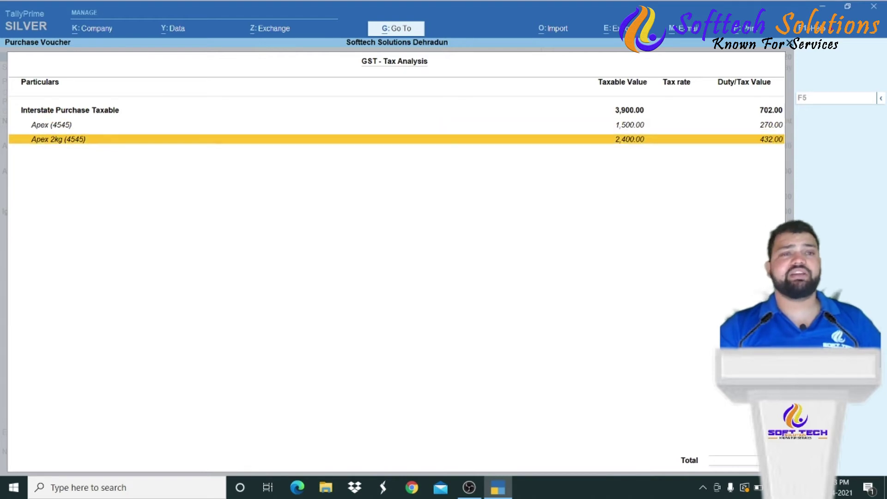
{"action": "key", "text": "Up"}
{"action": "key", "text": "Up"}
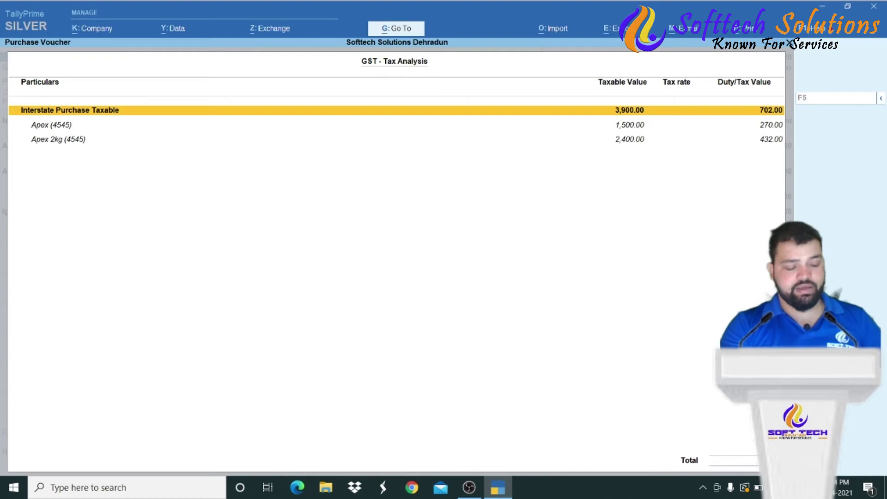
{"action": "key", "text": "alt+F5"}
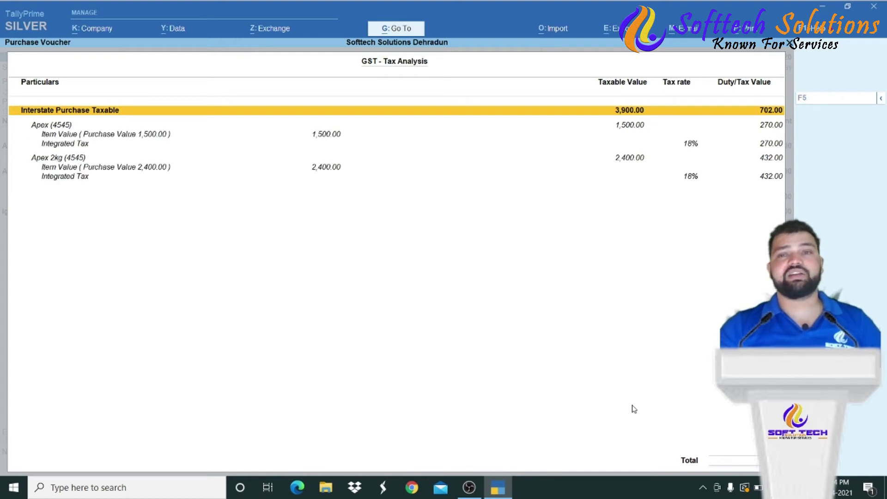
{"action": "key", "text": "Down"}
{"action": "key", "text": "Down"}
{"action": "key", "text": "Down"}
{"action": "key", "text": "Down"}
{"action": "key", "text": "Up"}
{"action": "key", "text": "Up"}
{"action": "key", "text": "Up"}
{"action": "key", "text": "Up"}
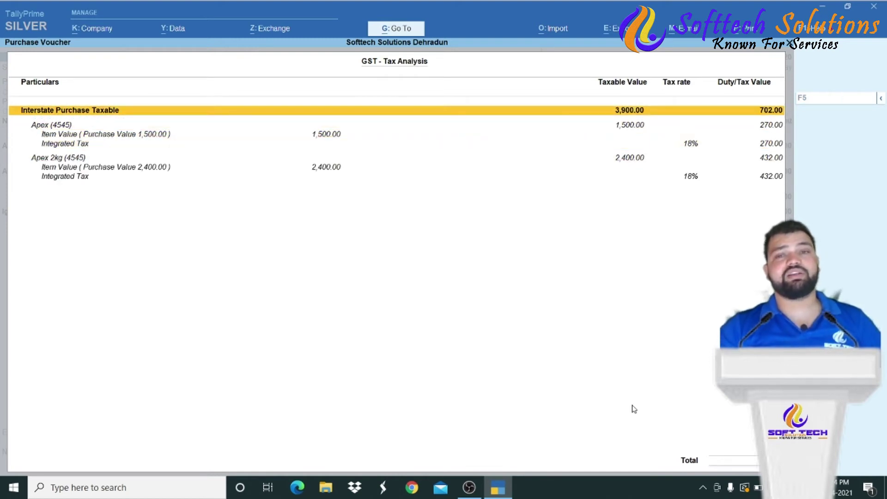
{"action": "key", "text": "Down"}
{"action": "key", "text": "Up"}
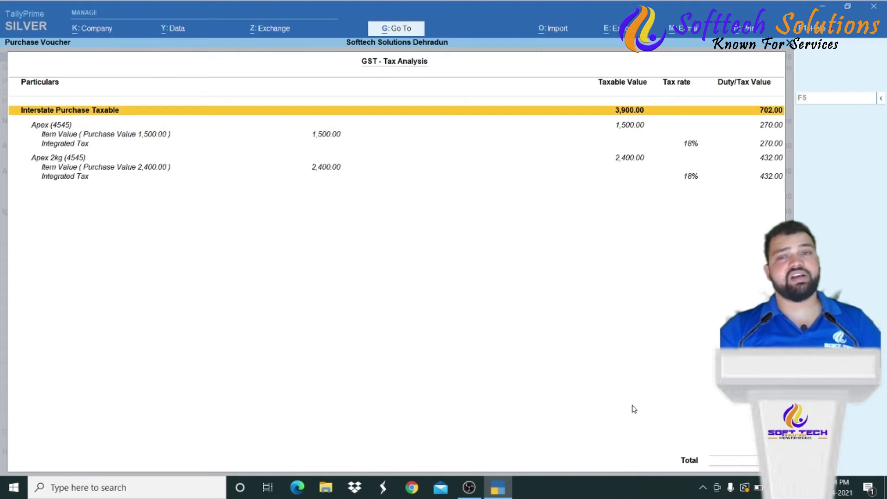
{"action": "key", "text": "Down"}
{"action": "key", "text": "Down"}
{"action": "key", "text": "Down"}
{"action": "key", "text": "Down"}
{"action": "key", "text": "Down"}
{"action": "key", "text": "Down"}
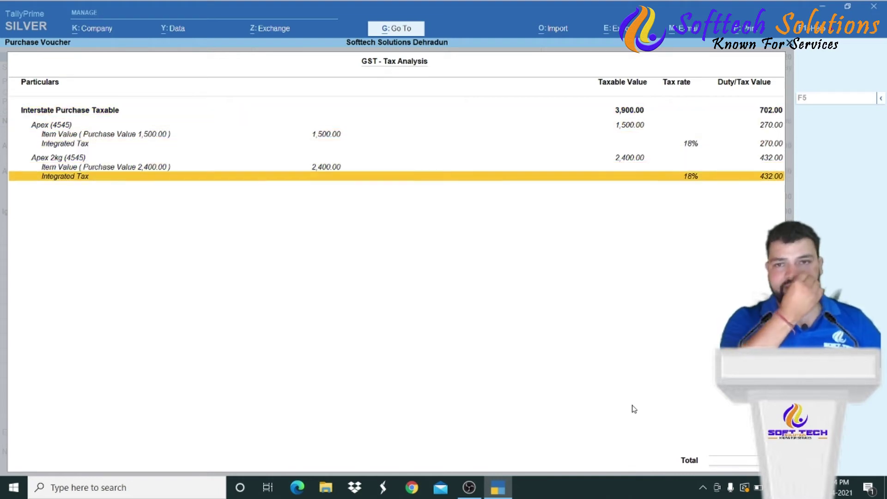
{"action": "key", "text": "Escape"}
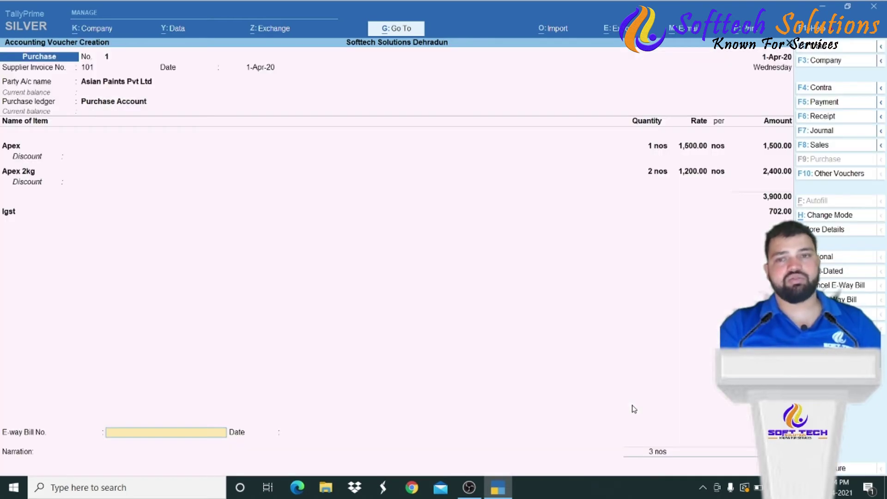
- Move past the e-way bill date and open Company Features with F11
{"action": "key", "text": "Return"}
{"action": "key", "text": "Return"}
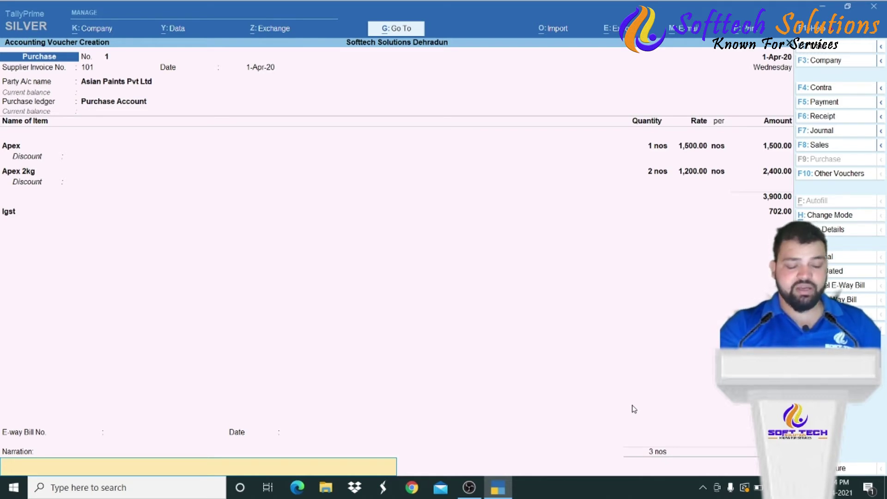
{"action": "key", "text": "F11"}
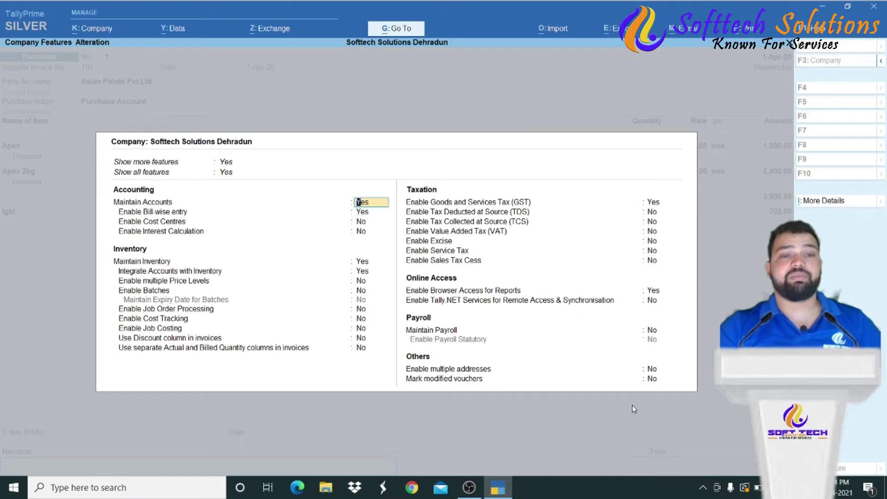
- Turn on Use Discount column in invoices, save voucher 1, and go back to alter it
{"action": "key", "text": "Down"}
{"action": "key", "text": "Down"}
{"action": "key", "text": "Down"}
{"action": "key", "text": "Down"}
{"action": "key", "text": "Down"}
{"action": "key", "text": "Down"}
{"action": "key", "text": "Down"}
{"action": "key", "text": "Down"}
{"action": "key", "text": "Down"}
{"action": "key", "text": "Down"}
{"action": "key", "text": "Down"}
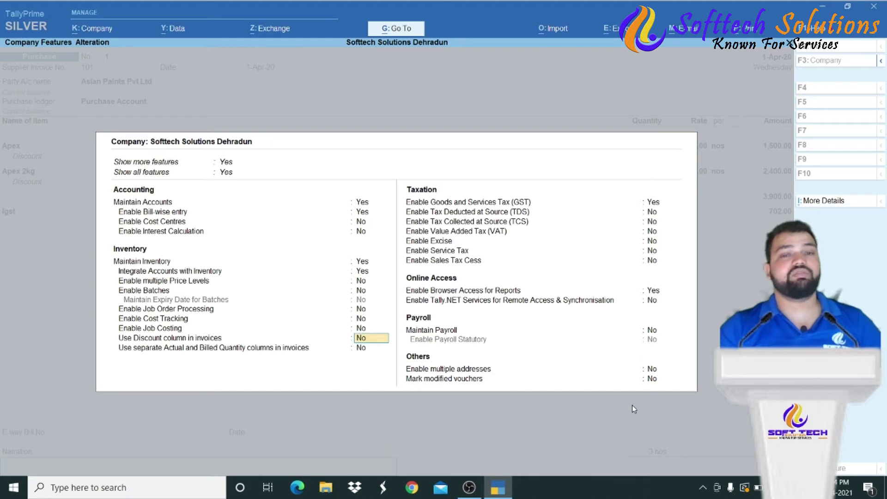
{"action": "key", "text": "y"}
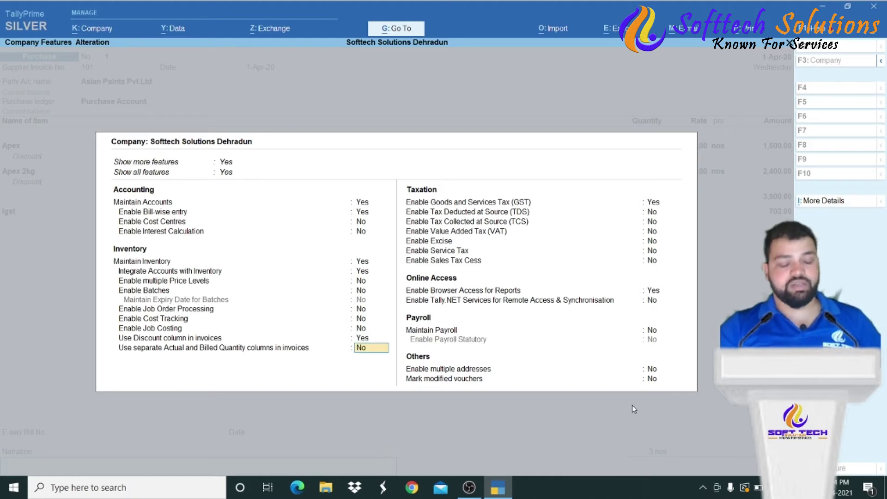
{"action": "key", "text": "ctrl+a"}
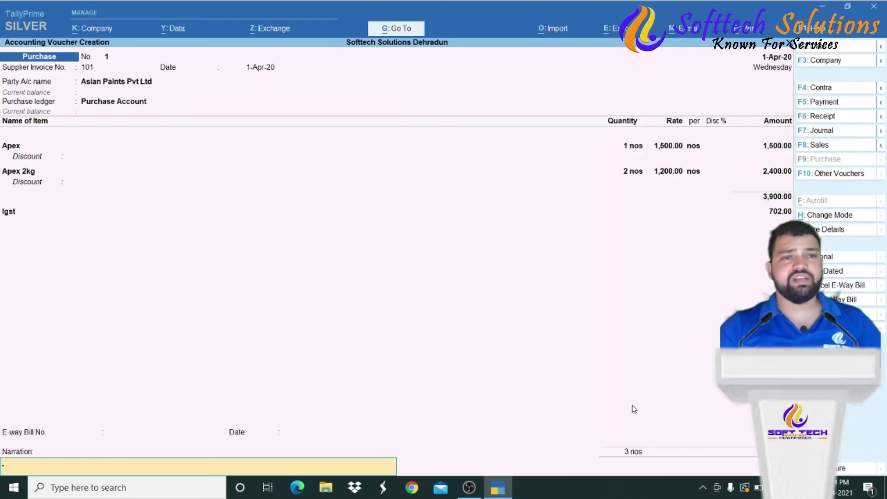
{"action": "key", "text": "Return"}
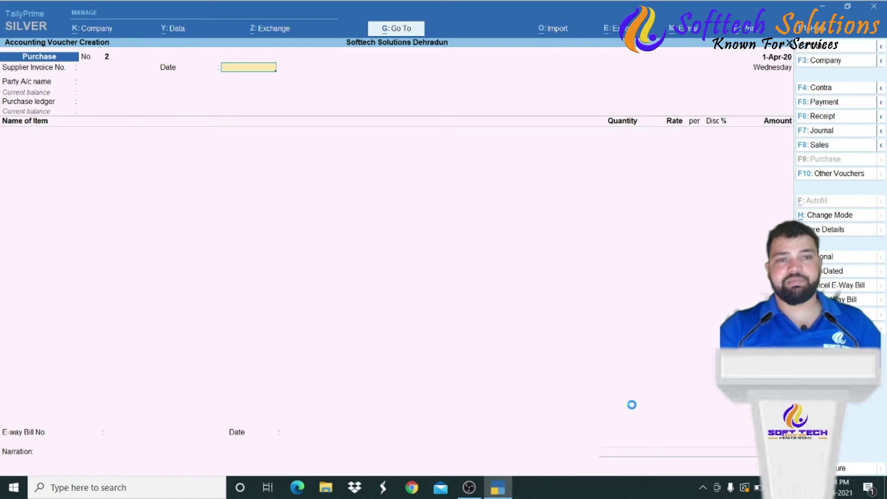
{"action": "key", "text": "Page_Up"}
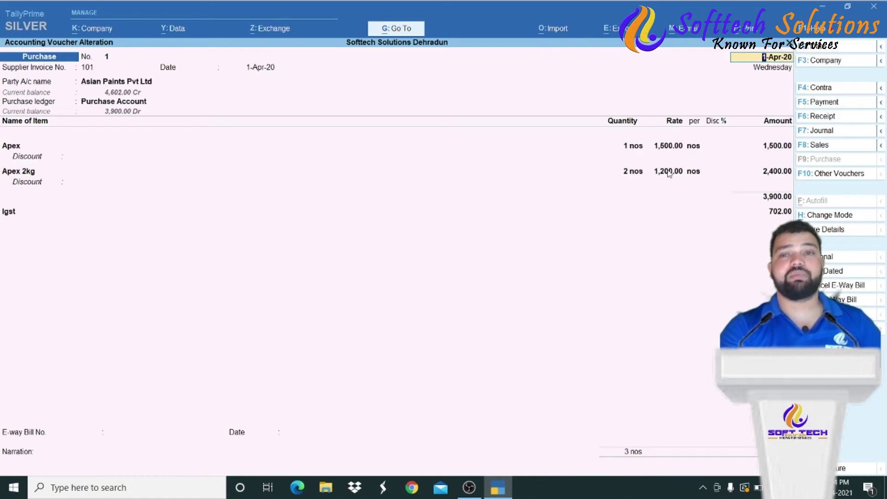
- Give Apex a 2% and Apex 2kg a 5% discount, bringing Igst to 675.00
{"action": "key", "text": "Return"}
{"action": "key", "text": "Return"}
{"action": "key", "text": "Return"}
{"action": "key", "text": "Return"}
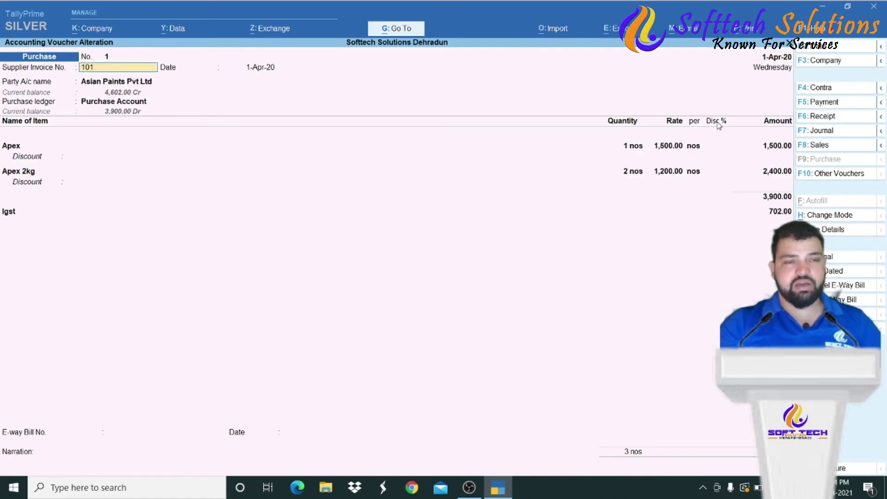
{"action": "key", "text": "Return"}
{"action": "key", "text": "Return"}
{"action": "key", "text": "Return"}
{"action": "key", "text": "Return"}
{"action": "key", "text": "Return"}
{"action": "key", "text": "Return"}
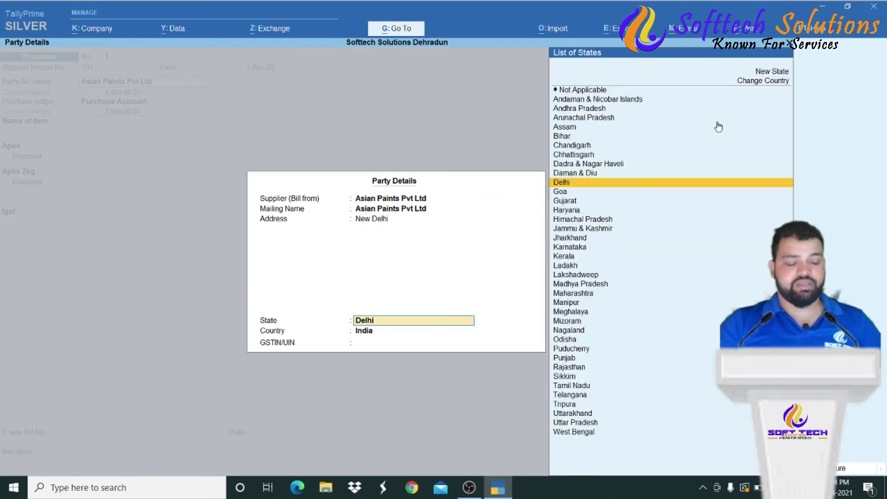
{"action": "key", "text": "Return"}
{"action": "key", "text": "Return"}
{"action": "key", "text": "Return"}
{"action": "key", "text": "Return"}
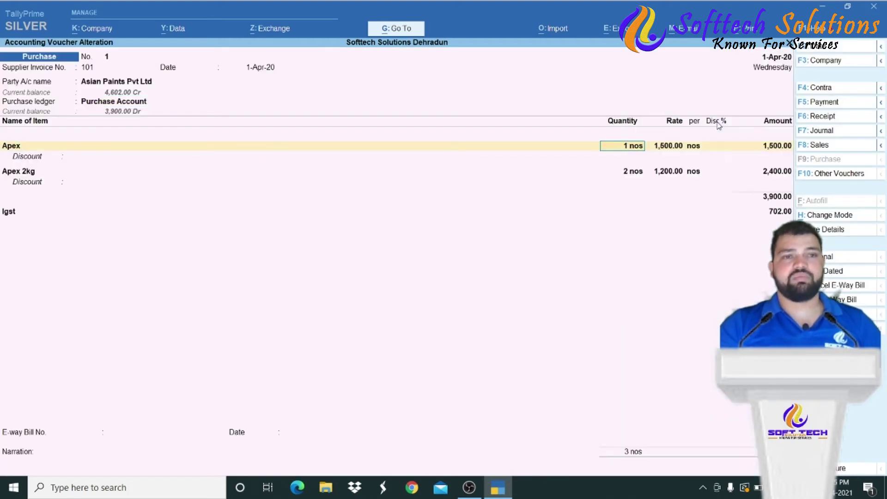
{"action": "type", "text": "2"}
{"action": "key", "text": "Return"}
{"action": "key", "text": "Return"}
{"action": "key", "text": "Return"}
{"action": "key", "text": "Return"}
{"action": "key", "text": "Return"}
{"action": "key", "text": "Return"}
{"action": "key", "text": "Return"}
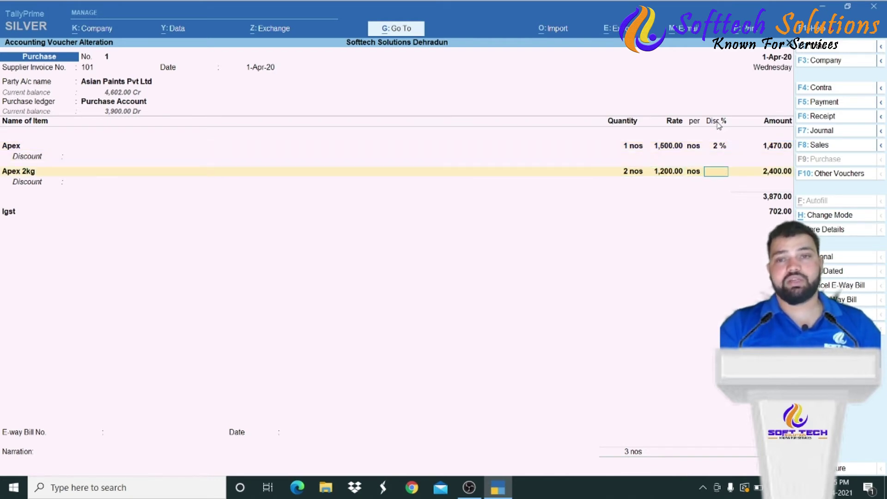
{"action": "type", "text": "5"}
{"action": "key", "text": "Return"}
{"action": "key", "text": "Return"}
{"action": "key", "text": "Return"}
{"action": "key", "text": "Return"}
{"action": "key", "text": "Return"}
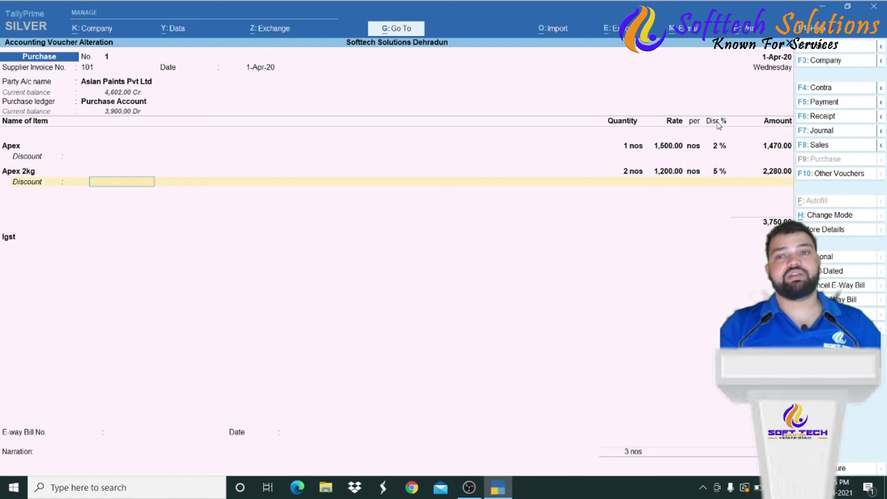
{"action": "key", "text": "Return"}
{"action": "key", "text": "Return"}
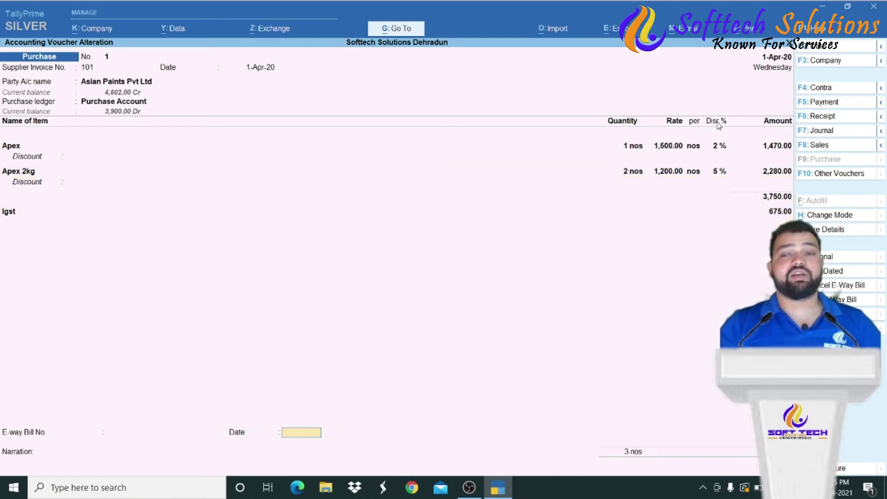
{"action": "key", "text": "Return"}
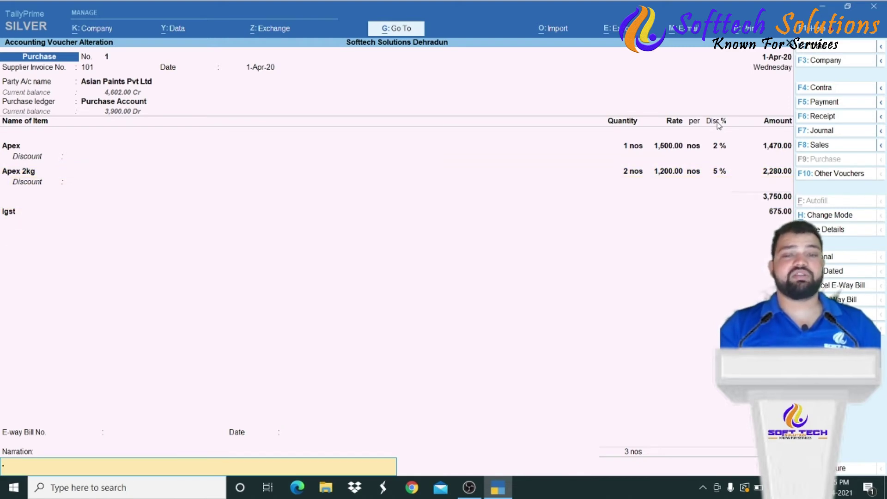
{"action": "key", "text": "Return"}
{"action": "key", "text": "Return"}
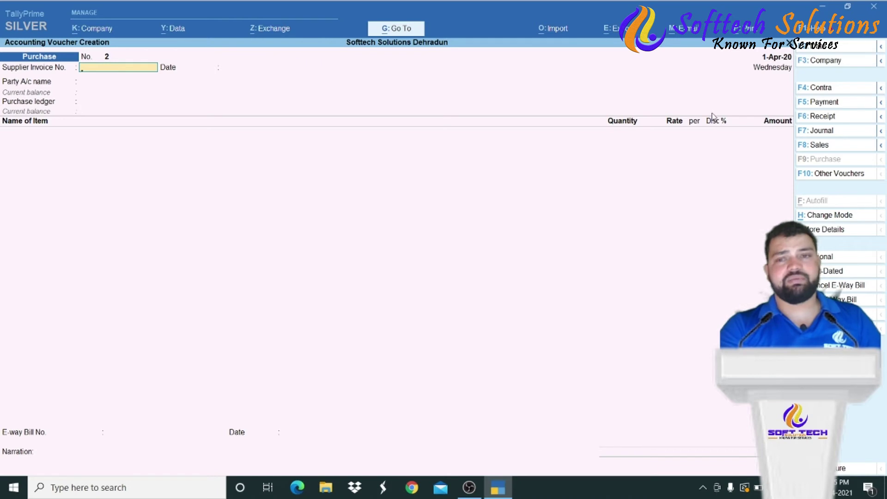
- Start a new sales voucher with Cash as the party account
{"action": "left_click", "coordinate": [837, 152]}
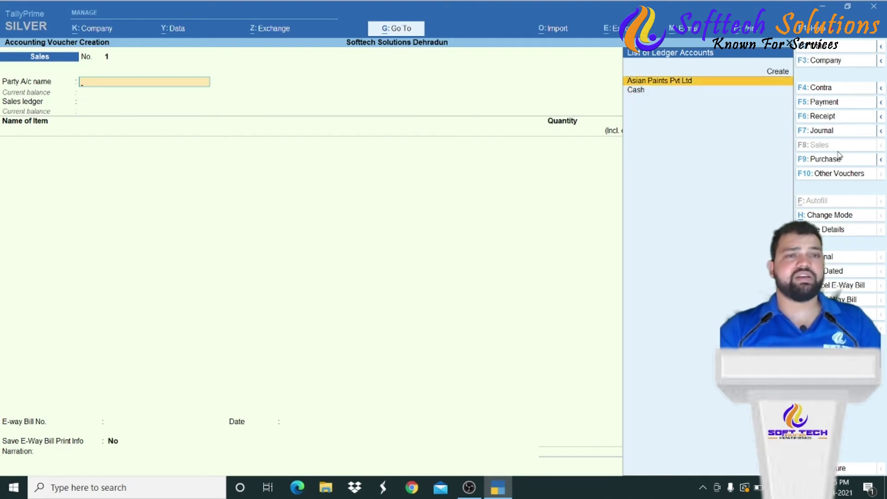
{"action": "key", "text": "Down"}
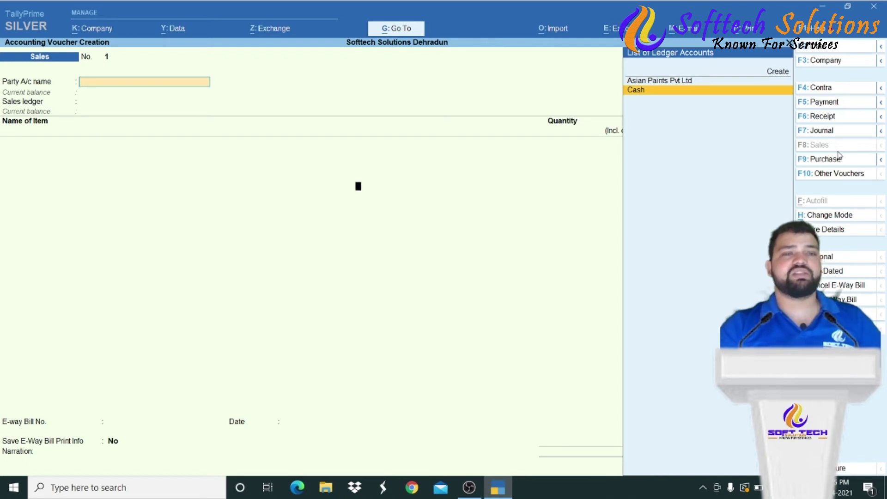
{"action": "key", "text": "Return"}
{"action": "key", "text": "Return"}
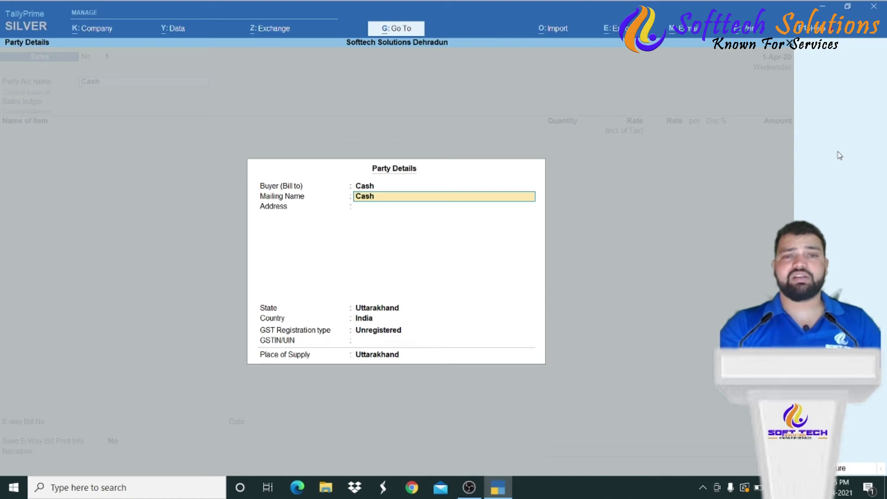
- Enter the buyer's mailing name and address in the party details
{"action": "key", "text": "BackSpace"}
{"action": "key", "text": "Escape"}
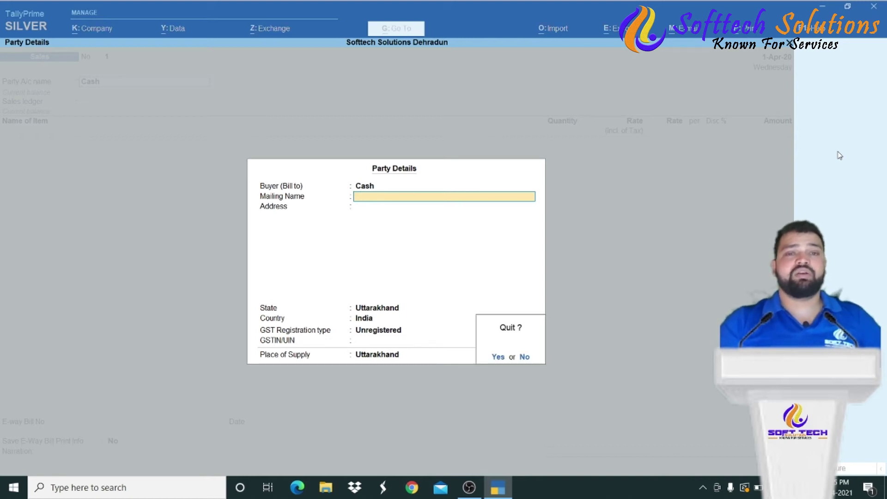
{"action": "key", "text": "y"}
{"action": "key", "text": "Return"}
{"action": "key", "text": "Return"}
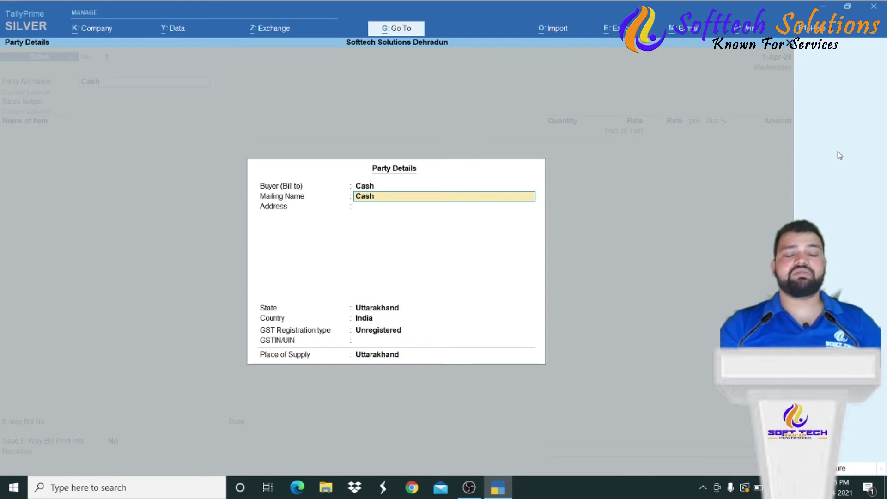
{"action": "type", "text": "Vashudev"}
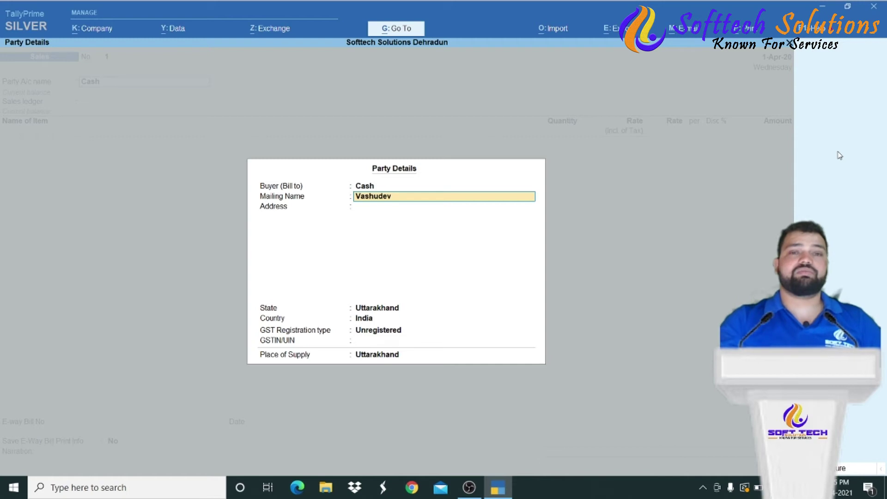
{"action": "key", "text": "Return"}
{"action": "type", "text": "Dehradun"}
{"action": "key", "text": "Return"}
{"action": "key", "text": "Return"}
{"action": "key", "text": "Return"}
{"action": "key", "text": "Return"}
{"action": "key", "text": "Return"}
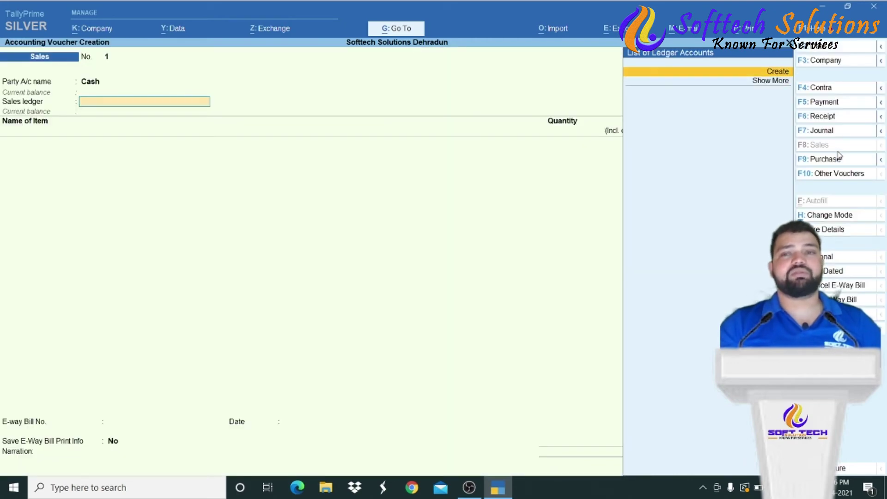
- Create a new ledger named Sale grouped under Sales Accounts
{"action": "key", "text": "Return"}
{"action": "type", "text": "Sale"}
{"action": "key", "text": "Return"}
{"action": "key", "text": "Return"}
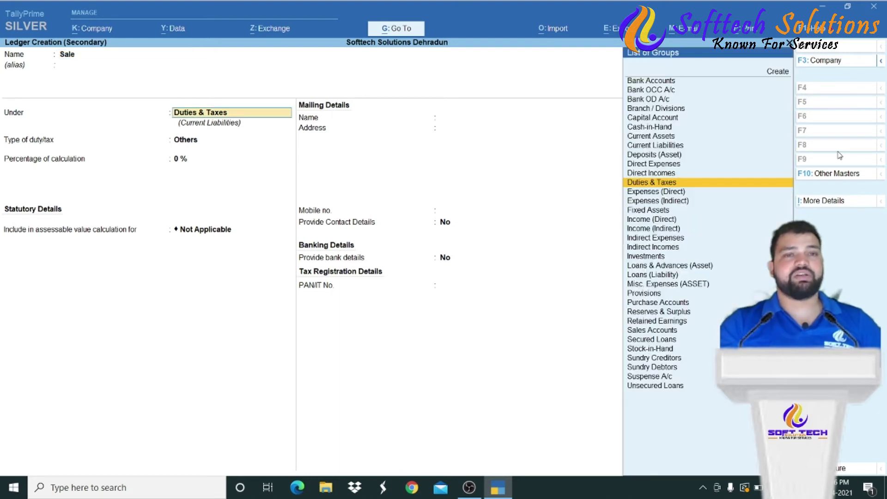
{"action": "type", "text": "Sa"}
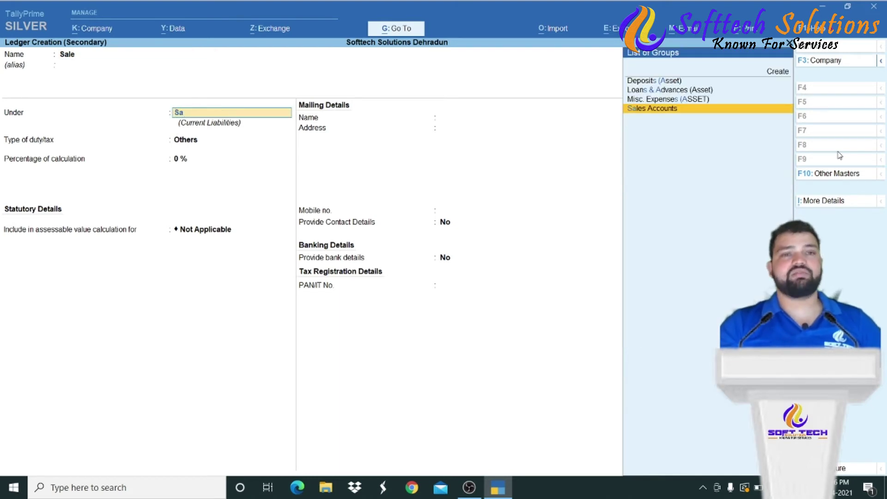
{"action": "key", "text": "Return"}
{"action": "key", "text": "Return"}
{"action": "key", "text": "Return"}
{"action": "key", "text": "Return"}
{"action": "key", "text": "Return"}
{"action": "key", "text": "Return"}
{"action": "key", "text": "Return"}
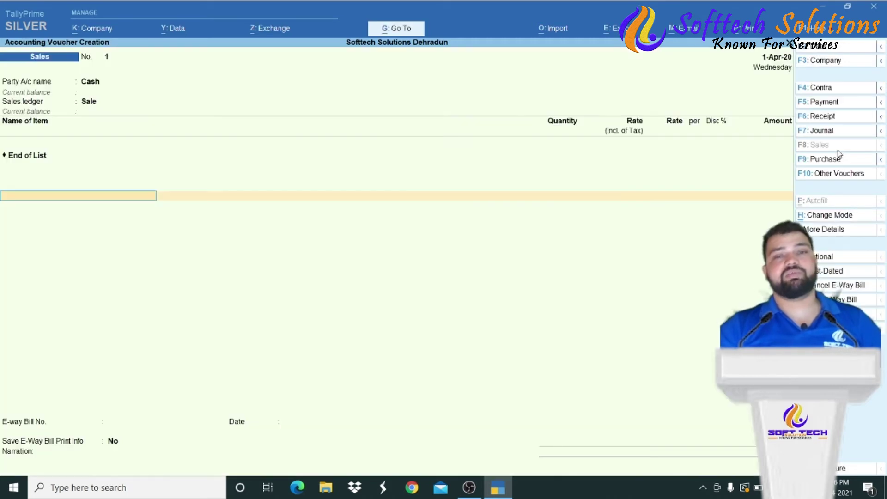
- Accept Sale as the sales ledger and recheck the Cash party details
{"action": "key", "text": "Down"}
{"action": "key", "text": "Down"}
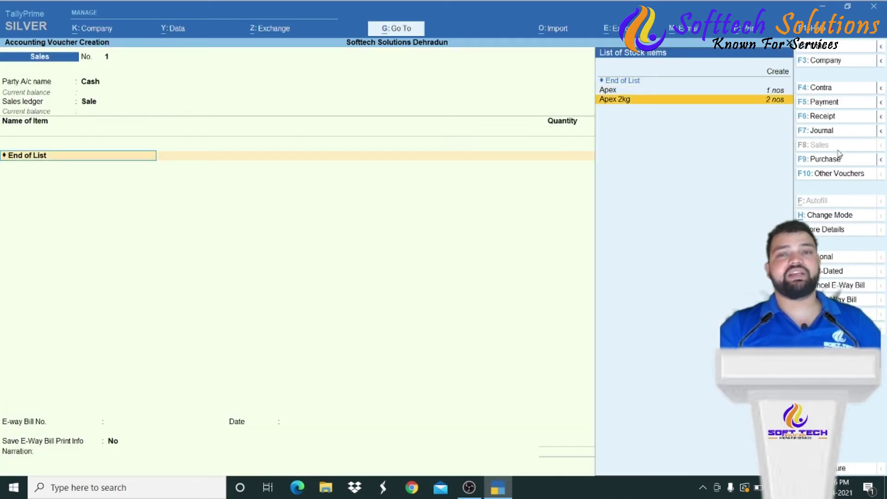
{"action": "key", "text": "BackSpace"}
{"action": "key", "text": "BackSpace"}
{"action": "key", "text": "Return"}
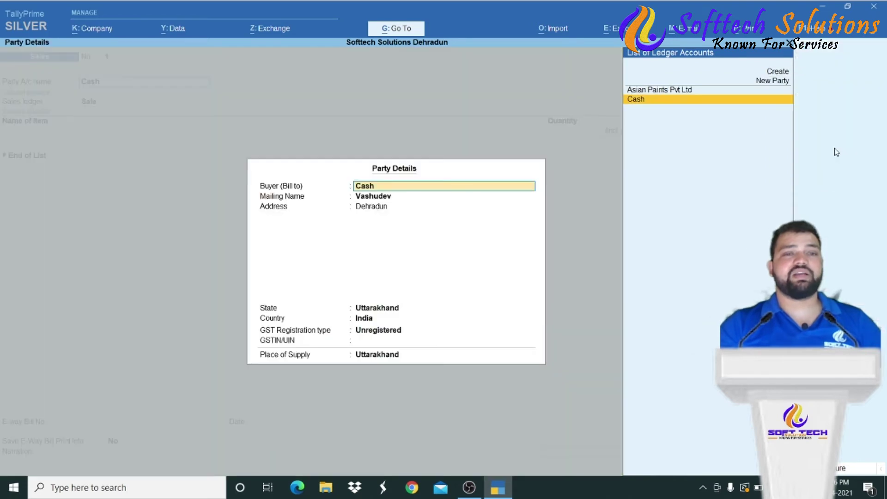
{"action": "key", "text": "Return"}
{"action": "key", "text": "Return"}
{"action": "key", "text": "ctrl+a"}
{"action": "key", "text": "Return"}
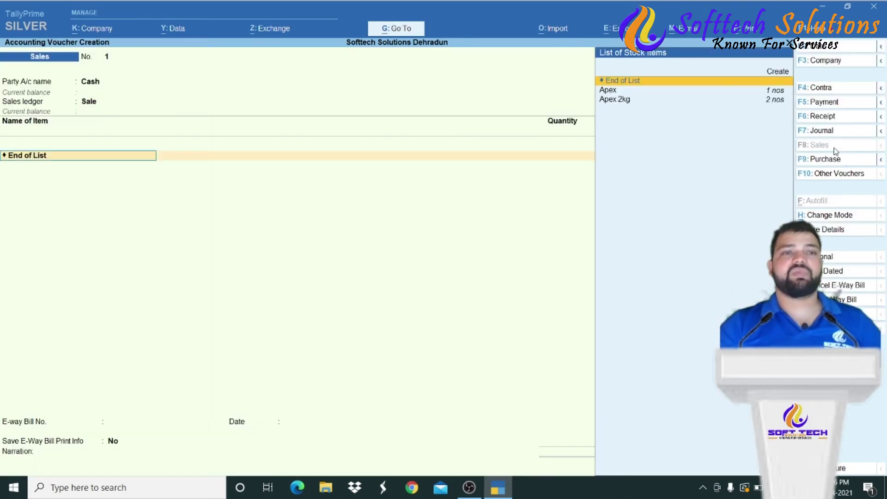
- Add Apex 2kg as the item with quantity 1 nos
{"action": "key", "text": "Down"}
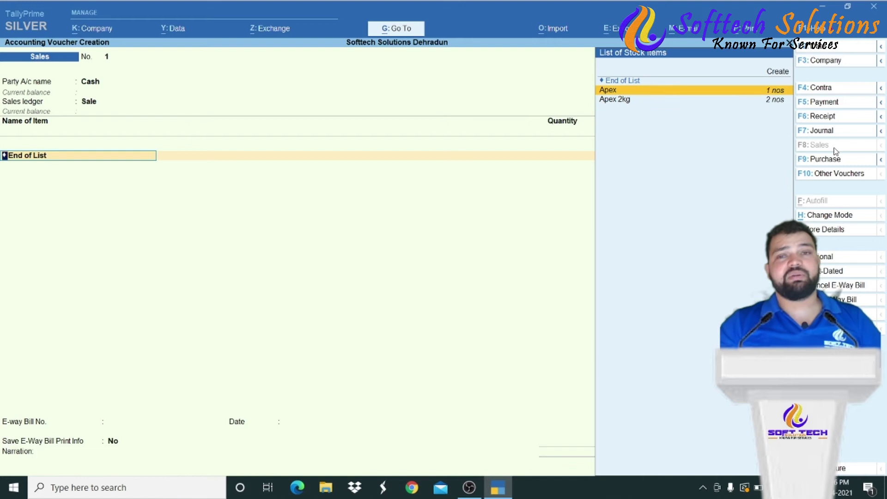
{"action": "key", "text": "Down"}
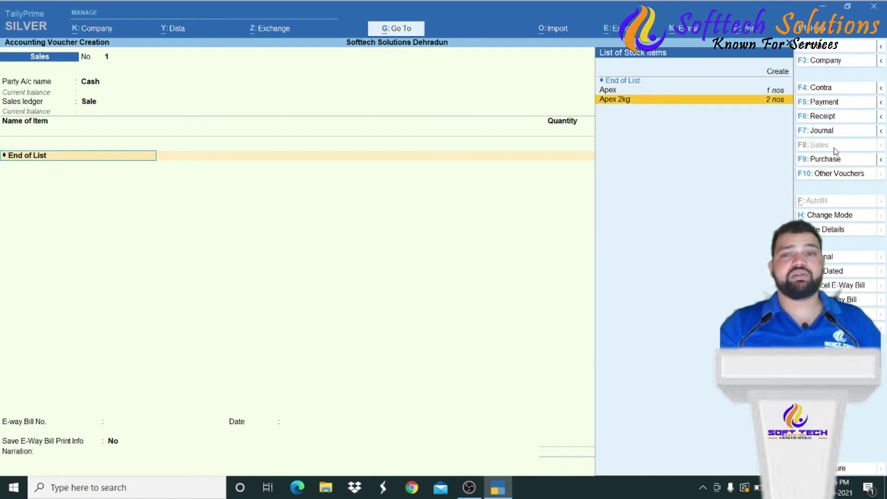
{"action": "key", "text": "Up"}
{"action": "key", "text": "Down"}
{"action": "key", "text": "Return"}
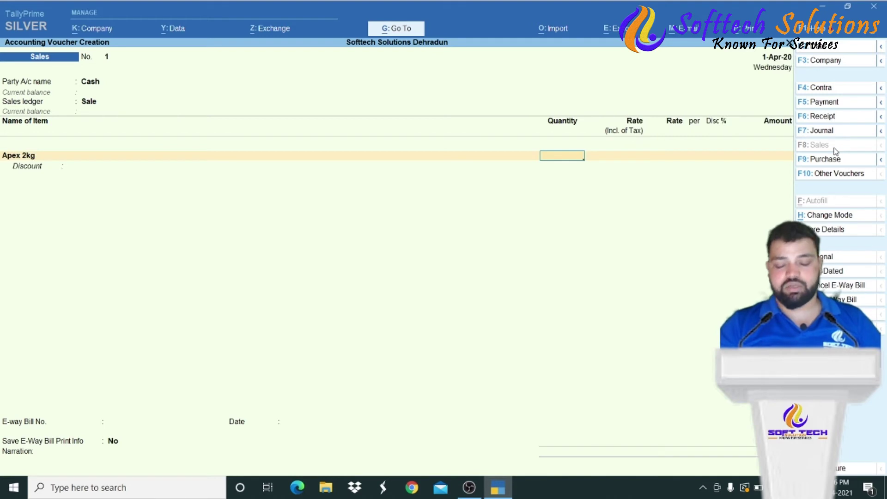
{"action": "key", "text": "Return"}
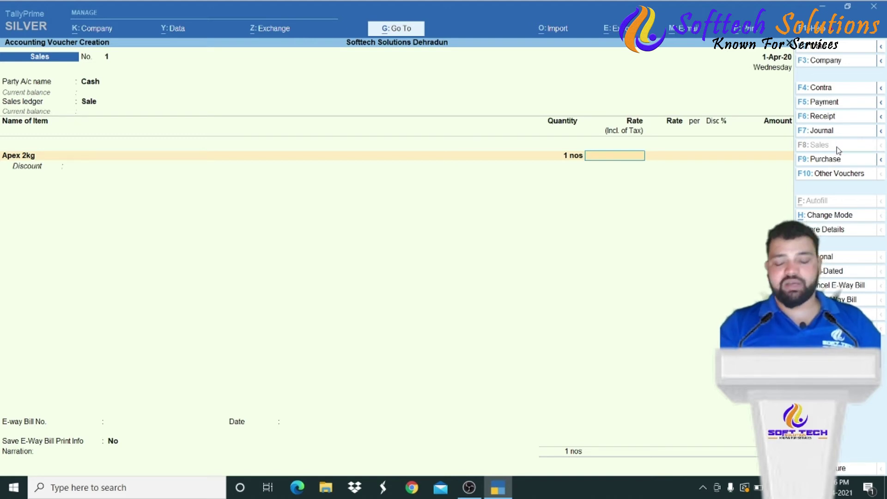
- Enter 2000 as Apex 2kg's tax-inclusive rate, accepting the calculated 1,694.92 and no discount
{"action": "type", "text": "2000"}
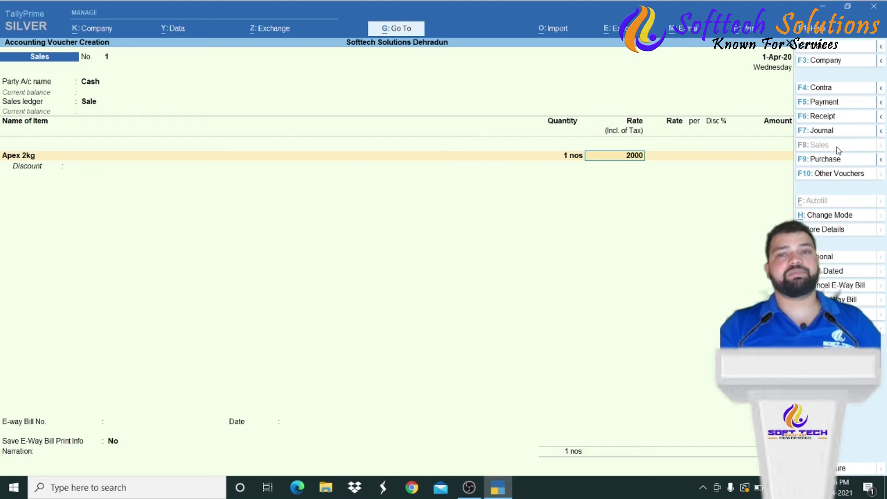
{"action": "key", "text": "Return"}
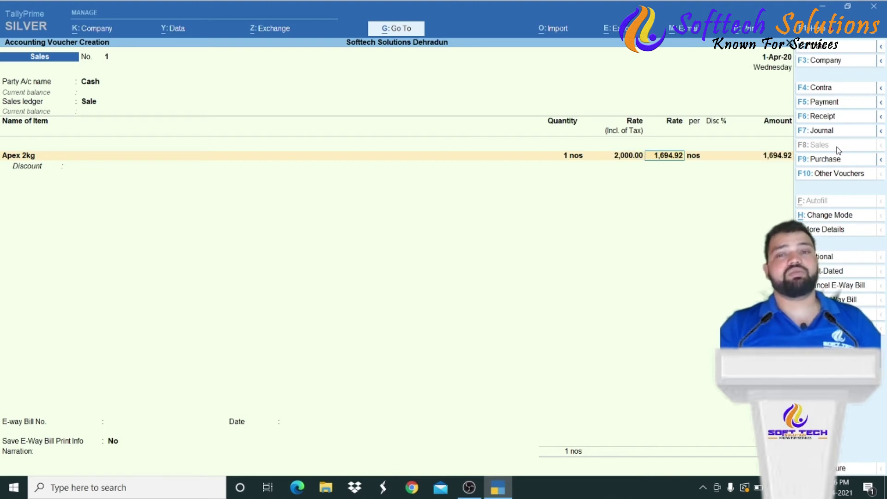
{"action": "key", "text": "Return"}
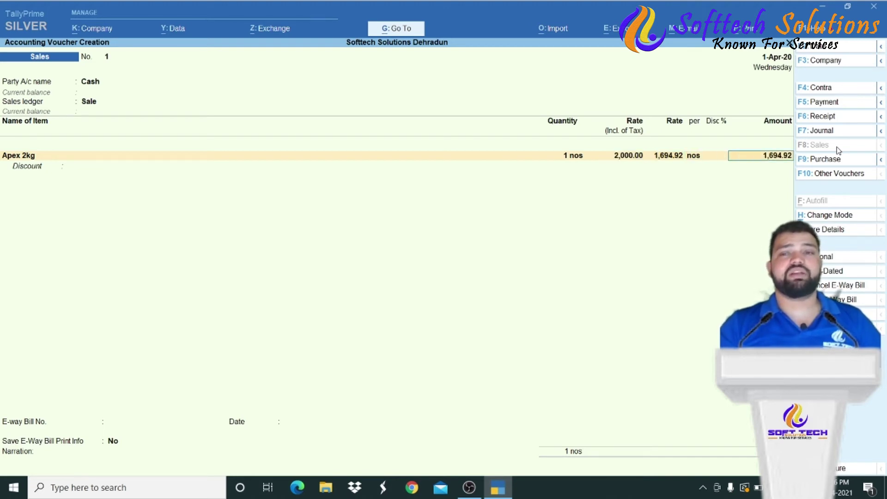
{"action": "key", "text": "Return"}
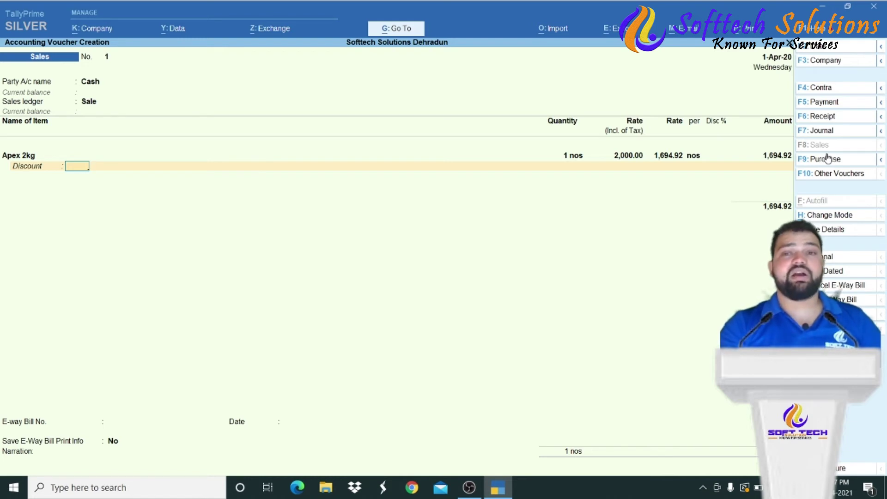
{"action": "key", "text": "F11"}
{"action": "key", "text": "Down"}
{"action": "key", "text": "Down"}
{"action": "key", "text": "Down"}
{"action": "key", "text": "Down"}
{"action": "key", "text": "Down"}
{"action": "key", "text": "Down"}
{"action": "key", "text": "Down"}
{"action": "key", "text": "Down"}
{"action": "key", "text": "Down"}
{"action": "key", "text": "Down"}
{"action": "key", "text": "Down"}
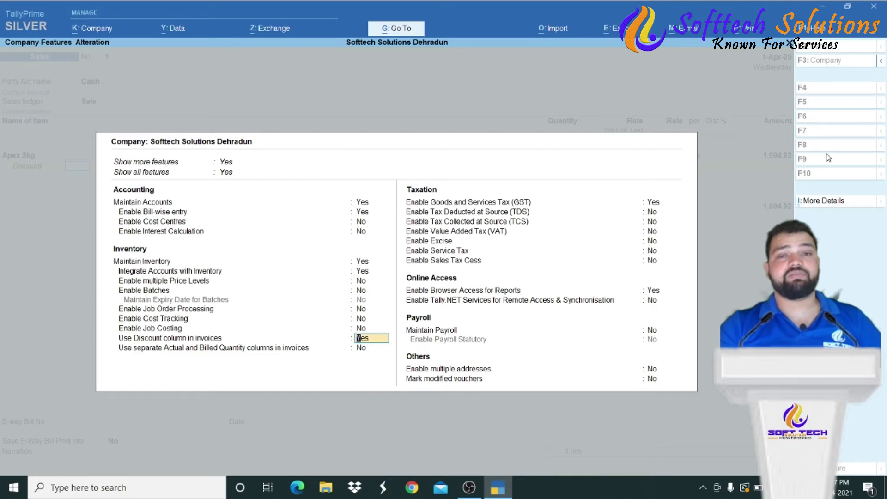
{"action": "key", "text": "Down"}
{"action": "key", "text": "Down"}
{"action": "key", "text": "Return"}
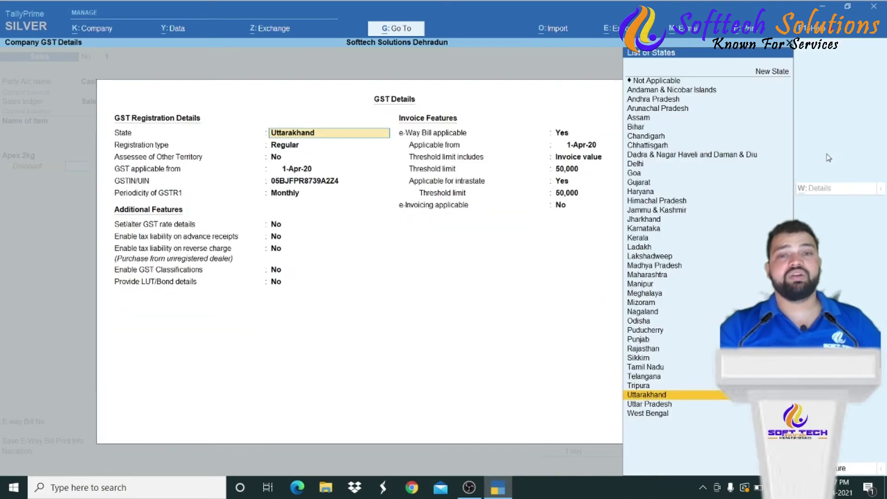
{"action": "key", "text": "Return"}
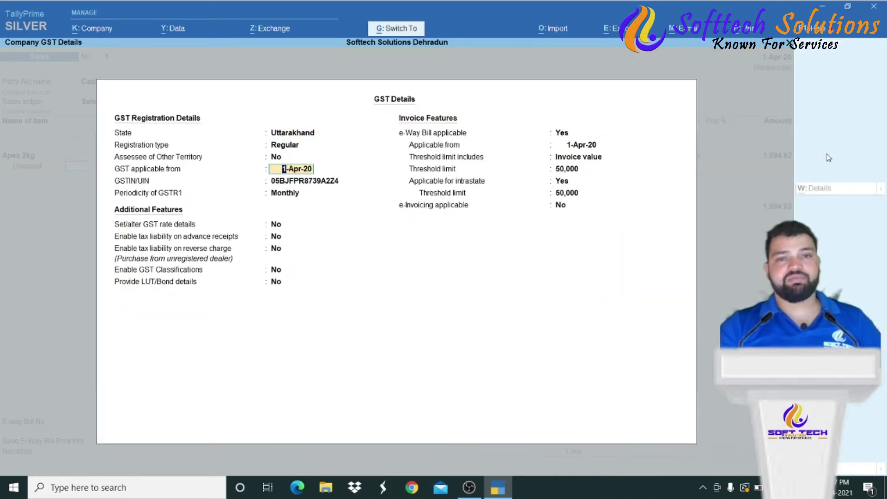
{"action": "key", "text": "ctrl+a"}
{"action": "key", "text": "Escape"}
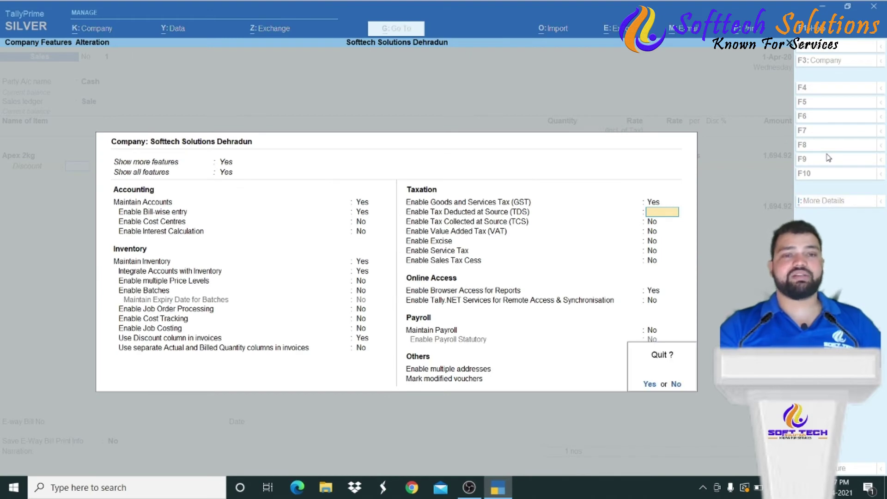
{"action": "key", "text": "y"}
{"action": "key", "text": "F12"}
{"action": "key", "text": "Down"}
{"action": "key", "text": "Down"}
{"action": "key", "text": "Down"}
{"action": "key", "text": "Down"}
{"action": "key", "text": "Down"}
{"action": "key", "text": "Down"}
{"action": "key", "text": "Down"}
{"action": "key", "text": "Down"}
{"action": "key", "text": "Down"}
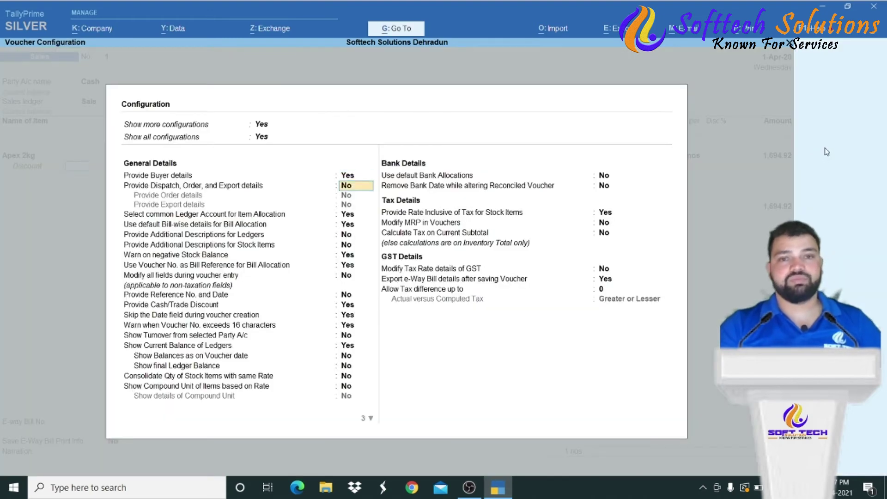
{"action": "key", "text": "Down"}
{"action": "key", "text": "Down"}
{"action": "key", "text": "Down"}
{"action": "key", "text": "Down"}
{"action": "key", "text": "Down"}
{"action": "key", "text": "Down"}
{"action": "key", "text": "Down"}
{"action": "key", "text": "Down"}
{"action": "key", "text": "Down"}
{"action": "key", "text": "Down"}
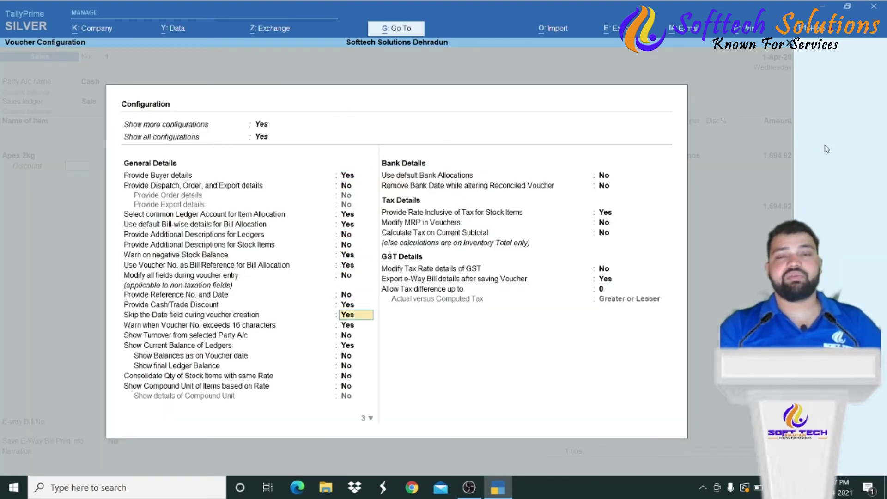
{"action": "key", "text": "Down"}
{"action": "key", "text": "Down"}
{"action": "key", "text": "Down"}
{"action": "key", "text": "Down"}
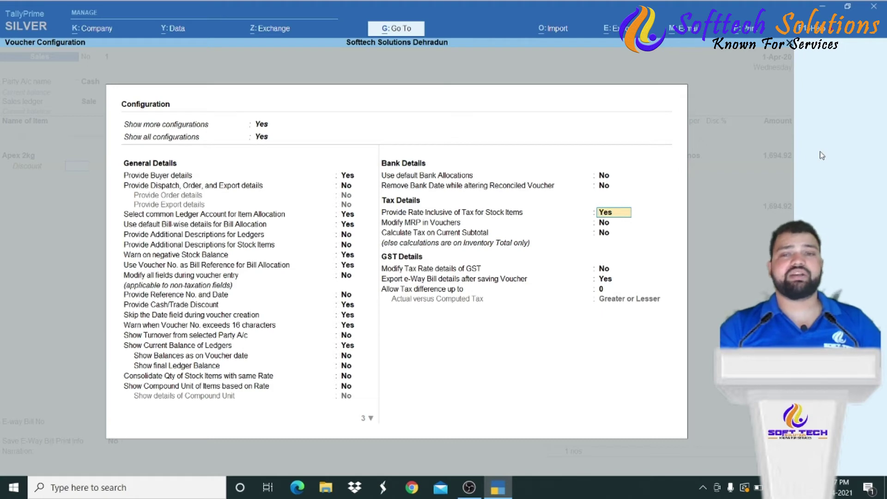
{"action": "key", "text": "Down"}
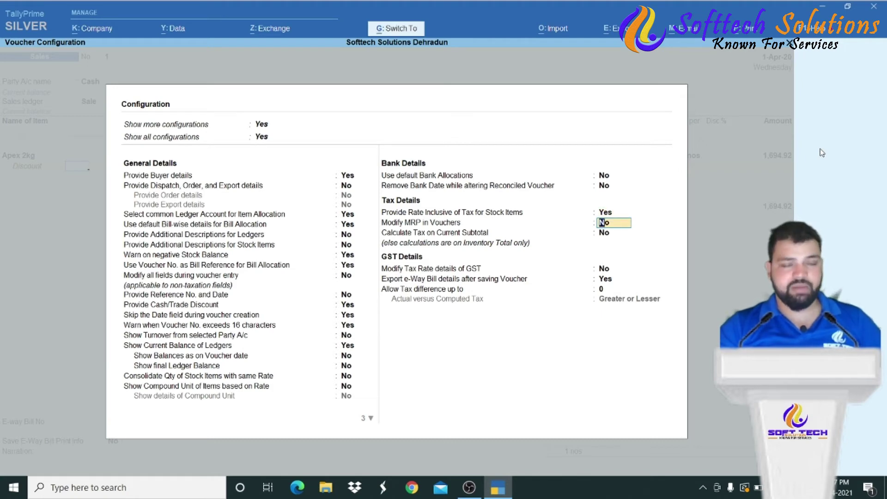
{"action": "key", "text": "ctrl+a"}
{"action": "key", "text": "Return"}
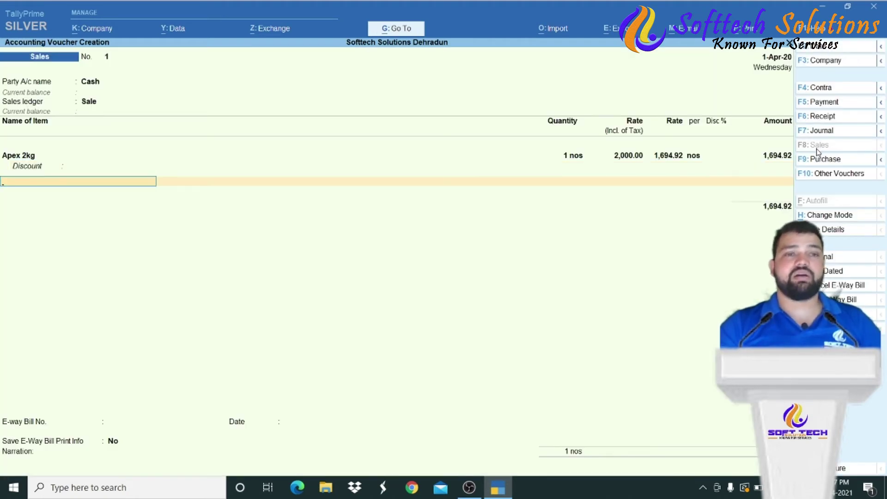
- Create an Sgst ledger under Duties & Taxes with GST tax type State Tax
{"action": "key", "text": "Return"}
{"action": "type", "text": "S"}
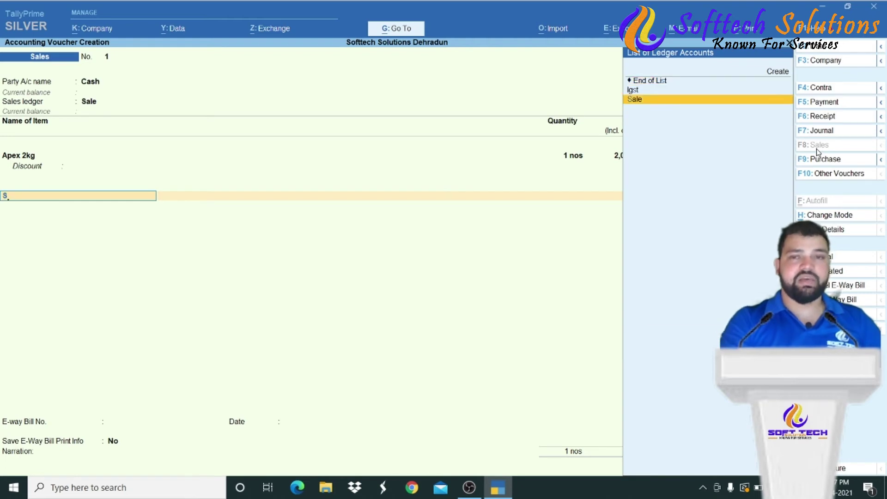
{"action": "key", "text": "BackSpace"}
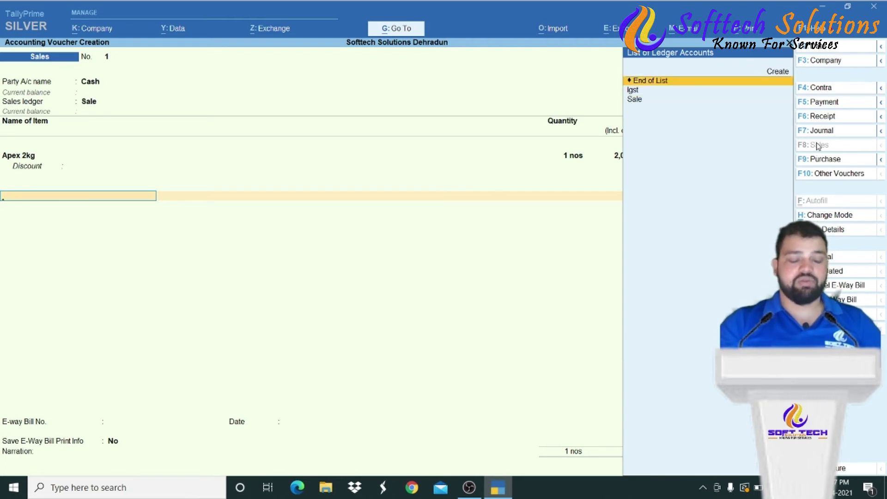
{"action": "key", "text": "alt+c"}
{"action": "type", "text": "Sgst"}
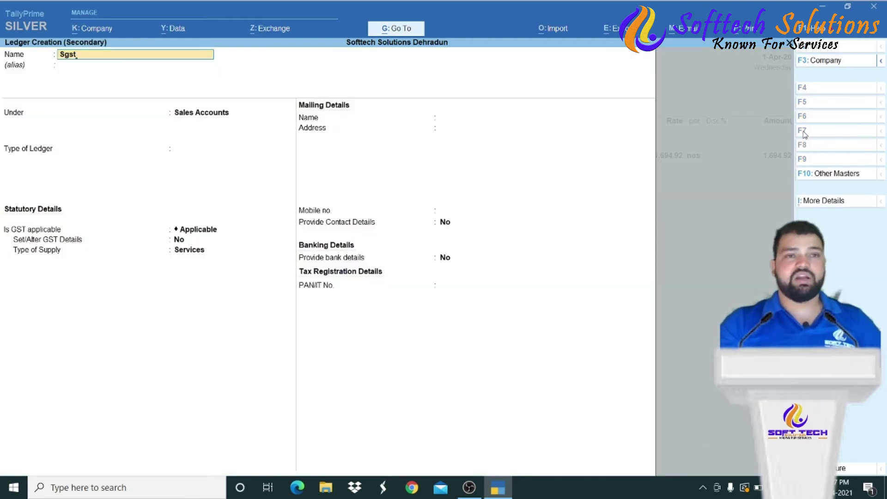
{"action": "key", "text": "Return"}
{"action": "key", "text": "Return"}
{"action": "type", "text": "Du"}
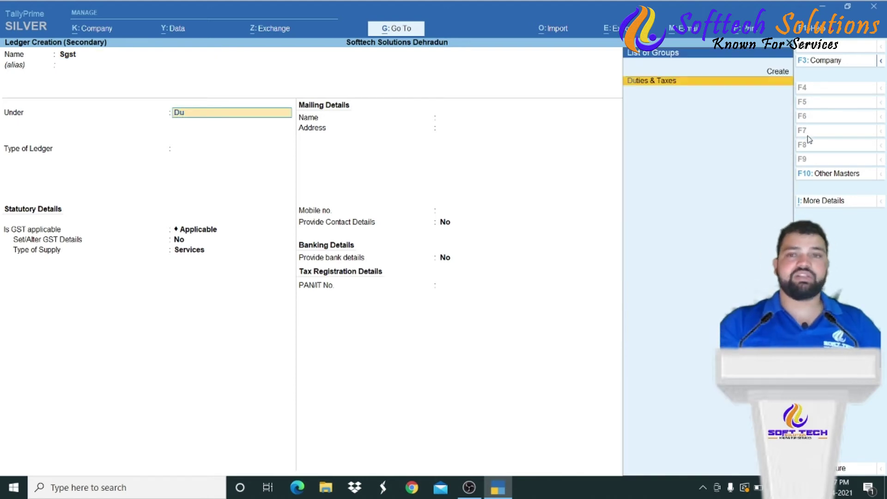
{"action": "key", "text": "Return"}
{"action": "key", "text": "Up"}
{"action": "key", "text": "Return"}
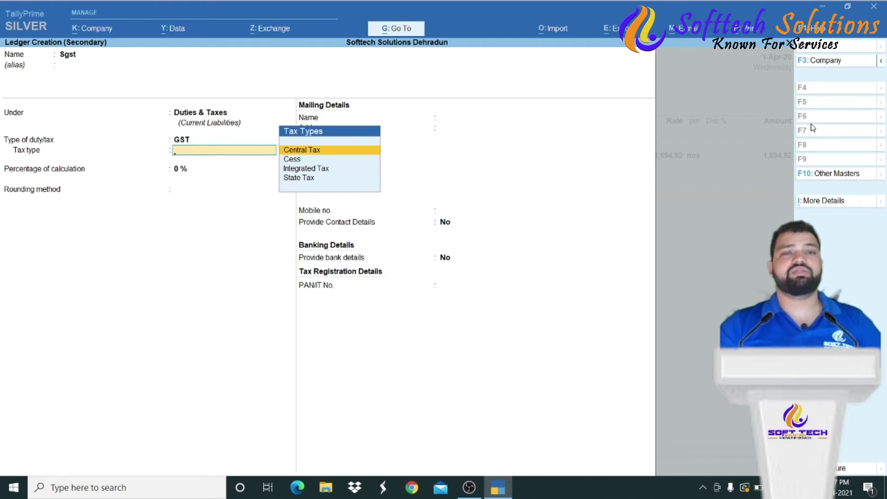
{"action": "key", "text": "Down"}
{"action": "key", "text": "Down"}
{"action": "key", "text": "Down"}
{"action": "key", "text": "Return"}
{"action": "key", "text": "Return"}
{"action": "key", "text": "Return"}
- Create a Cgst ledger with GST tax type Central Tax and pass the e-way bill details
{"action": "key", "text": "Return"}
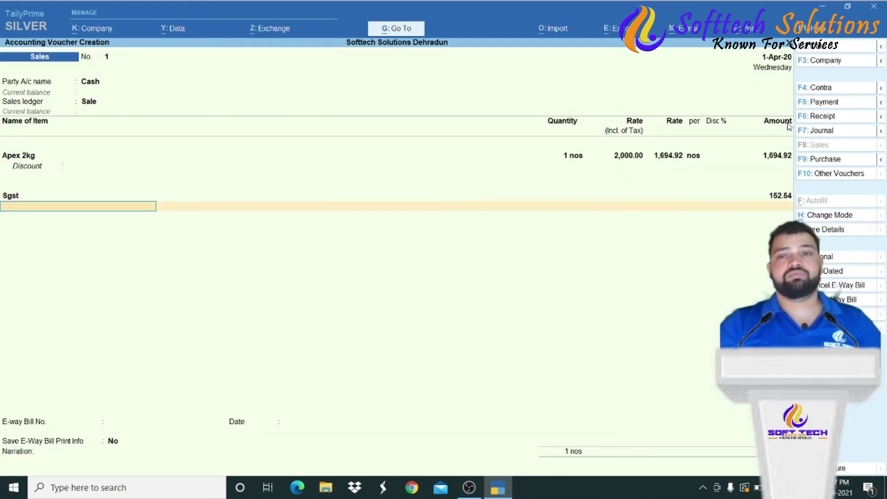
{"action": "key", "text": "alt+c"}
{"action": "type", "text": "C"}
{"action": "key", "text": "Return"}
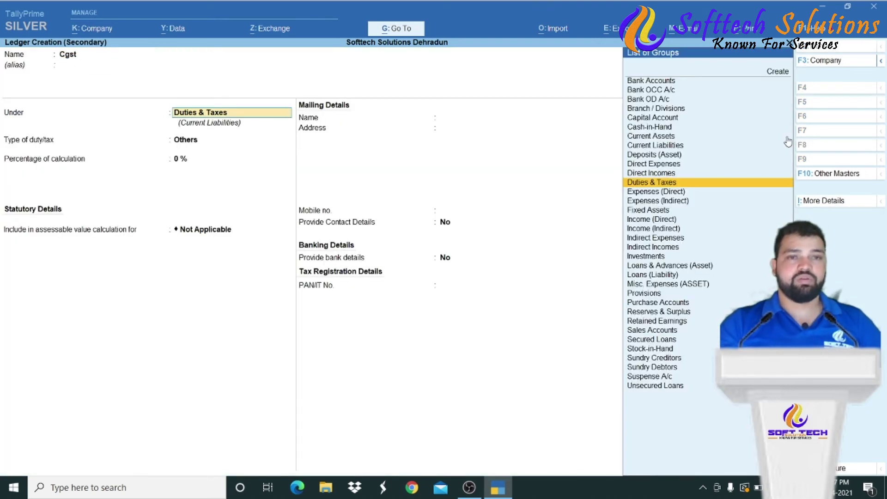
{"action": "key", "text": "Return"}
{"action": "key", "text": "Up"}
{"action": "key", "text": "Return"}
{"action": "key", "text": "Down"}
{"action": "key", "text": "Up"}
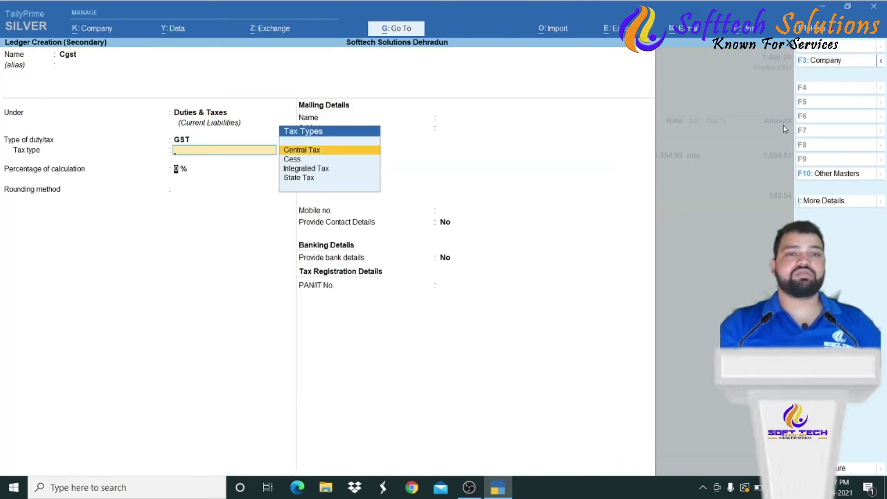
{"action": "key", "text": "Return"}
{"action": "key", "text": "Return"}
{"action": "key", "text": "Return"}
{"action": "key", "text": "Return"}
{"action": "key", "text": "Return"}
{"action": "key", "text": "Return"}
{"action": "key", "text": "Return"}
{"action": "key", "text": "Return"}
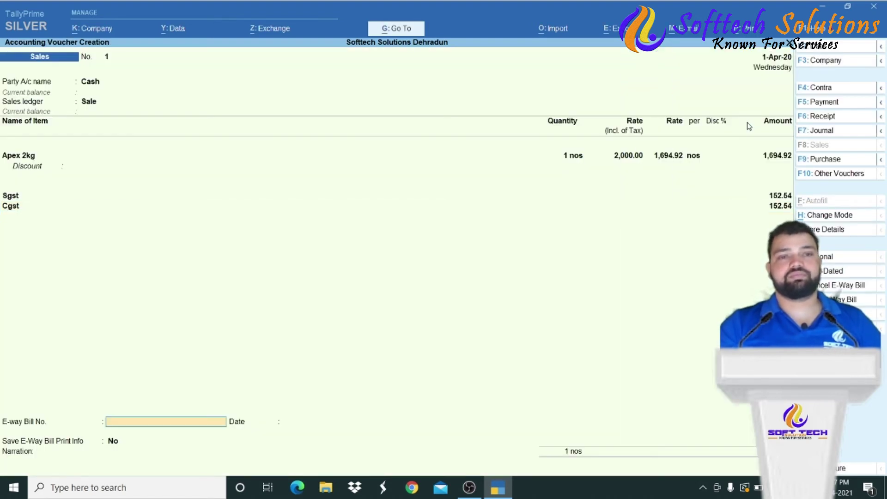
{"action": "key", "text": "Return"}
{"action": "key", "text": "Return"}
{"action": "key", "text": "Return"}
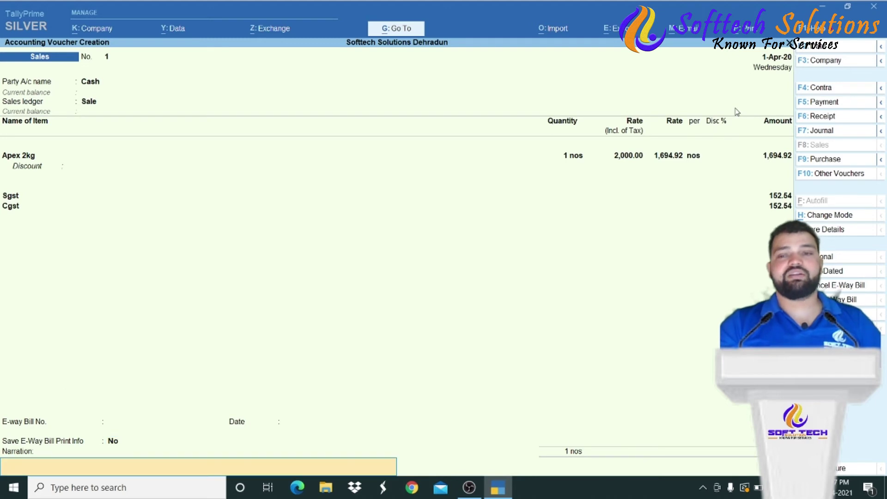
{"action": "key", "text": "Return"}
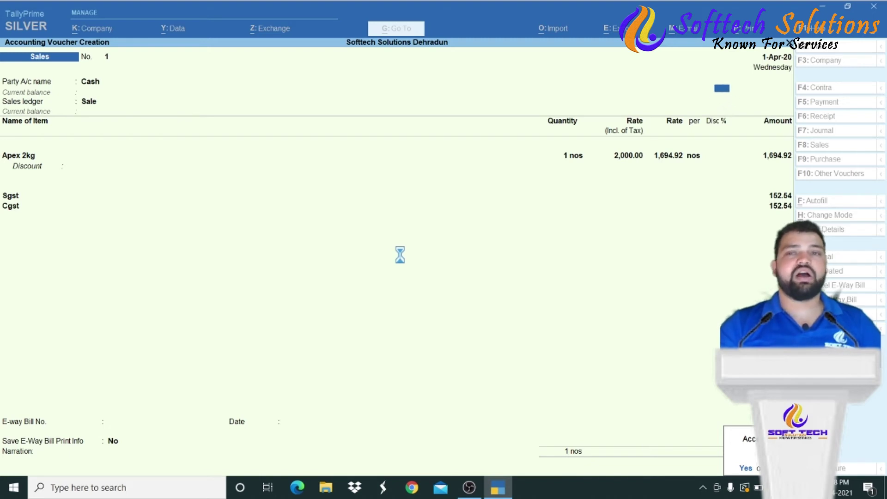
- Save the cash sales voucher, reopen voucher No. 1, and dismiss the resulting error
{"action": "key", "text": "Return"}
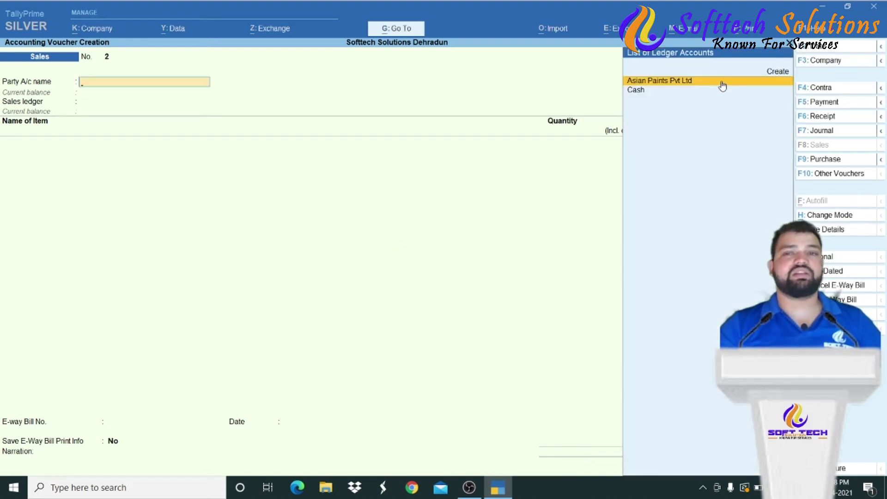
{"action": "key", "text": "Page_Up"}
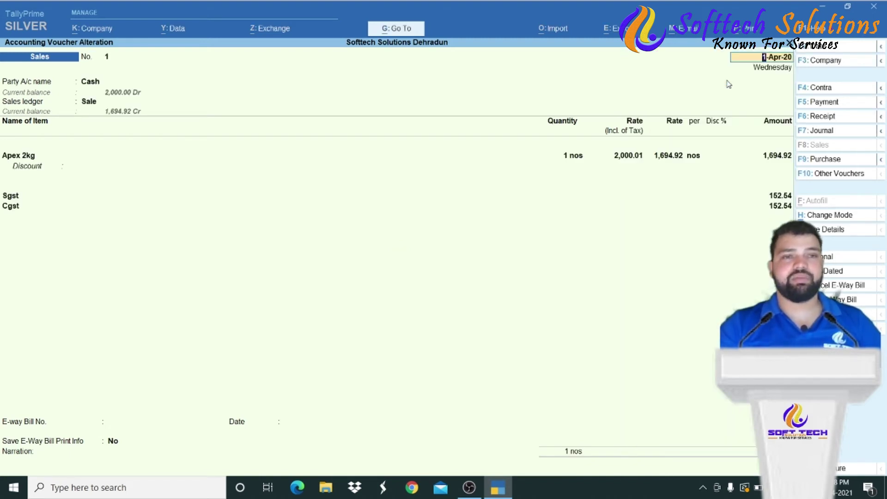
{"action": "key", "text": "alt"}
{"action": "key", "text": "ctrl"}
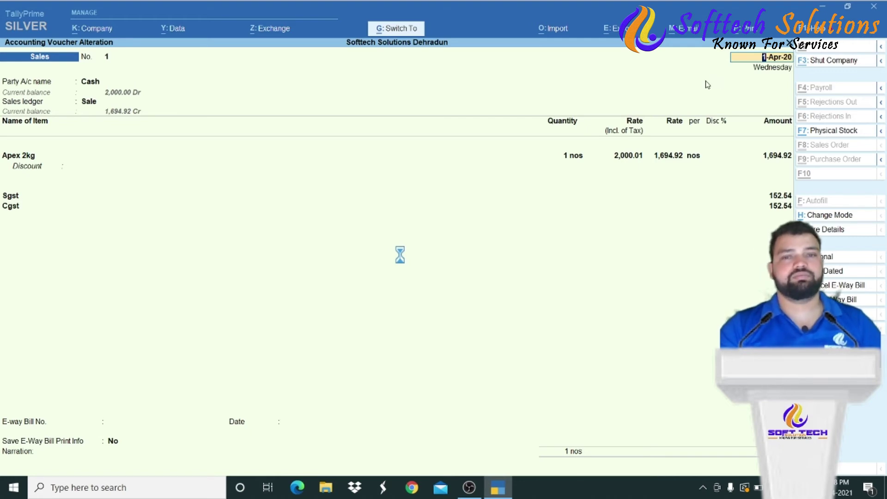
{"action": "key", "text": "Return"}
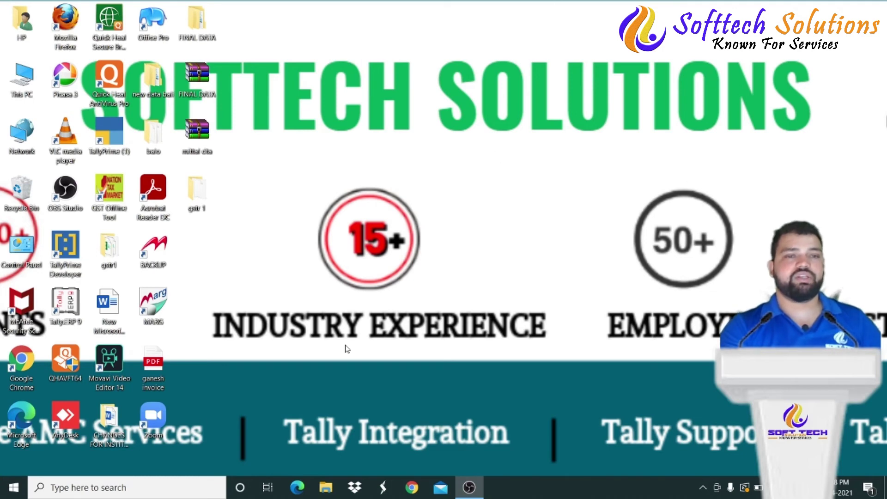
- Relaunch TallyPrime from the TallyPrime (1) desktop shortcut
{"action": "double_click", "coordinate": [105, 129]}
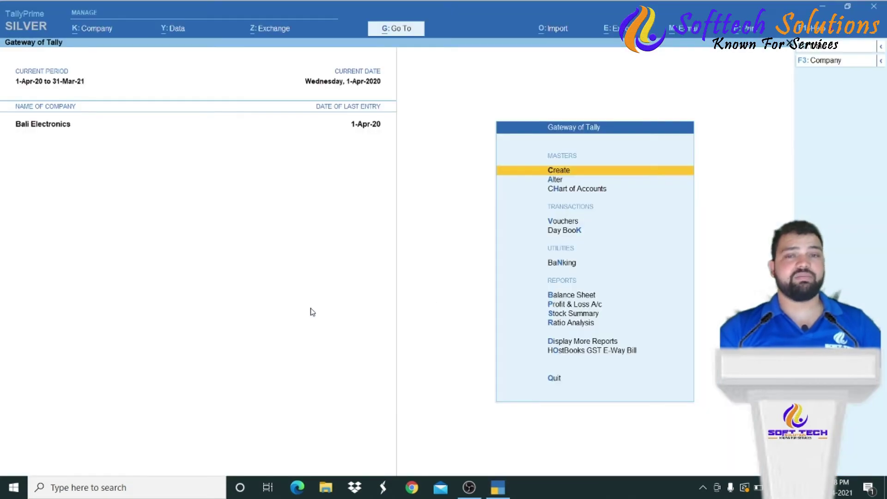
- Shut Bali Electronics and open the company Softtech Solutions Dehradun
{"action": "key", "text": "alt+F3"}
{"action": "key", "text": "Return"}
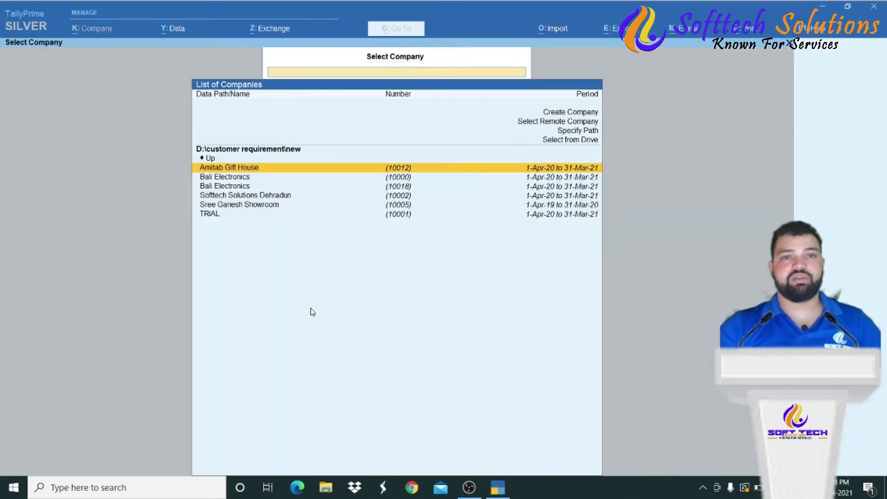
{"action": "key", "text": "Down"}
{"action": "key", "text": "Down"}
{"action": "key", "text": "Down"}
{"action": "key", "text": "Down"}
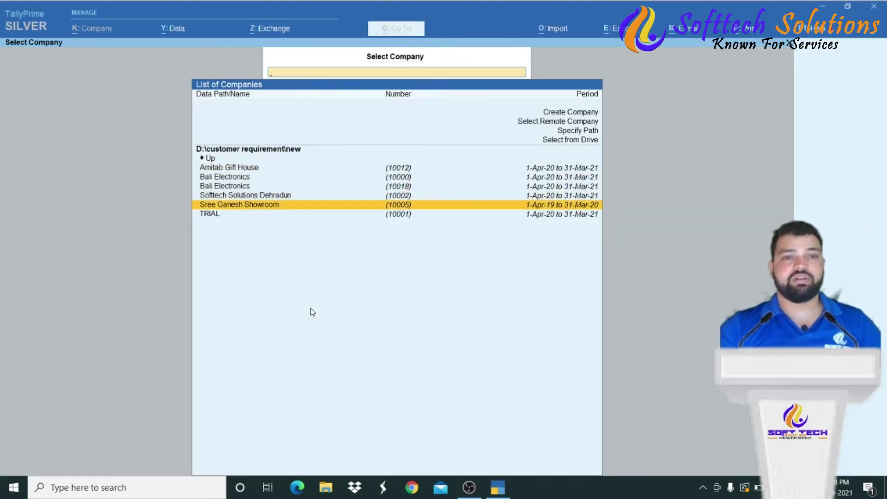
{"action": "key", "text": "Up"}
{"action": "key", "text": "Return"}
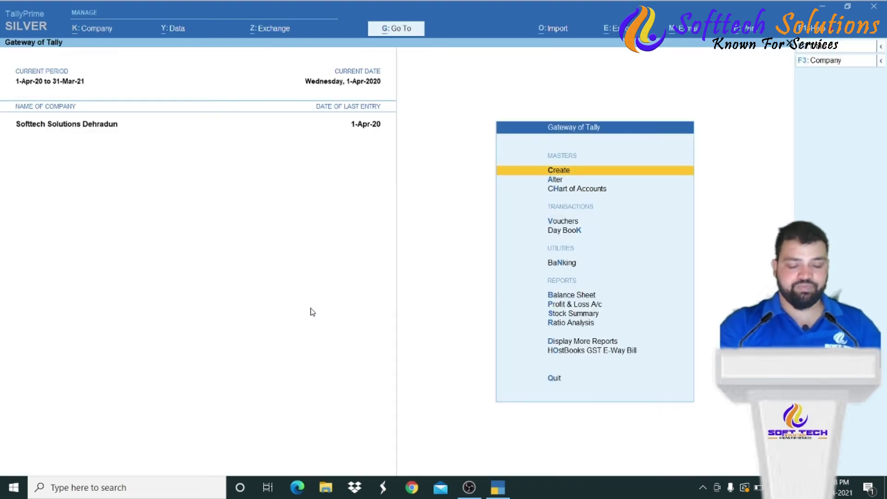
{"action": "key", "text": "F11"}
{"action": "key", "text": "BackSpace"}
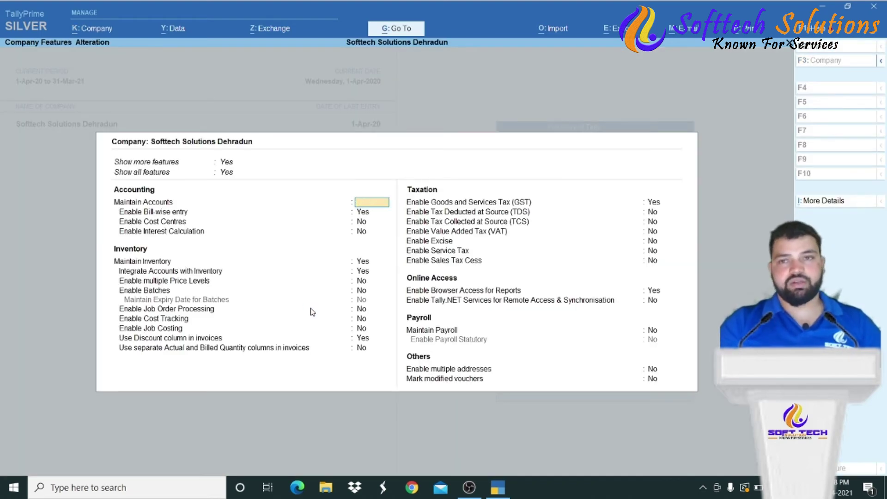
{"action": "key", "text": "Escape"}
{"action": "key", "text": "y"}
- Set the Eway bill local TDL's Load option to No
{"action": "key", "text": "F1"}
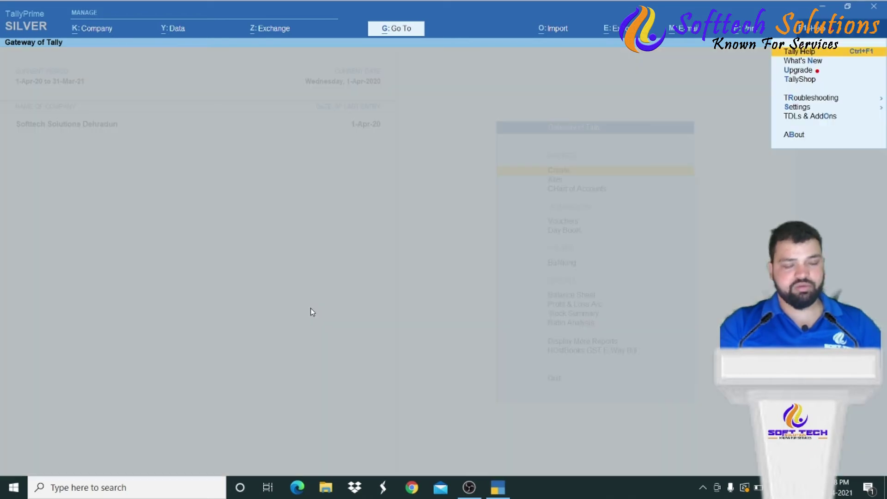
{"action": "key", "text": "Down"}
{"action": "key", "text": "Down"}
{"action": "key", "text": "Down"}
{"action": "key", "text": "Down"}
{"action": "key", "text": "Down"}
{"action": "key", "text": "Down"}
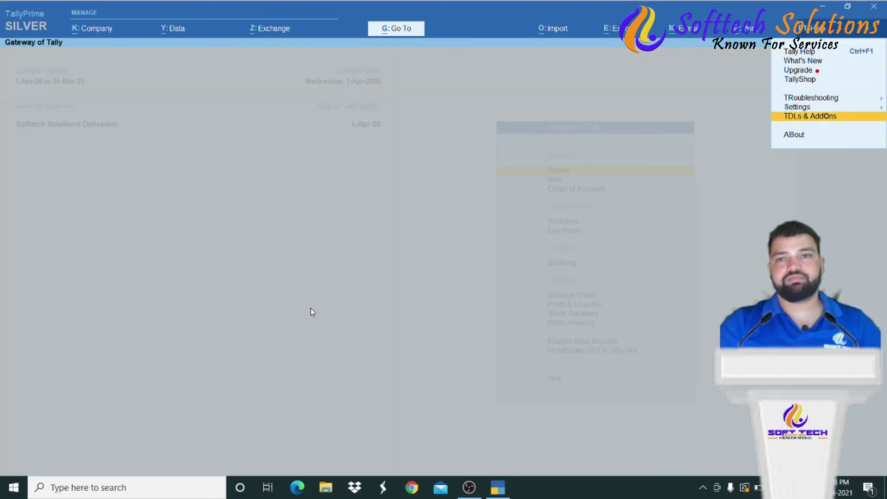
{"action": "key", "text": "Return"}
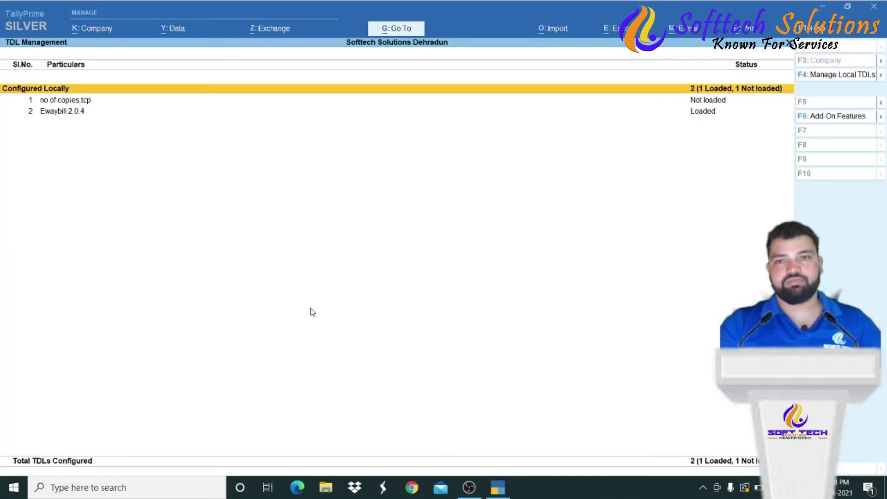
{"action": "key", "text": "F4"}
{"action": "key", "text": "Return"}
{"action": "key", "text": "Return"}
{"action": "key", "text": "Return"}
{"action": "type", "text": "n"}
{"action": "key", "text": "Return"}
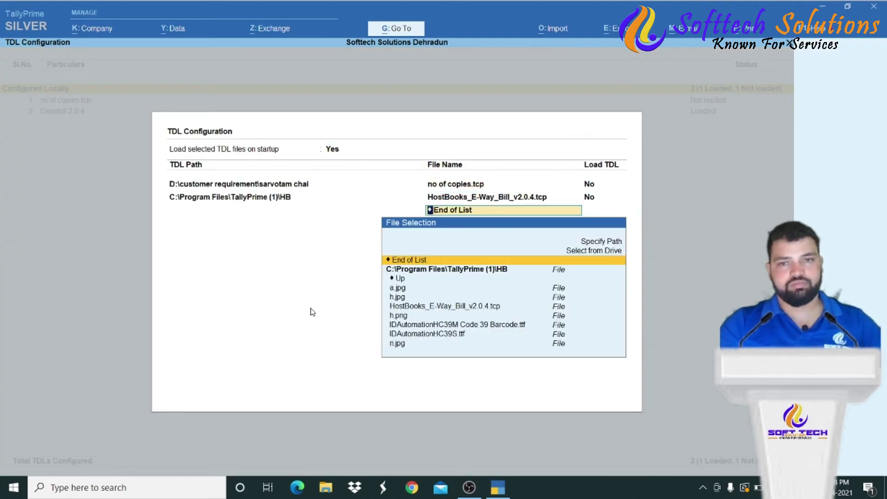
{"action": "key", "text": "Return"}
{"action": "key", "text": "Escape"}
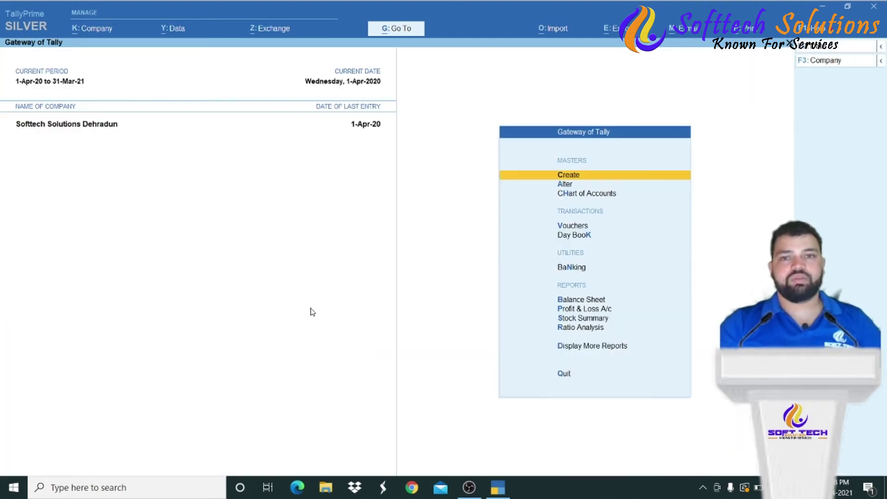
- Open the Cash sales voucher from Day Book, dismiss the TDL error, and relaunch TallyPrime
{"action": "key", "text": "Down"}
{"action": "key", "text": "Down"}
{"action": "key", "text": "Down"}
{"action": "key", "text": "Down"}
{"action": "key", "text": "Return"}
{"action": "key", "text": "Up"}
{"action": "key", "text": "Return"}
{"action": "key", "text": "ctrl"}
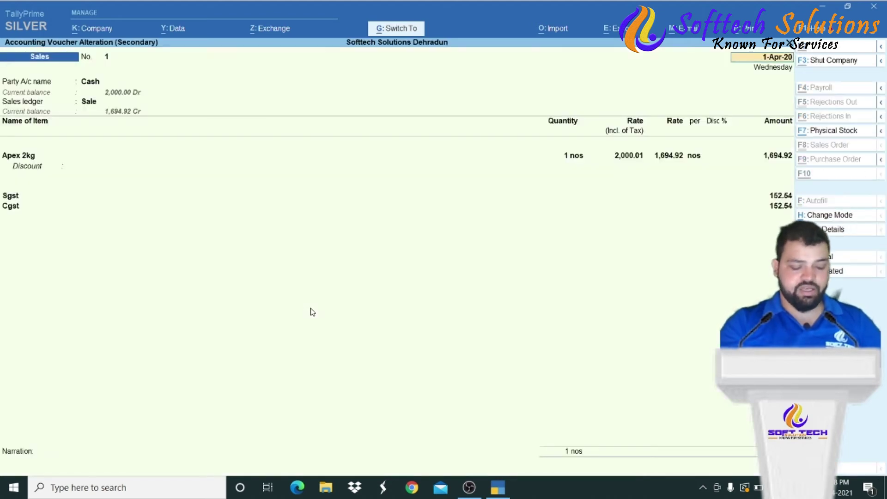
{"action": "key", "text": "ctrl+i"}
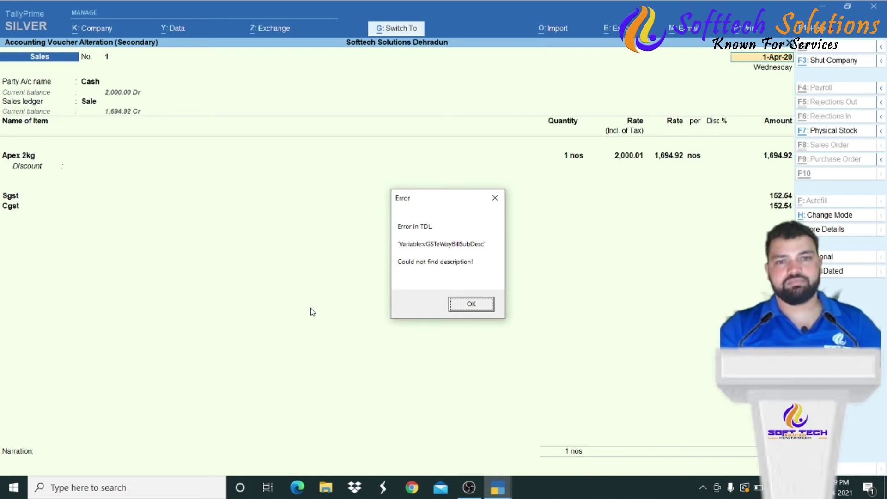
{"action": "key", "text": "Return"}
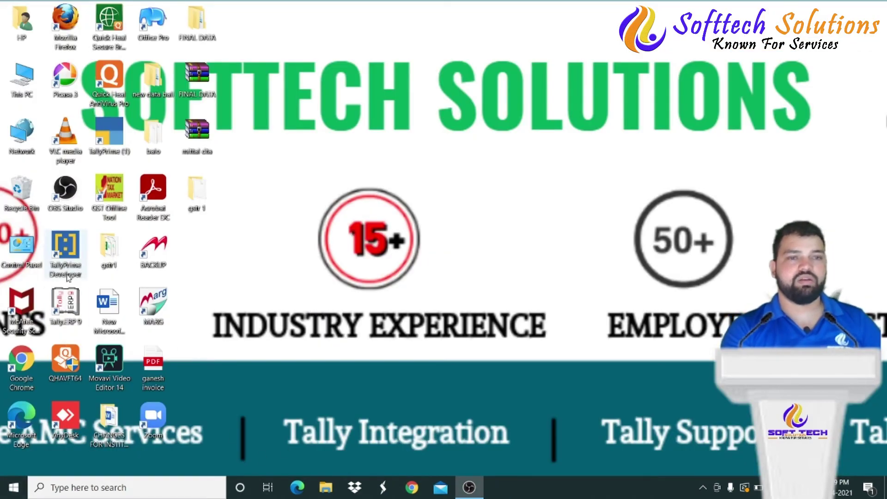
{"action": "double_click", "coordinate": [101, 131]}
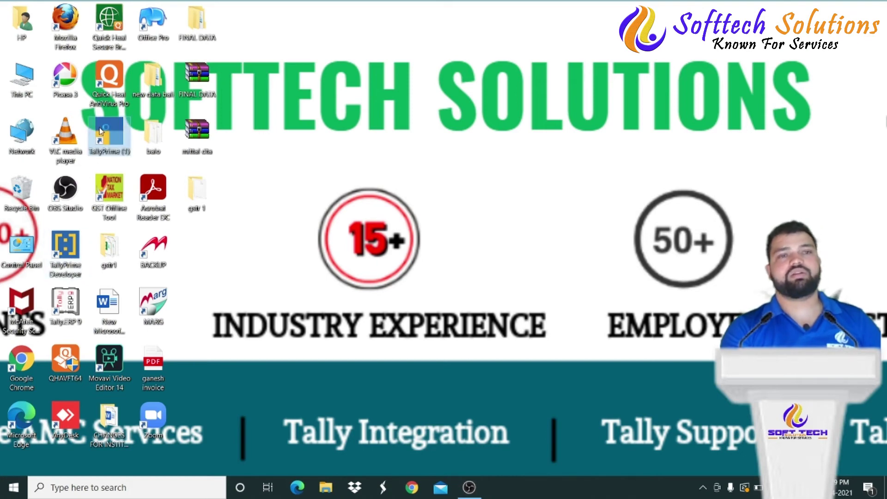
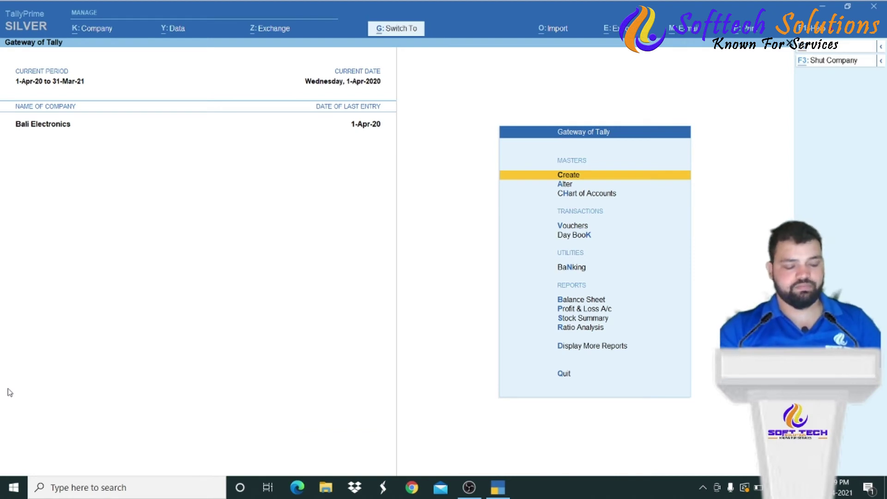
- Shut Bali Electronics and load the company Softtech Solutions Dehradun
{"action": "key", "text": "ctrl+F3"}
{"action": "key", "text": "Return"}
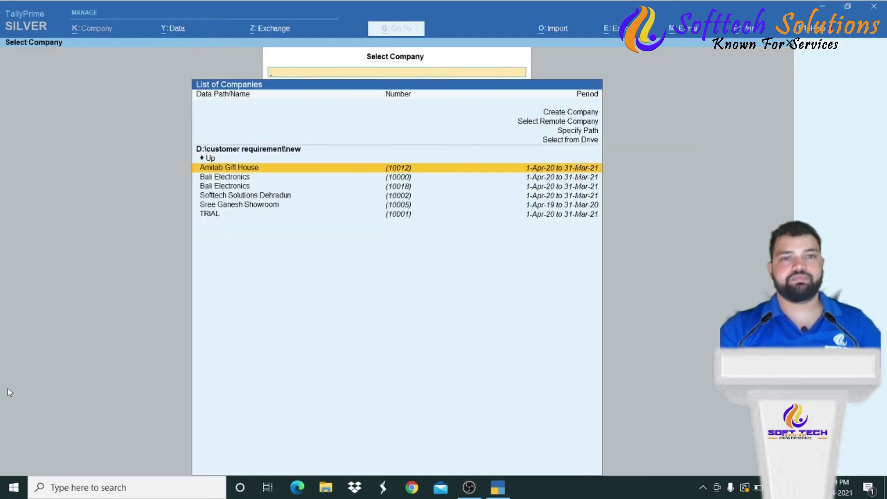
{"action": "key", "text": "Down"}
{"action": "key", "text": "Down"}
{"action": "key", "text": "Down"}
{"action": "key", "text": "Down"}
{"action": "key", "text": "Up"}
{"action": "key", "text": "Return"}
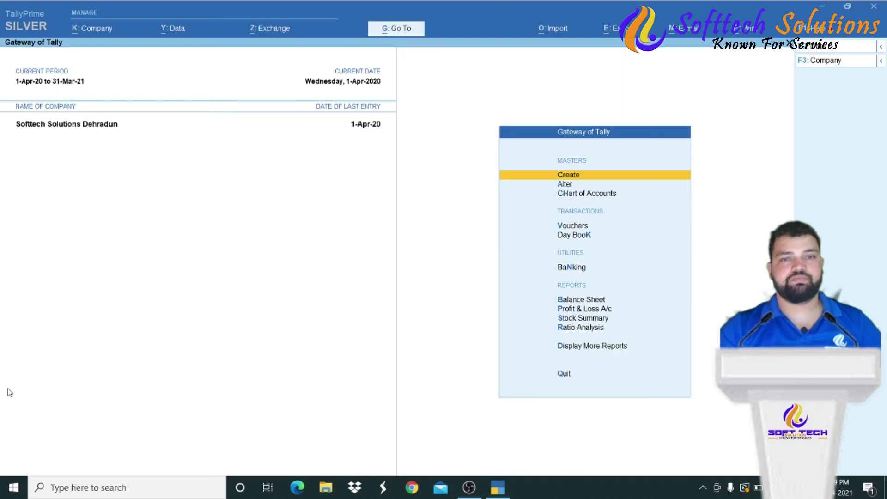
- Open the Cash sales voucher from the Day Book for alteration
{"action": "key", "text": "Down"}
{"action": "key", "text": "Down"}
{"action": "key", "text": "Down"}
{"action": "key", "text": "Down"}
{"action": "key", "text": "Return"}
{"action": "key", "text": "Down"}
{"action": "key", "text": "Up"}
{"action": "key", "text": "Return"}
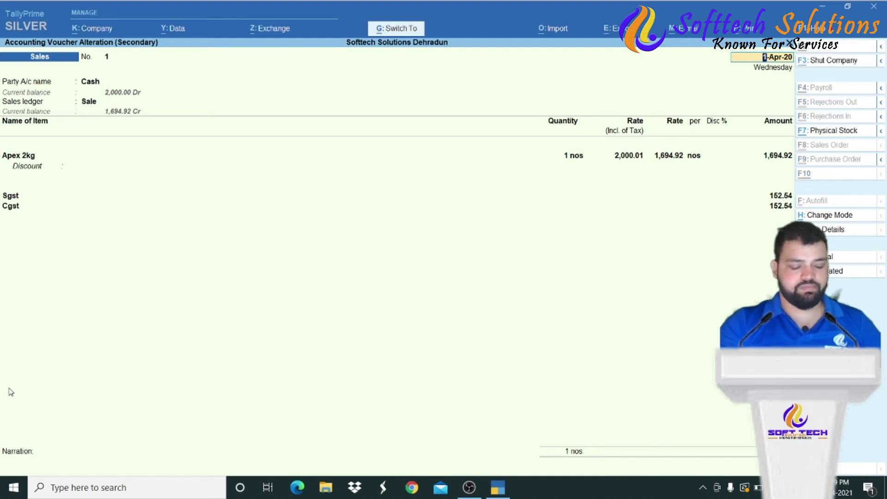
- Generate a full-window Tax Invoice preview of the ₹2,000 Cash sales voucher
{"action": "key", "text": "alt+p"}
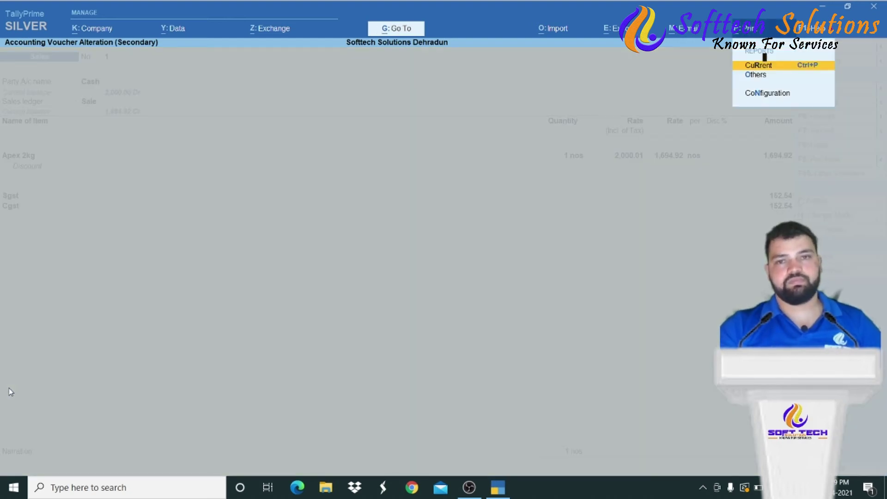
{"action": "key", "text": "Return"}
{"action": "key", "text": "Left"}
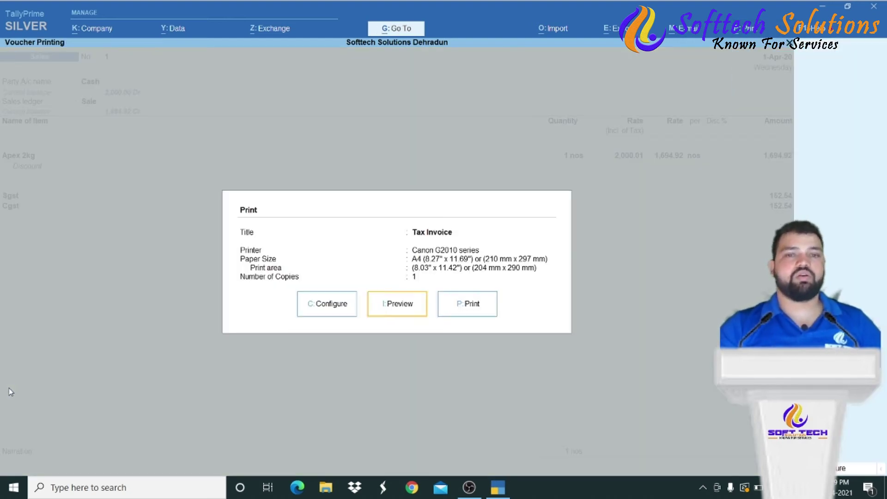
{"action": "key", "text": "Return"}
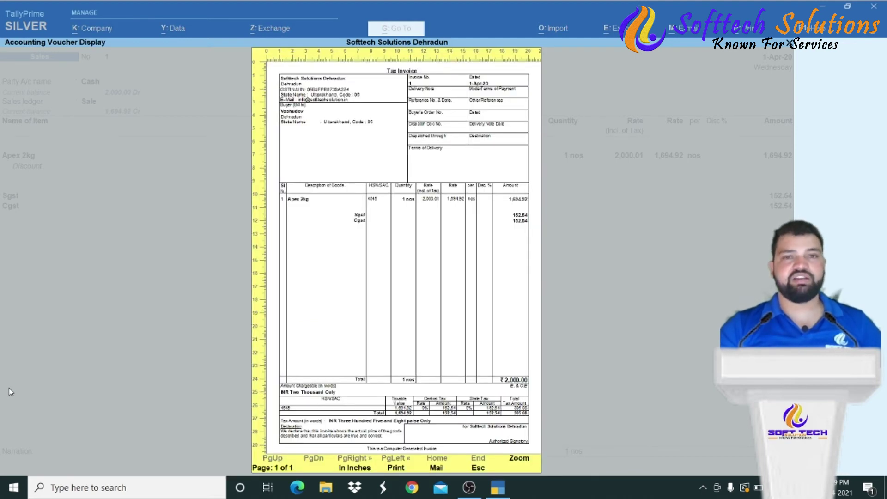
{"action": "key", "text": "Return"}
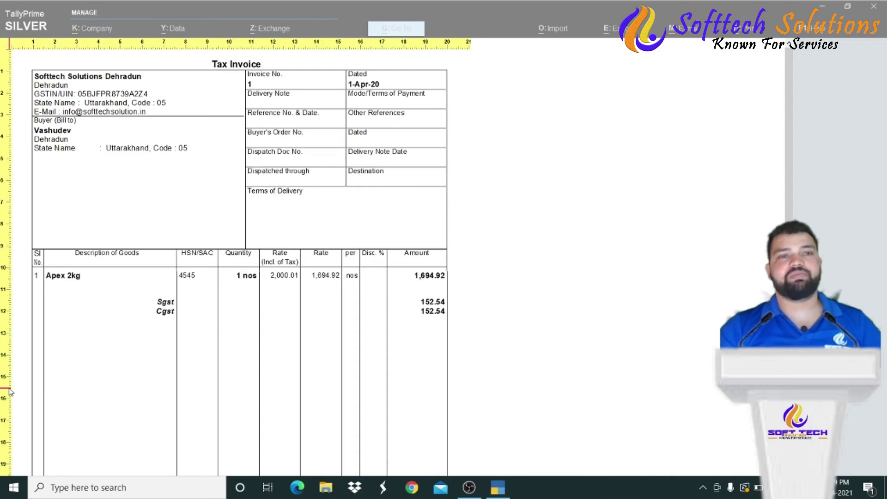
- Review the invoice totals, tax summary and footer, then close the preview back to the voucher
{"action": "key", "text": "Down"}
{"action": "key", "text": "Up"}
{"action": "key", "text": "Down"}
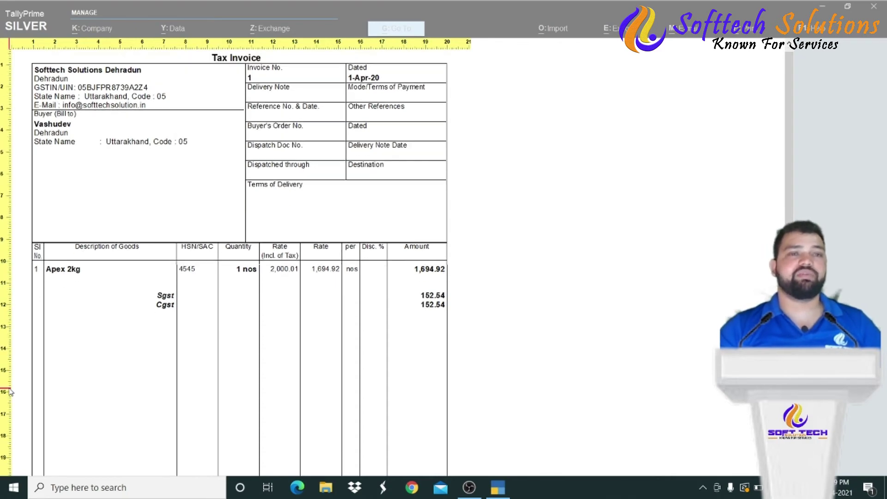
{"action": "key", "text": "Down"}
{"action": "key", "text": "Down"}
{"action": "key", "text": "Down"}
{"action": "key", "text": "Down"}
{"action": "key", "text": "Down"}
{"action": "key", "text": "Down"}
{"action": "key", "text": "Down"}
{"action": "key", "text": "Down"}
{"action": "key", "text": "Down"}
{"action": "key", "text": "Down"}
{"action": "key", "text": "Down"}
{"action": "key", "text": "Down"}
{"action": "key", "text": "Down"}
{"action": "key", "text": "Down"}
{"action": "key", "text": "Down"}
{"action": "key", "text": "Down"}
{"action": "key", "text": "Down"}
{"action": "key", "text": "Down"}
{"action": "key", "text": "Down"}
{"action": "key", "text": "Down"}
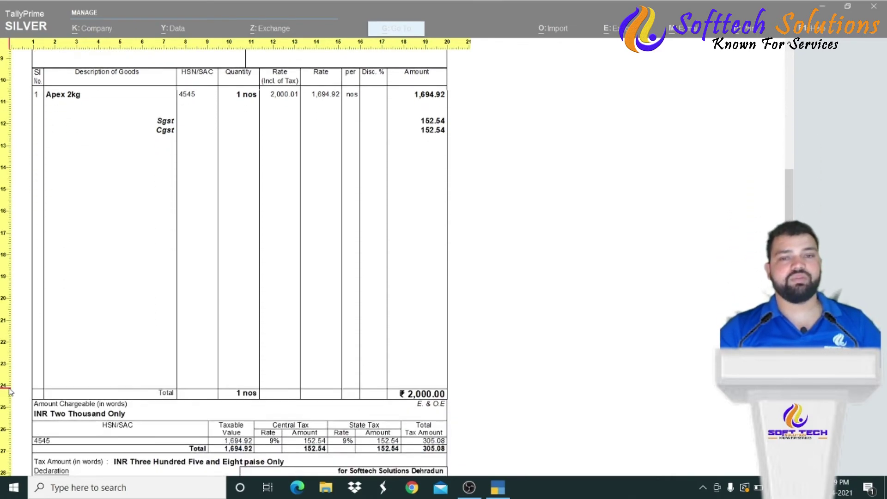
{"action": "key", "text": "Down"}
{"action": "key", "text": "Down"}
{"action": "key", "text": "Down"}
{"action": "key", "text": "Down"}
{"action": "key", "text": "Down"}
{"action": "key", "text": "Down"}
{"action": "key", "text": "Down"}
{"action": "key", "text": "Down"}
{"action": "key", "text": "Up"}
{"action": "key", "text": "Up"}
{"action": "key", "text": "Up"}
{"action": "key", "text": "Up"}
{"action": "key", "text": "Up"}
{"action": "key", "text": "Up"}
{"action": "key", "text": "Up"}
{"action": "key", "text": "Up"}
{"action": "key", "text": "Up"}
{"action": "key", "text": "Up"}
{"action": "key", "text": "Up"}
{"action": "key", "text": "Up"}
{"action": "key", "text": "Up"}
{"action": "key", "text": "Up"}
{"action": "key", "text": "Up"}
{"action": "key", "text": "Up"}
{"action": "key", "text": "Up"}
{"action": "key", "text": "Up"}
{"action": "key", "text": "Up"}
{"action": "key", "text": "Up"}
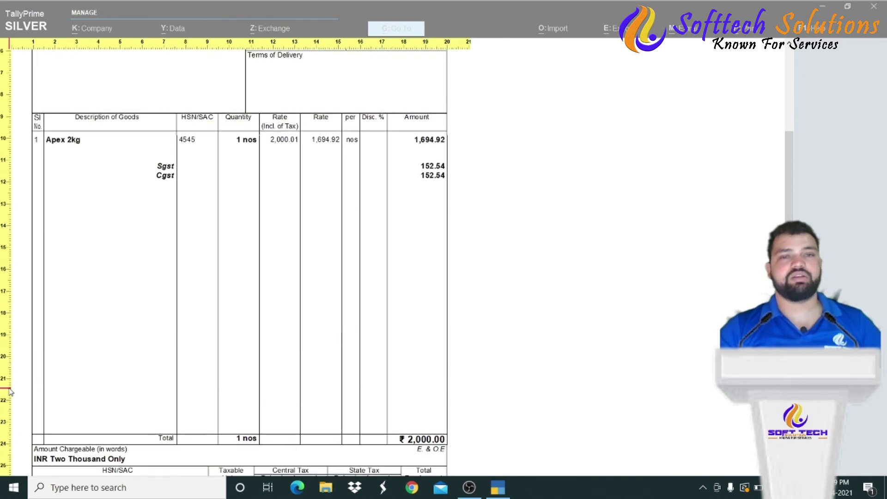
{"action": "key", "text": "z"}
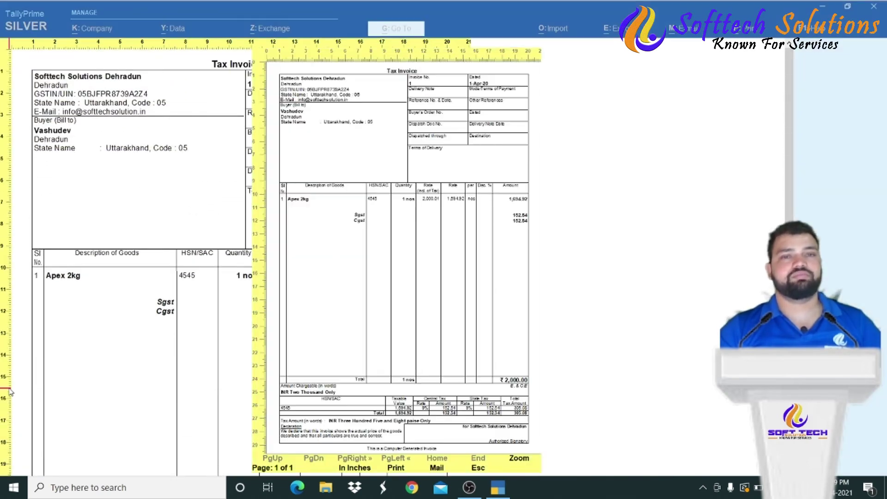
{"action": "key", "text": "Escape"}
{"action": "key", "text": "Escape"}
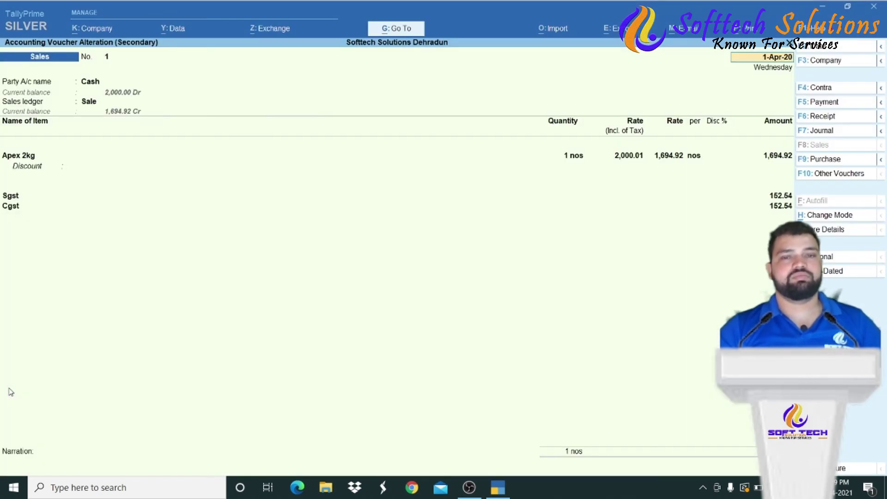
- Return to the Day Book and reopen the Cash sales voucher
{"action": "key", "text": "Escape"}
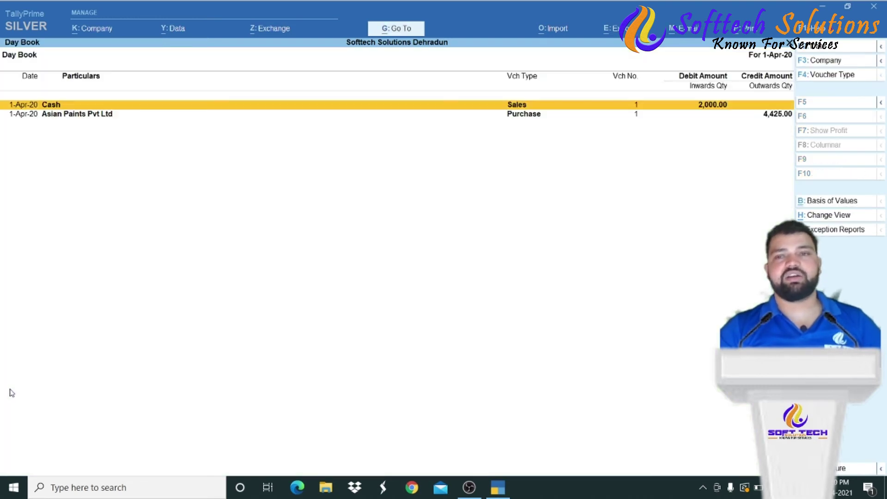
{"action": "key", "text": "Escape"}
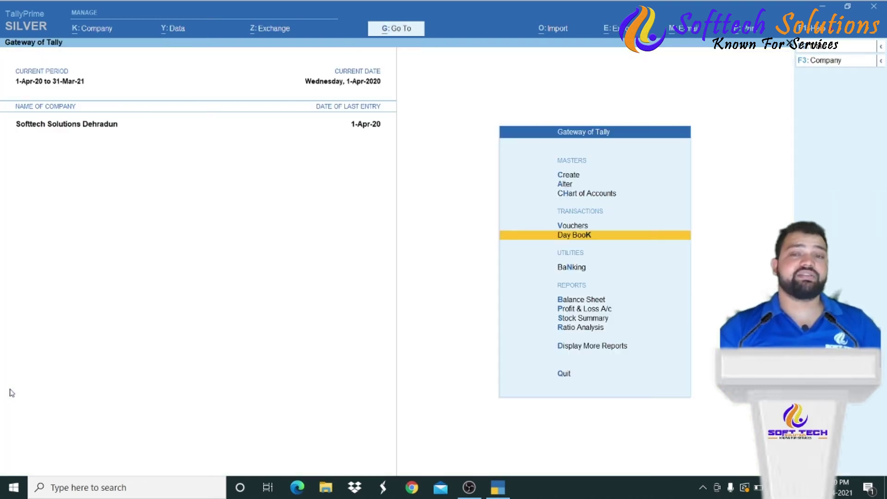
{"action": "key", "text": "Up"}
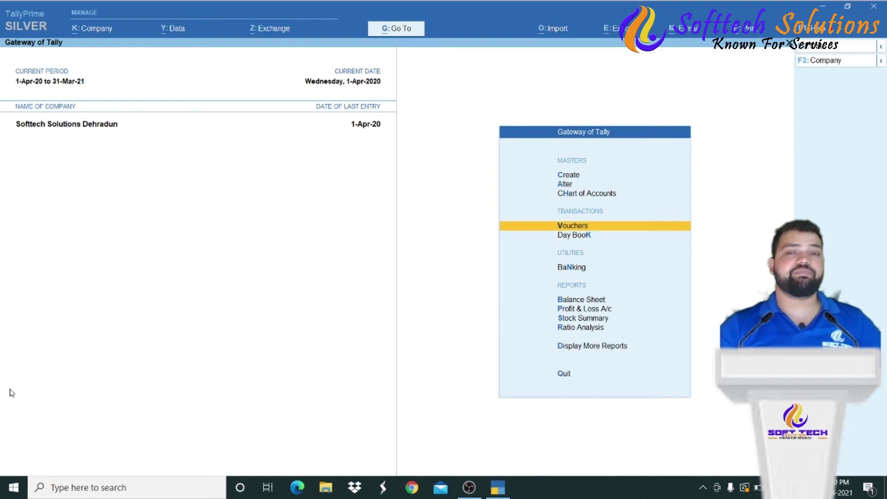
{"action": "key", "text": "Down"}
{"action": "key", "text": "Return"}
{"action": "key", "text": "Down"}
{"action": "key", "text": "Up"}
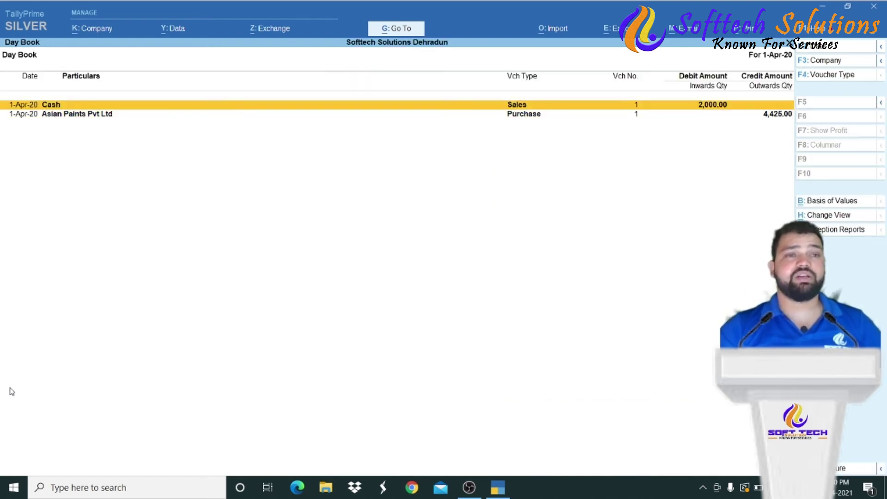
{"action": "key", "text": "Return"}
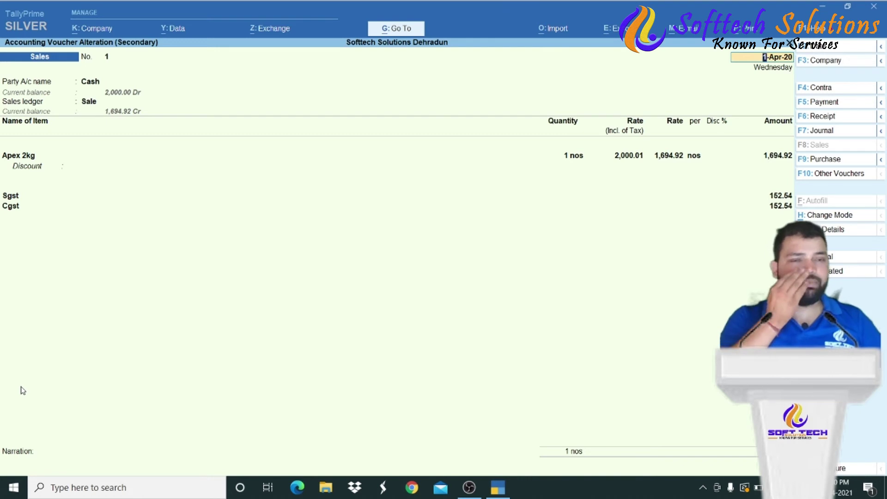
- Bring up the invoice print configuration settings for the Cash sales voucher
{"action": "key", "text": "alt+p"}
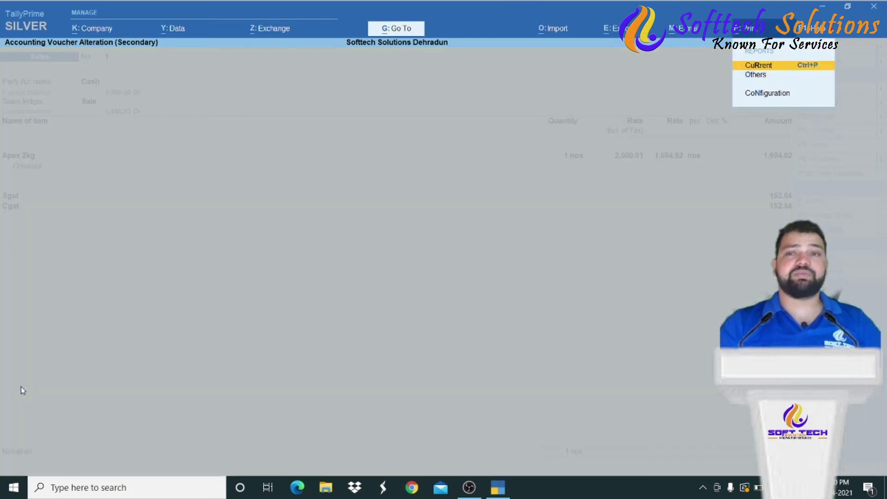
{"action": "key", "text": "Return"}
{"action": "key", "text": "Left"}
{"action": "key", "text": "Left"}
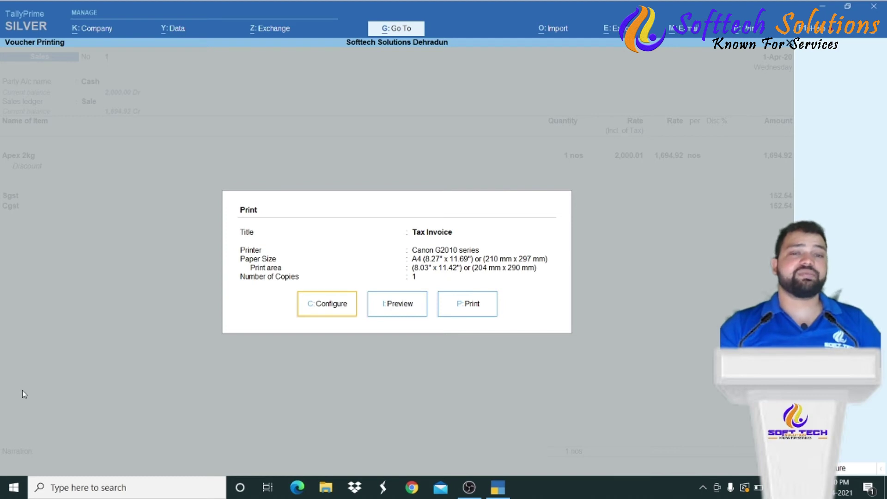
{"action": "key", "text": "c"}
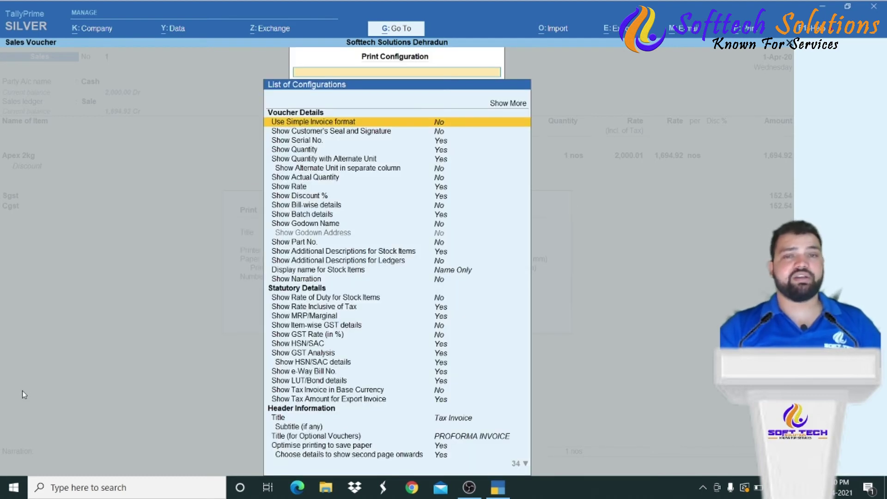
{"action": "key", "text": "Up"}
{"action": "key", "text": "Return"}
- Review the jurisdiction, party, printer and invoice width/height settings, then close everything unchanged
{"action": "key", "text": "Down"}
{"action": "key", "text": "Down"}
{"action": "key", "text": "Down"}
{"action": "key", "text": "Down"}
{"action": "key", "text": "Down"}
{"action": "key", "text": "Down"}
{"action": "key", "text": "Down"}
{"action": "key", "text": "Down"}
{"action": "key", "text": "Down"}
{"action": "key", "text": "Down"}
{"action": "key", "text": "Down"}
{"action": "key", "text": "Down"}
{"action": "key", "text": "Down"}
{"action": "key", "text": "Down"}
{"action": "key", "text": "Down"}
{"action": "key", "text": "Down"}
{"action": "key", "text": "Down"}
{"action": "key", "text": "Down"}
{"action": "key", "text": "Down"}
{"action": "key", "text": "Down"}
{"action": "key", "text": "Down"}
{"action": "key", "text": "Down"}
{"action": "key", "text": "Down"}
{"action": "key", "text": "Down"}
{"action": "key", "text": "Down"}
{"action": "key", "text": "Down"}
{"action": "key", "text": "Down"}
{"action": "key", "text": "Down"}
{"action": "key", "text": "Down"}
{"action": "key", "text": "Down"}
{"action": "key", "text": "Down"}
{"action": "key", "text": "Down"}
{"action": "key", "text": "Down"}
{"action": "key", "text": "Down"}
{"action": "key", "text": "Down"}
{"action": "key", "text": "Down"}
{"action": "key", "text": "Down"}
{"action": "key", "text": "Down"}
{"action": "key", "text": "Down"}
{"action": "key", "text": "Down"}
{"action": "key", "text": "Down"}
{"action": "key", "text": "Down"}
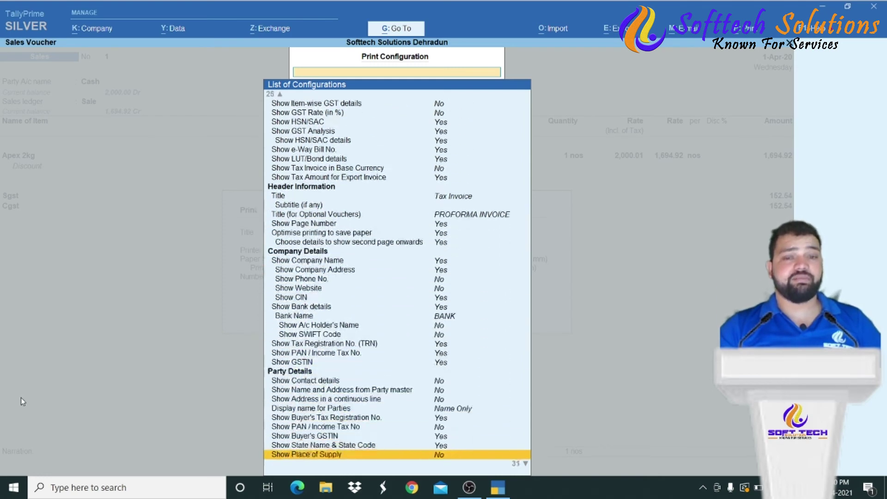
{"action": "key", "text": "Up"}
{"action": "key", "text": "Up"}
{"action": "key", "text": "Down"}
{"action": "key", "text": "Down"}
{"action": "key", "text": "Down"}
{"action": "key", "text": "Down"}
{"action": "key", "text": "Down"}
{"action": "key", "text": "Down"}
{"action": "key", "text": "Down"}
{"action": "key", "text": "Down"}
{"action": "key", "text": "Down"}
{"action": "key", "text": "Down"}
{"action": "key", "text": "Down"}
{"action": "key", "text": "Down"}
{"action": "key", "text": "Down"}
{"action": "key", "text": "Down"}
{"action": "key", "text": "Down"}
{"action": "key", "text": "Down"}
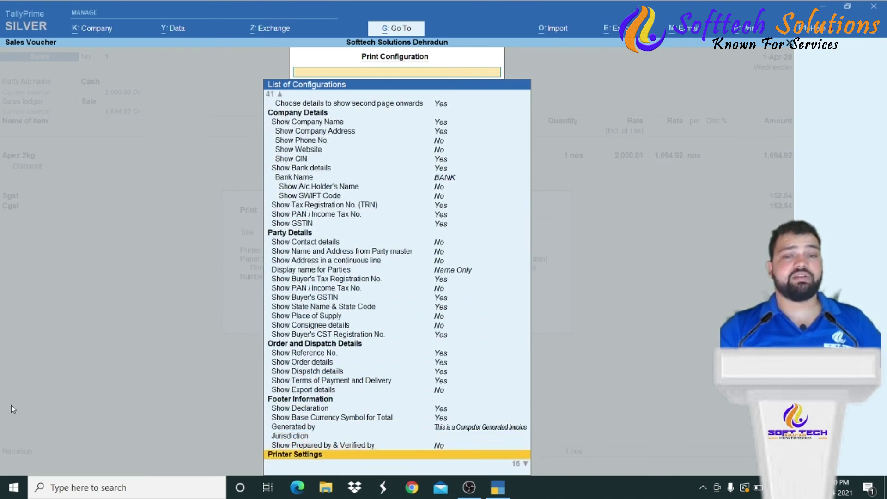
{"action": "key", "text": "Up"}
{"action": "key", "text": "Up"}
{"action": "key", "text": "Up"}
{"action": "key", "text": "Up"}
{"action": "key", "text": "Up"}
{"action": "key", "text": "Up"}
{"action": "key", "text": "Up"}
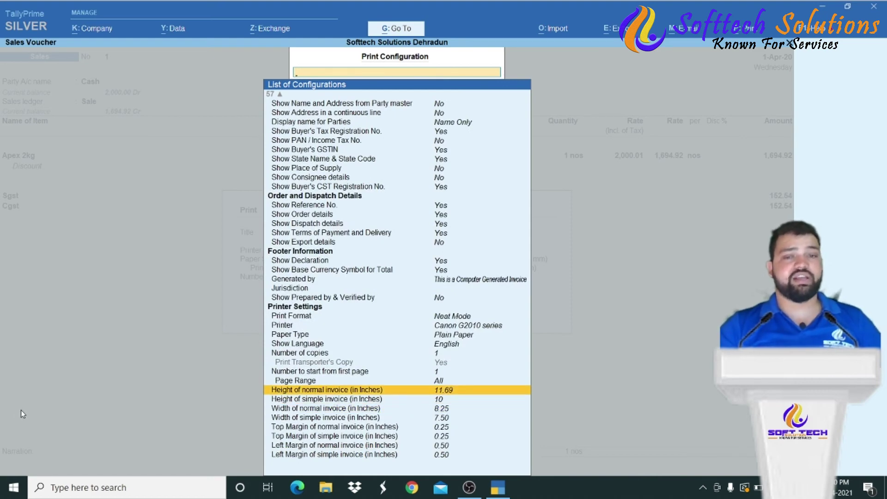
{"action": "key", "text": "Down"}
{"action": "key", "text": "Down"}
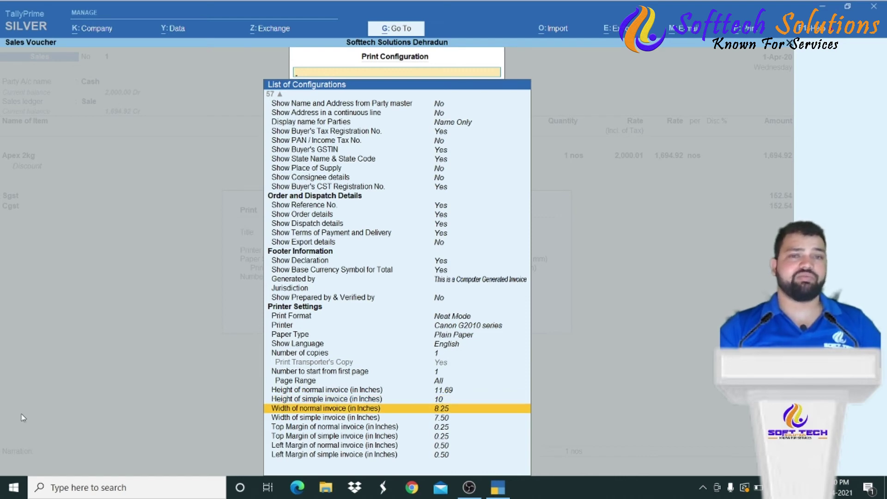
{"action": "key", "text": "Up"}
{"action": "key", "text": "Up"}
{"action": "key", "text": "Down"}
{"action": "key", "text": "Down"}
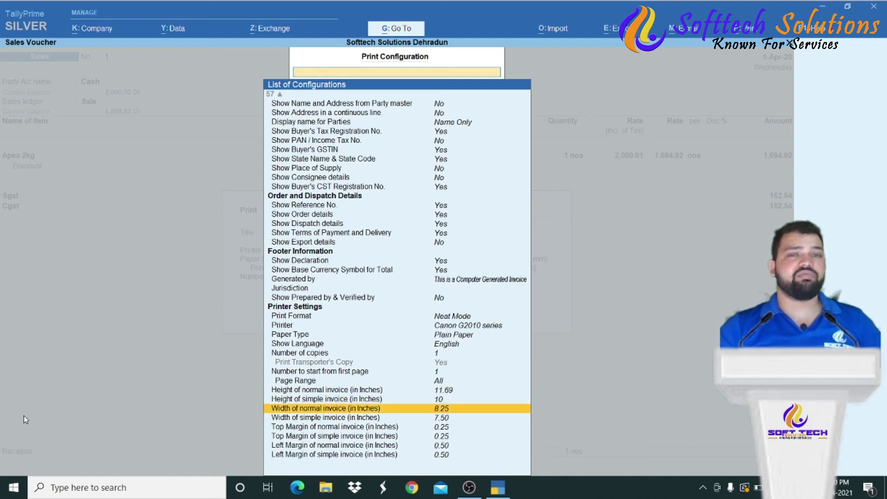
{"action": "key", "text": "Up"}
{"action": "key", "text": "Up"}
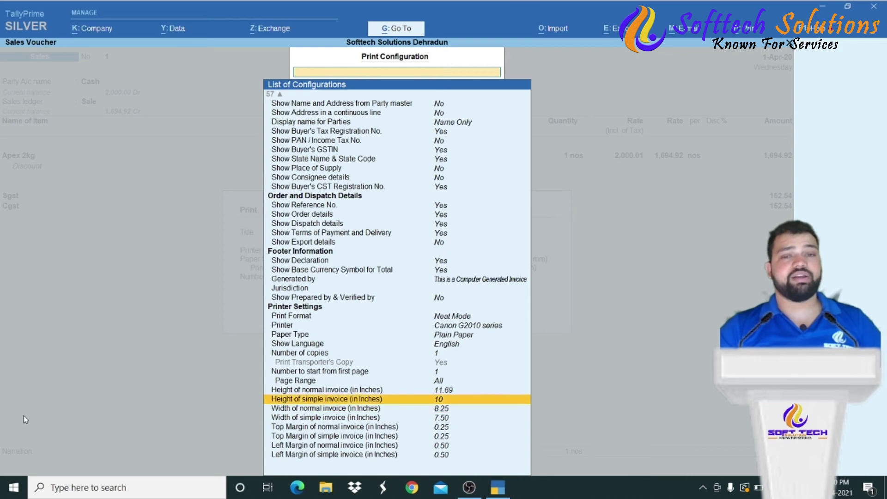
{"action": "key", "text": "Up"}
{"action": "key", "text": "Up"}
{"action": "key", "text": "Up"}
{"action": "key", "text": "Up"}
{"action": "key", "text": "Up"}
{"action": "key", "text": "Up"}
{"action": "key", "text": "Up"}
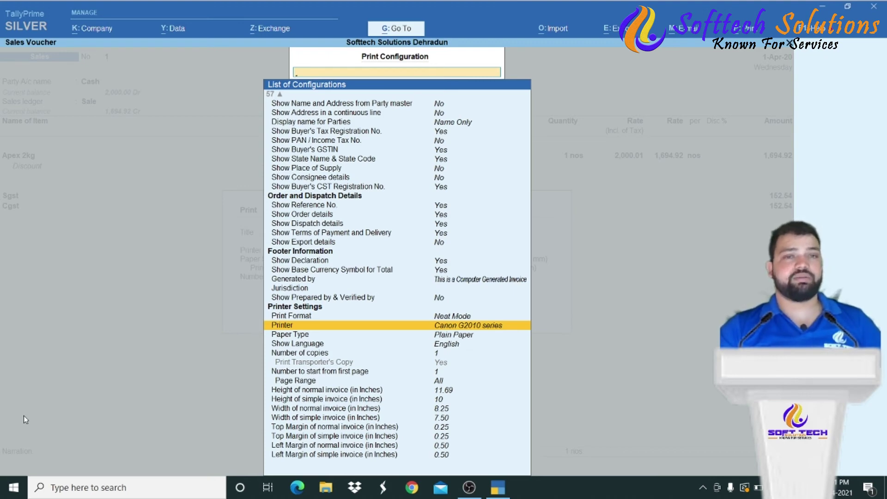
{"action": "key", "text": "Escape"}
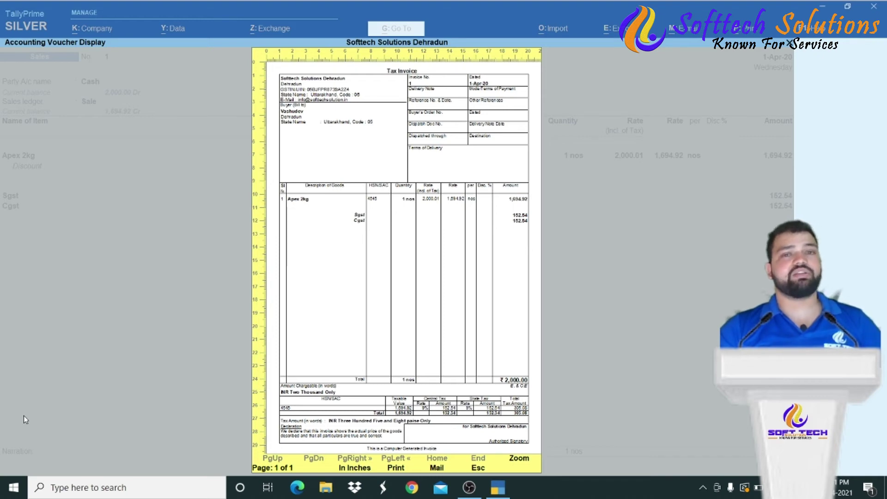
{"action": "key", "text": "Escape"}
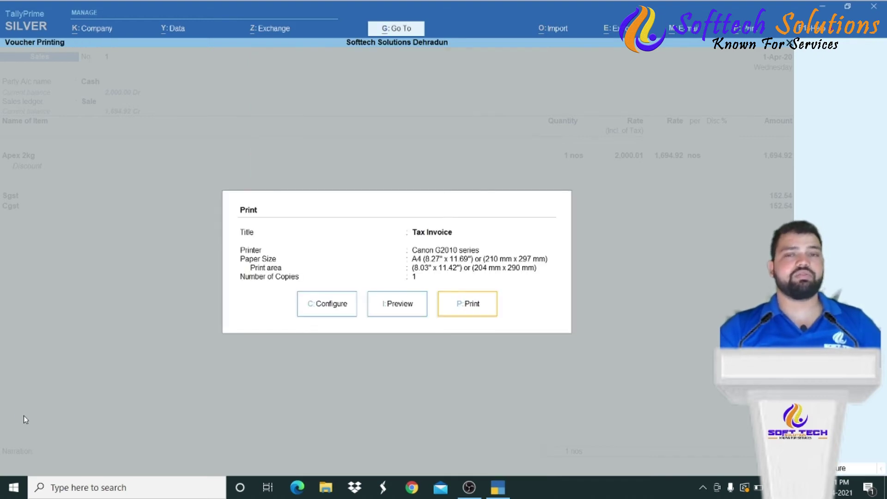
{"action": "key", "text": "Escape"}
{"action": "key", "text": "Escape"}
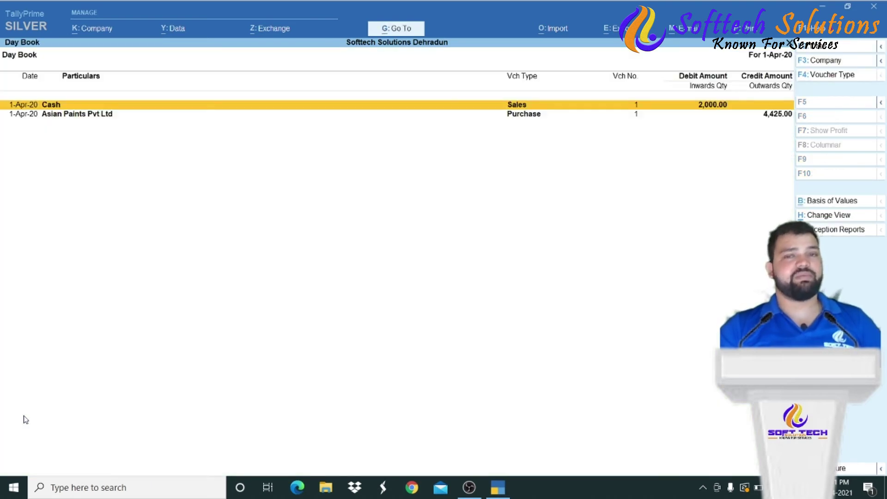
- Return to the main menu and open the Stock Summary report
{"action": "key", "text": "Escape"}
{"action": "key", "text": "Down"}
{"action": "key", "text": "Down"}
{"action": "key", "text": "Down"}
{"action": "key", "text": "Up"}
{"action": "key", "text": "Up"}
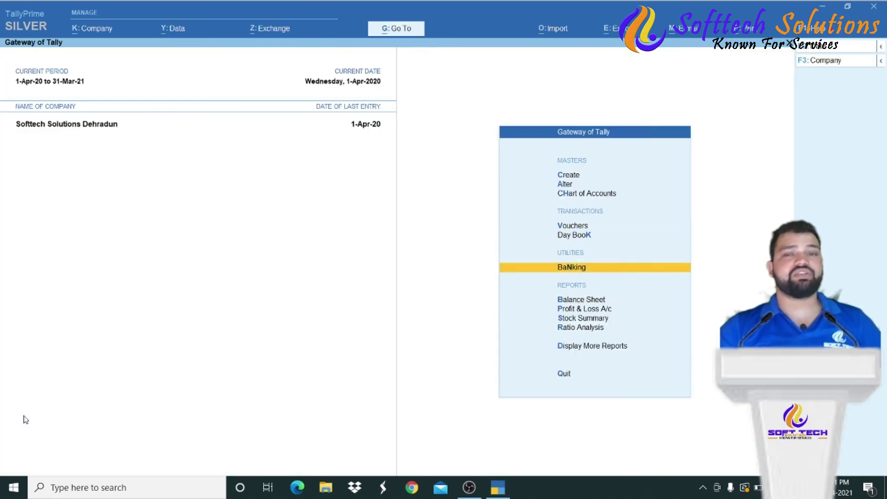
{"action": "key", "text": "Up"}
{"action": "key", "text": "Down"}
{"action": "key", "text": "Down"}
{"action": "key", "text": "Down"}
{"action": "key", "text": "Down"}
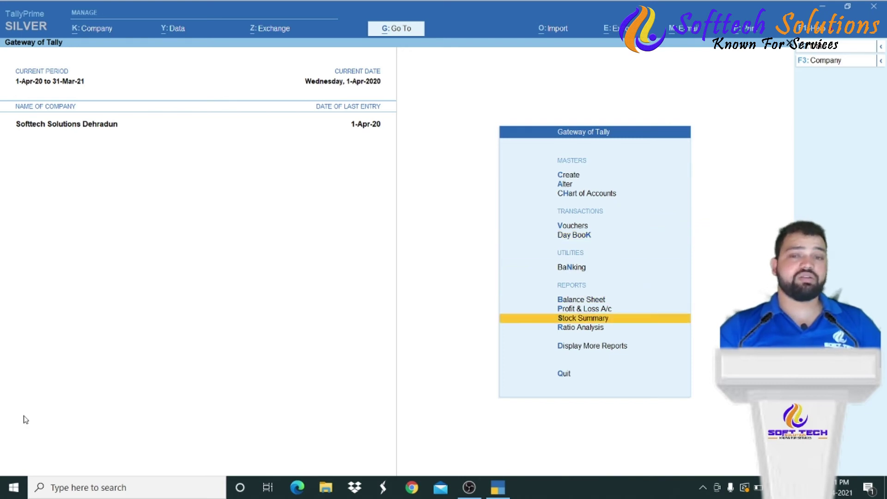
{"action": "key", "text": "Return"}
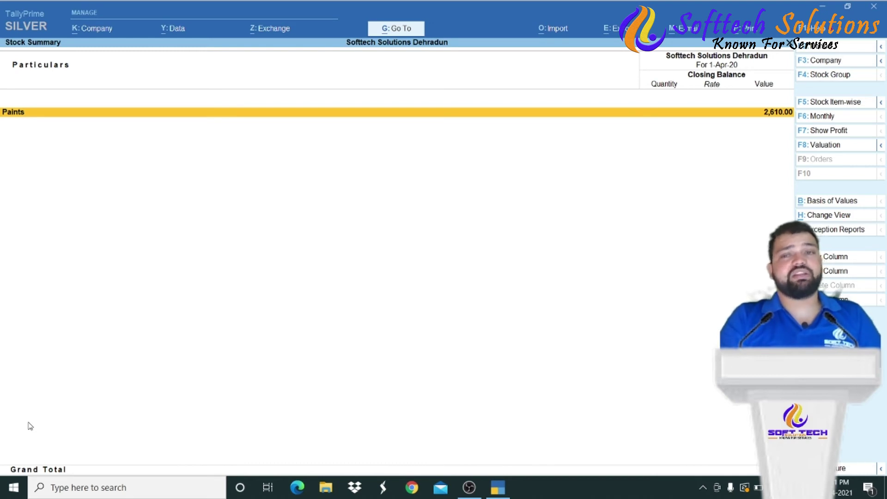
- Drill into Paints and Exterior Paint to compare the Apex and Apex 2kg items
{"action": "key", "text": "Return"}
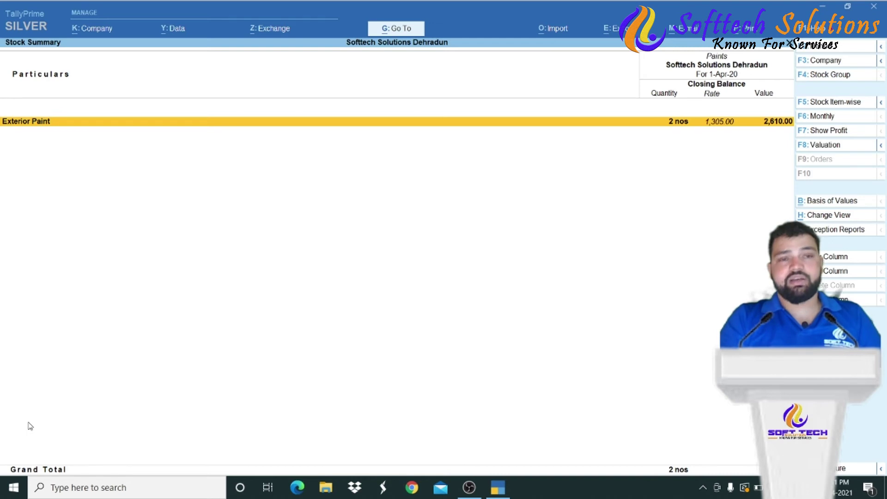
{"action": "key", "text": "Return"}
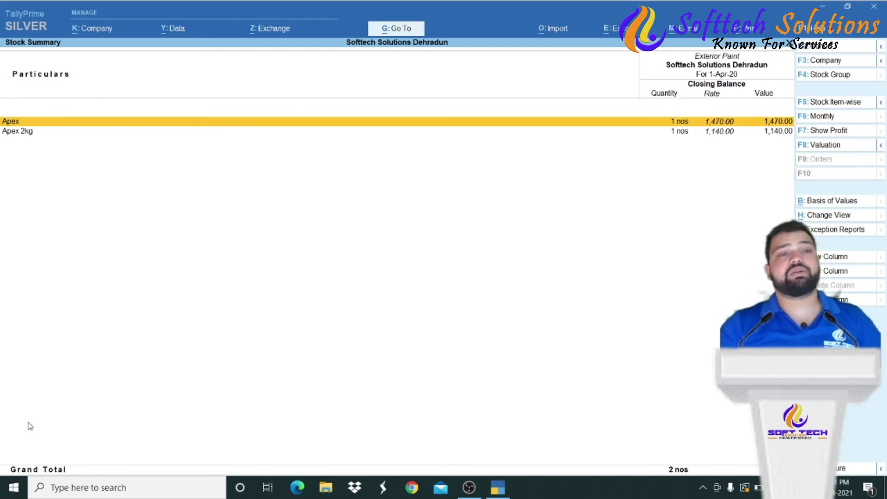
{"action": "key", "text": "Down"}
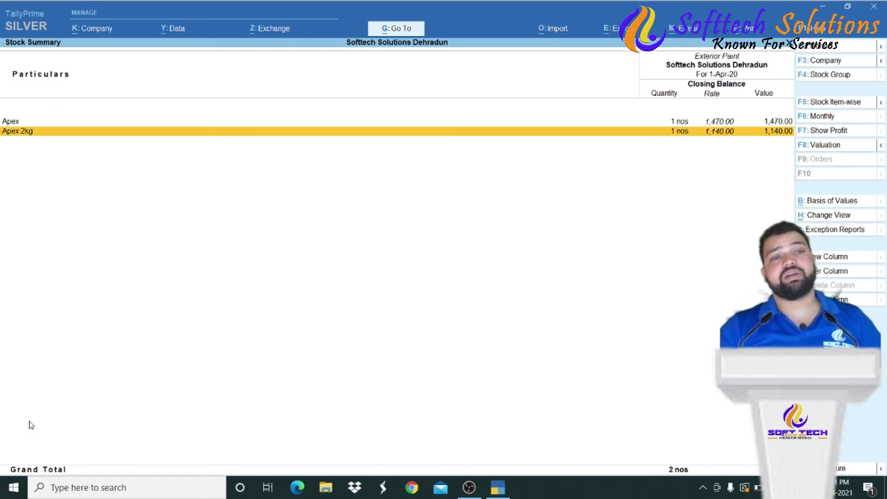
{"action": "key", "text": "Up"}
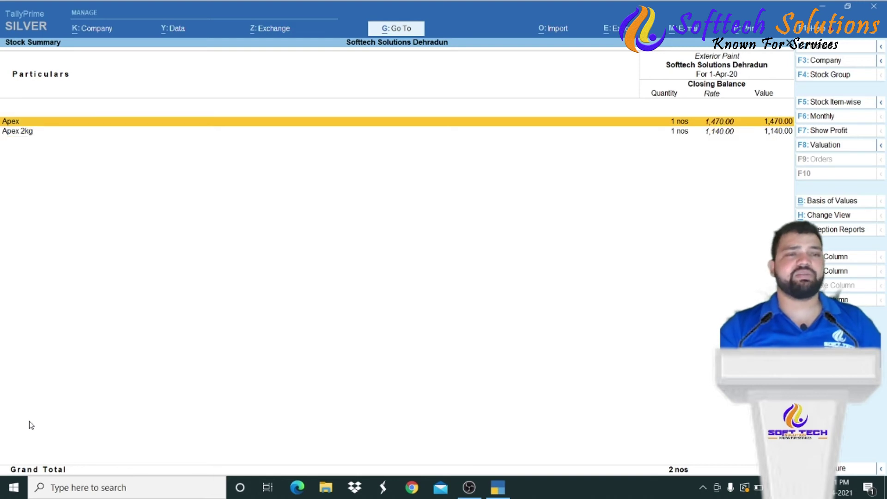
{"action": "key", "text": "Down"}
{"action": "key", "text": "Up"}
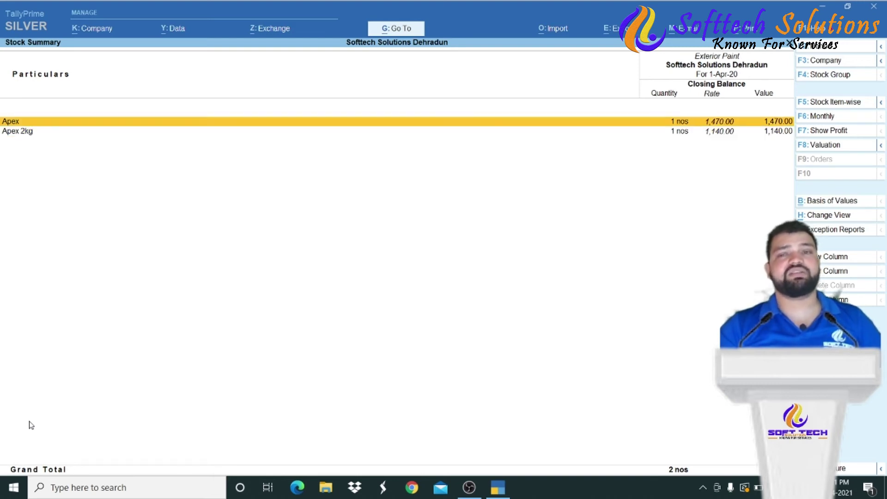
{"action": "key", "text": "Down"}
{"action": "key", "text": "Up"}
{"action": "key", "text": "Escape"}
{"action": "key", "text": "Escape"}
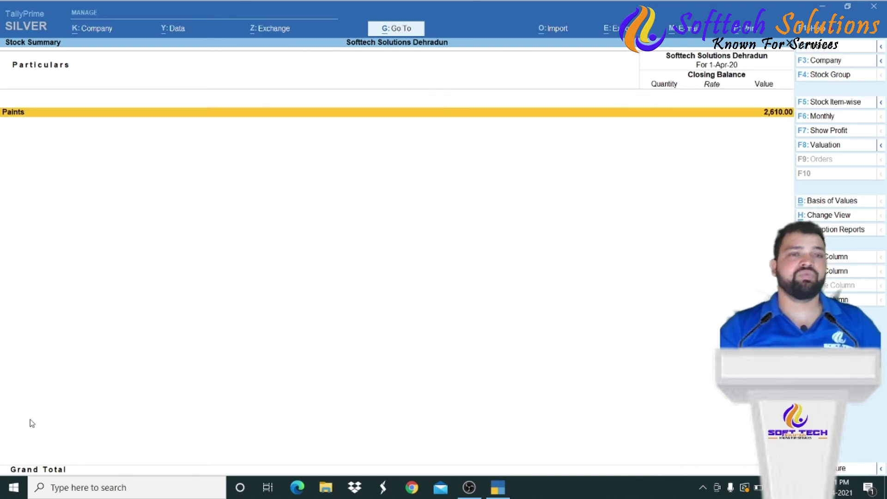
{"action": "key", "text": "Escape"}
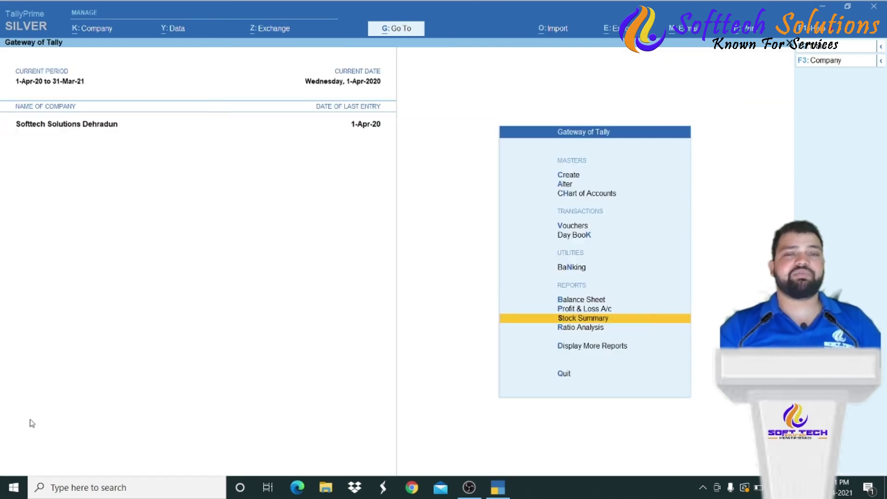
- Reopen Stock Summary, recheck Paints' Apex items, then back out to the Gateway
{"action": "key", "text": "Return"}
{"action": "key", "text": "Return"}
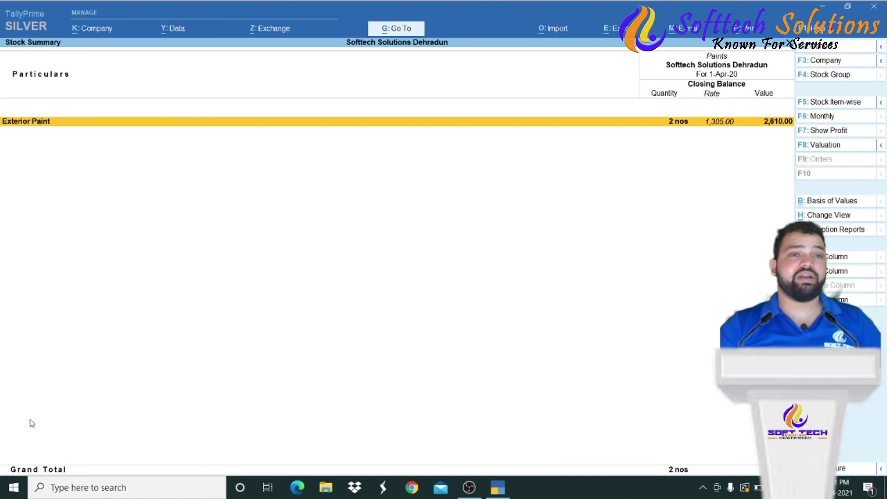
{"action": "key", "text": "Return"}
{"action": "key", "text": "Down"}
{"action": "key", "text": "Up"}
{"action": "key", "text": "Escape"}
{"action": "key", "text": "Escape"}
{"action": "key", "text": "Escape"}
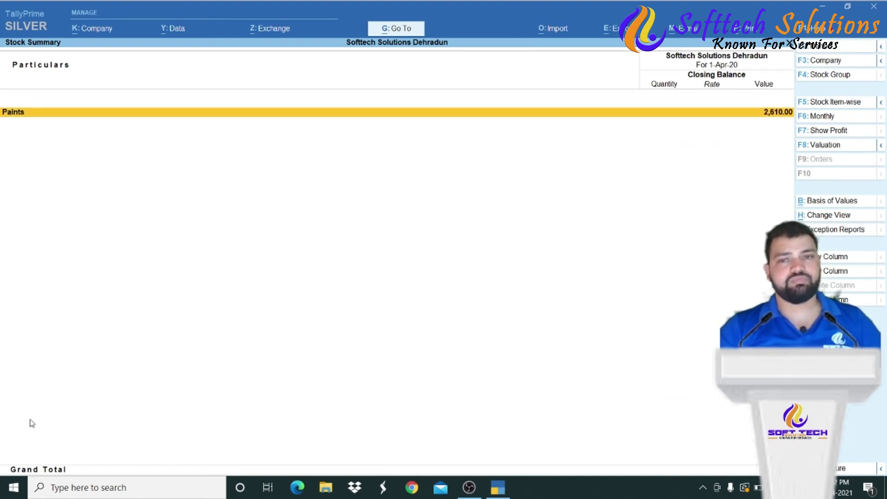
{"action": "key", "text": "Up"}
{"action": "key", "text": "Up"}
{"action": "key", "text": "Up"}
{"action": "key", "text": "Up"}
{"action": "key", "text": "Up"}
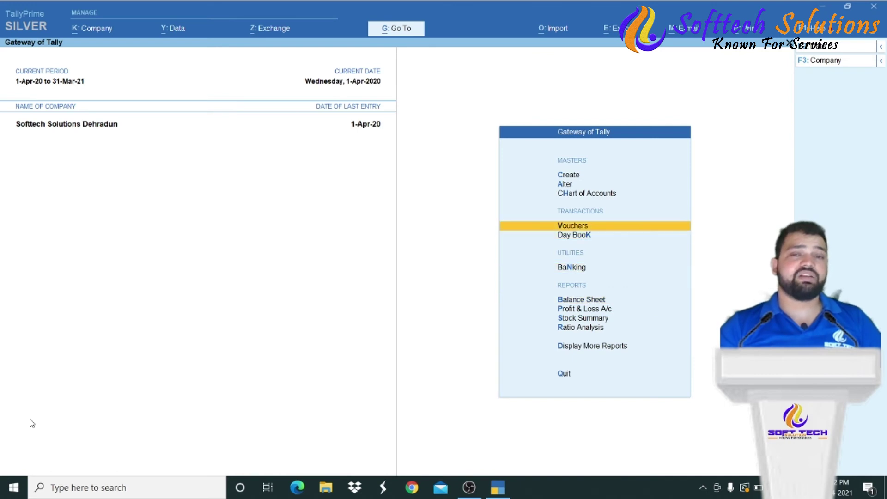
- Start a Payment voucher and create a State Bank of India ledger under Bank Accounts
{"action": "key", "text": "Return"}
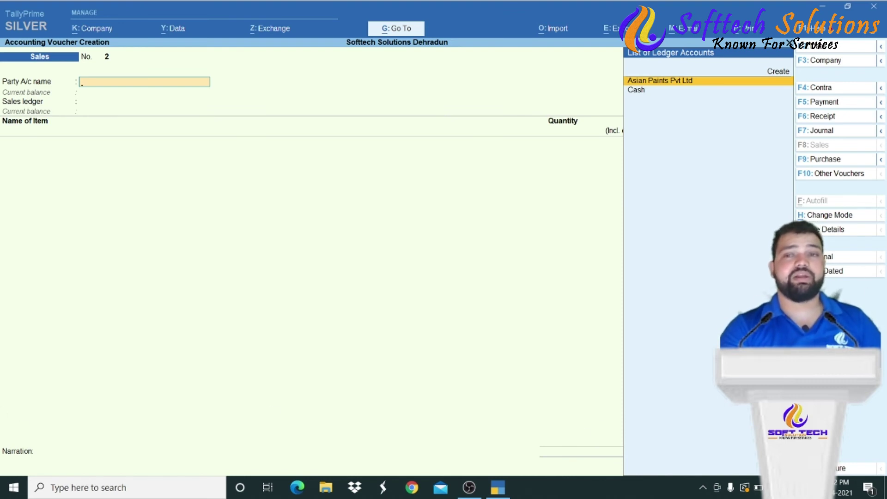
{"action": "left_click", "coordinate": [838, 105]}
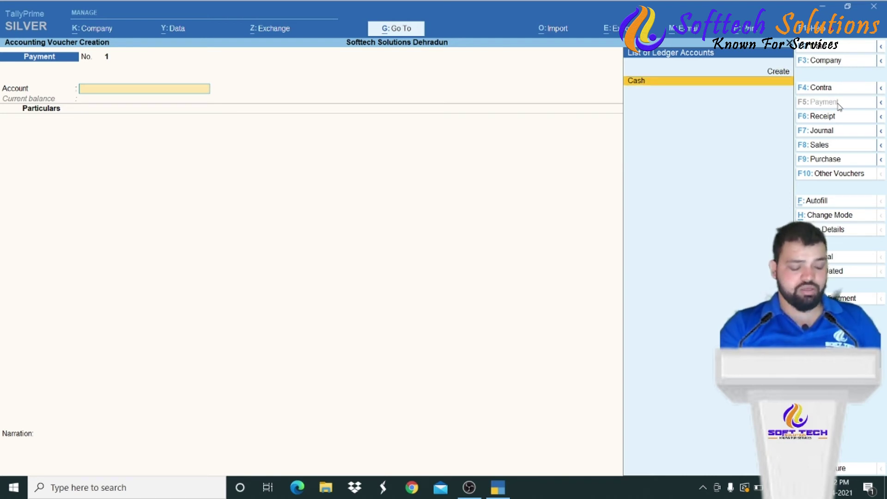
{"action": "key", "text": "alt+c"}
{"action": "type", "text": "State Bank of India"}
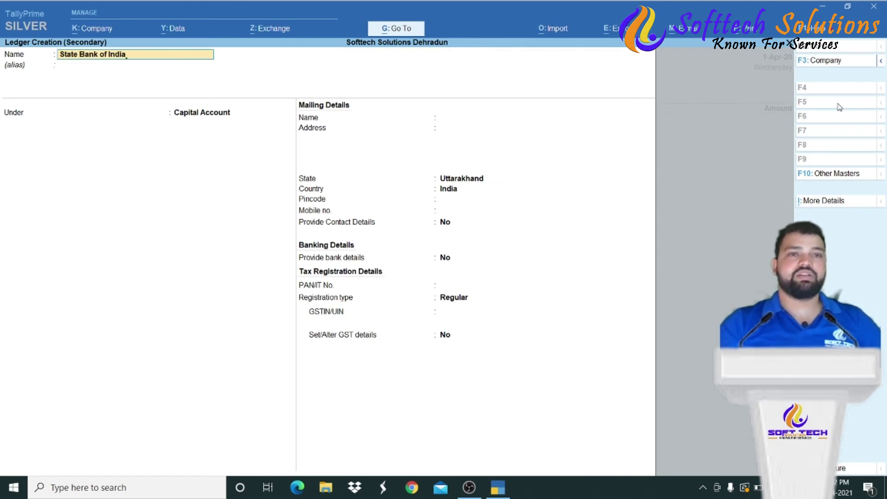
{"action": "key", "text": "Return"}
{"action": "type", "text": "Ban"}
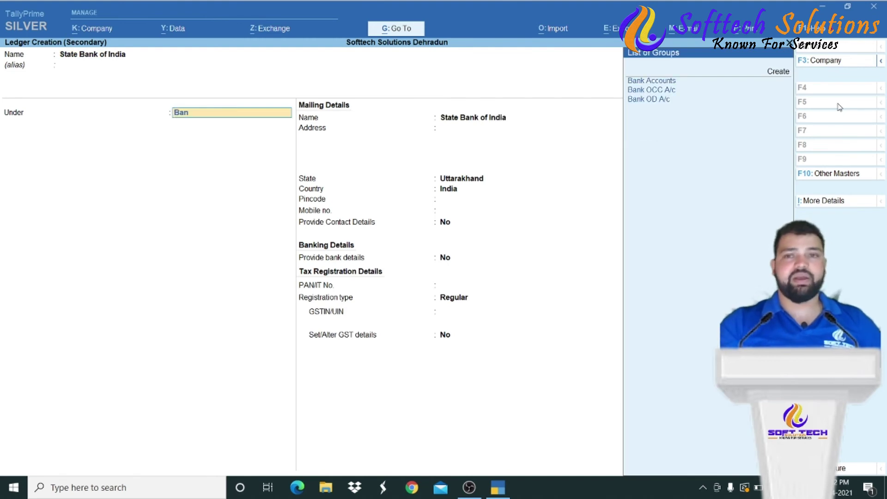
{"action": "key", "text": "Return"}
- Fill in the account number, IFS SBIN0008228, bank State Bank of India, branch Dehradun, and save
{"action": "type", "text": "201"}
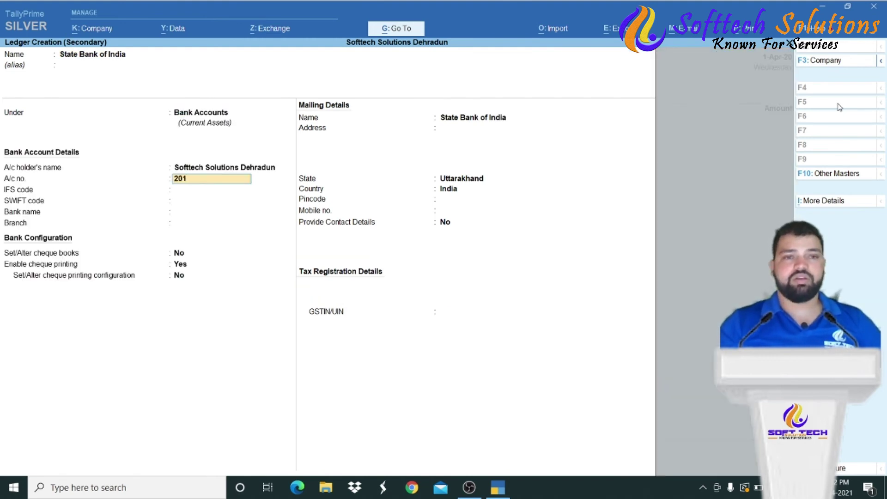
{"action": "key", "text": "Return"}
{"action": "type", "text": "SBIN"}
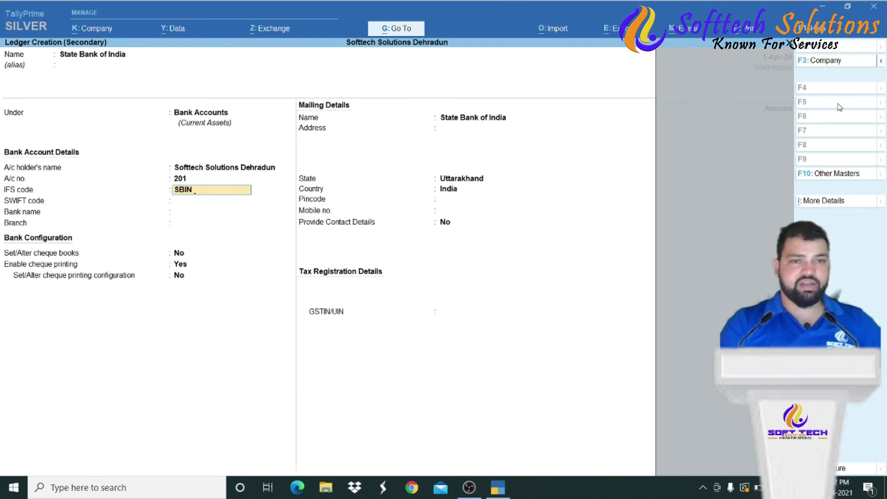
{"action": "type", "text": "000"}
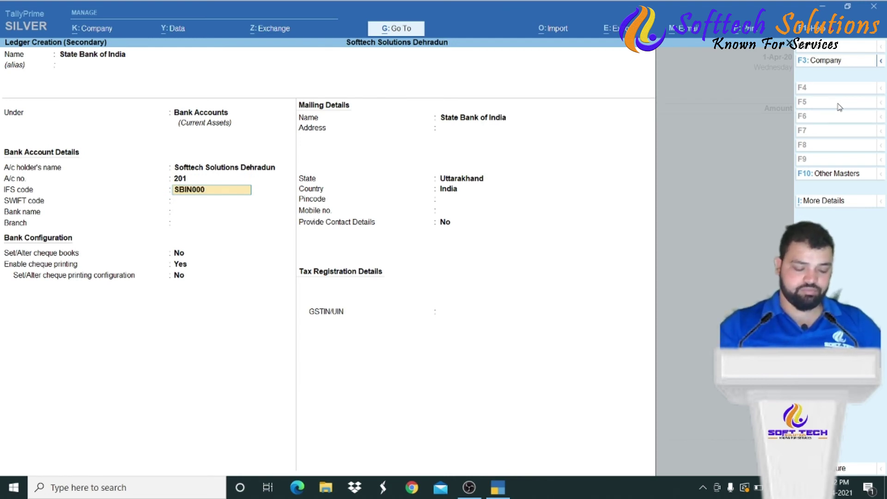
{"action": "type", "text": "8228"}
{"action": "key", "text": "Return"}
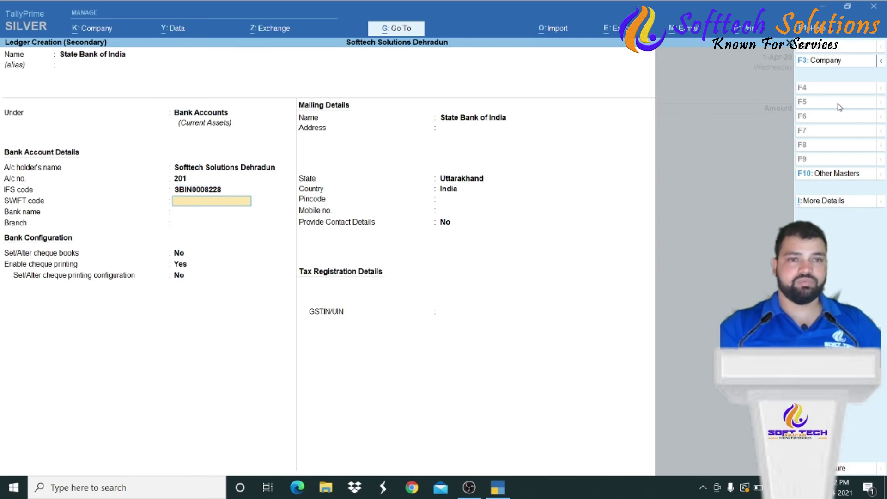
{"action": "key", "text": "Return"}
{"action": "type", "text": "State"}
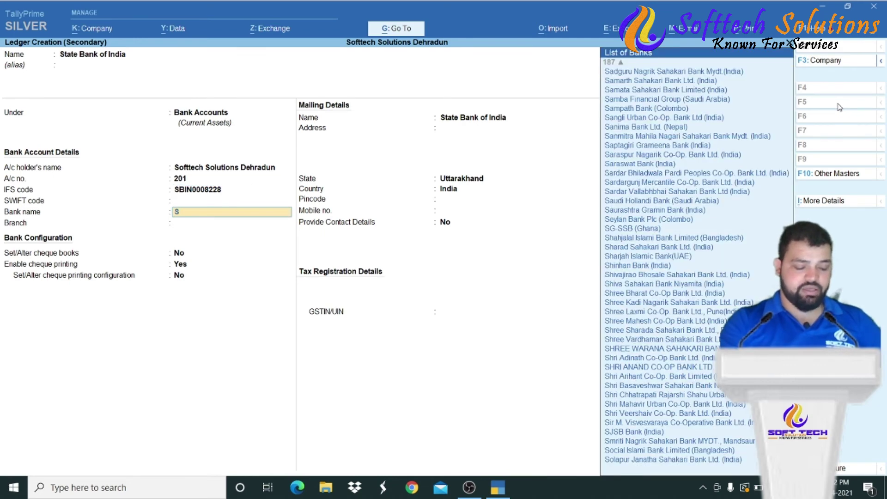
{"action": "key", "text": "Down"}
{"action": "key", "text": "Down"}
{"action": "key", "text": "Down"}
{"action": "key", "text": "Down"}
{"action": "key", "text": "Down"}
{"action": "key", "text": "Down"}
{"action": "key", "text": "Down"}
{"action": "key", "text": "Up"}
{"action": "key", "text": "Up"}
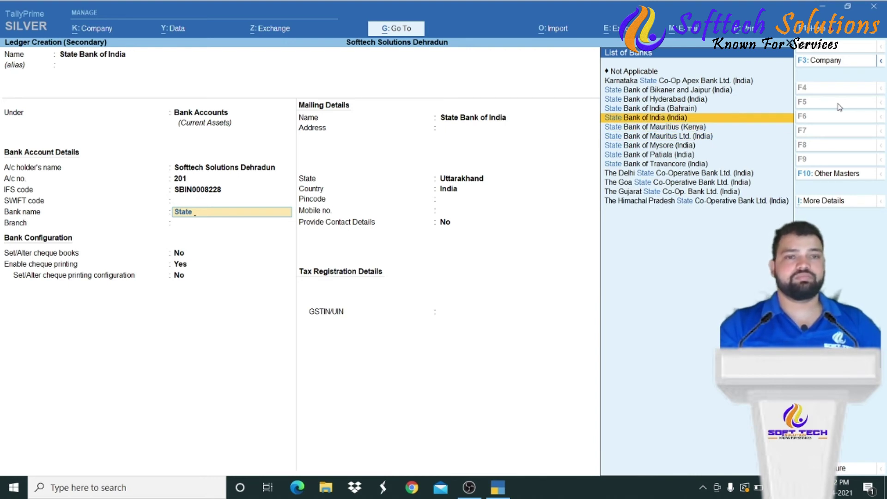
{"action": "key", "text": "Return"}
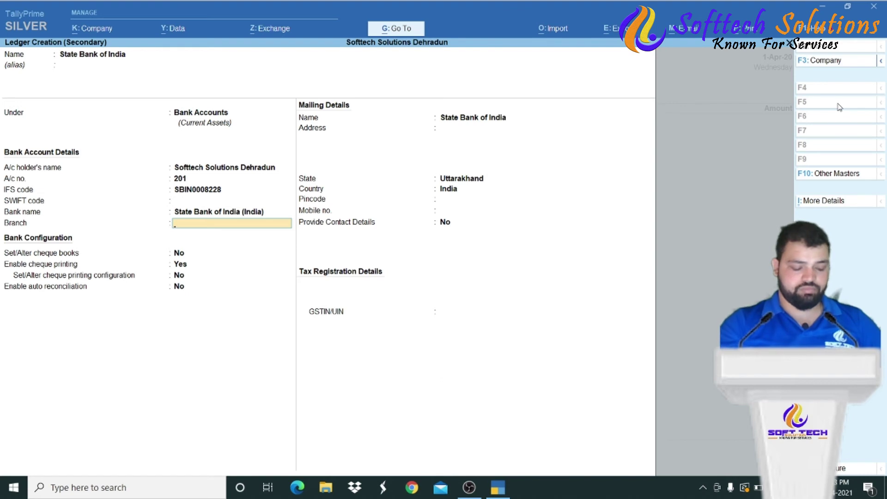
{"action": "type", "text": "Dehradun"}
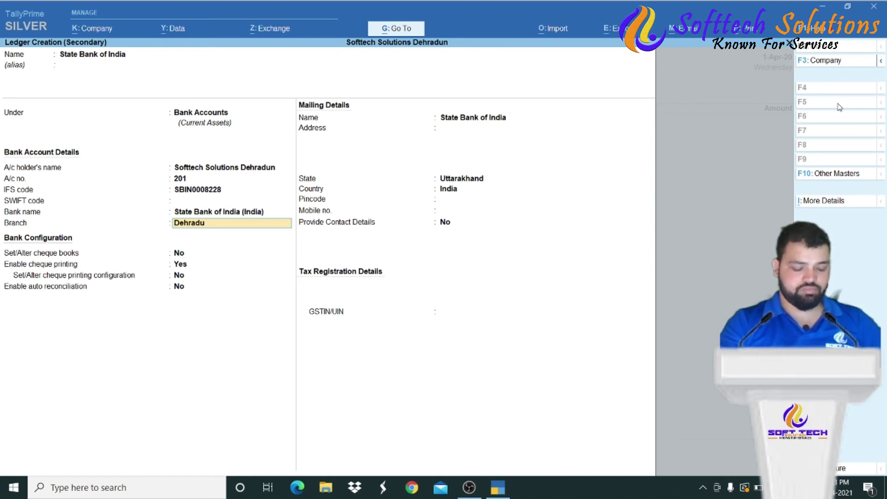
{"action": "key", "text": "Return"}
{"action": "key", "text": "Return"}
{"action": "key", "text": "Return"}
{"action": "key", "text": "Return"}
{"action": "key", "text": "Return"}
{"action": "key", "text": "Return"}
{"action": "key", "text": "Return"}
{"action": "key", "text": "Return"}
{"action": "key", "text": "Return"}
{"action": "key", "text": "Return"}
{"action": "key", "text": "Return"}
{"action": "key", "text": "Return"}
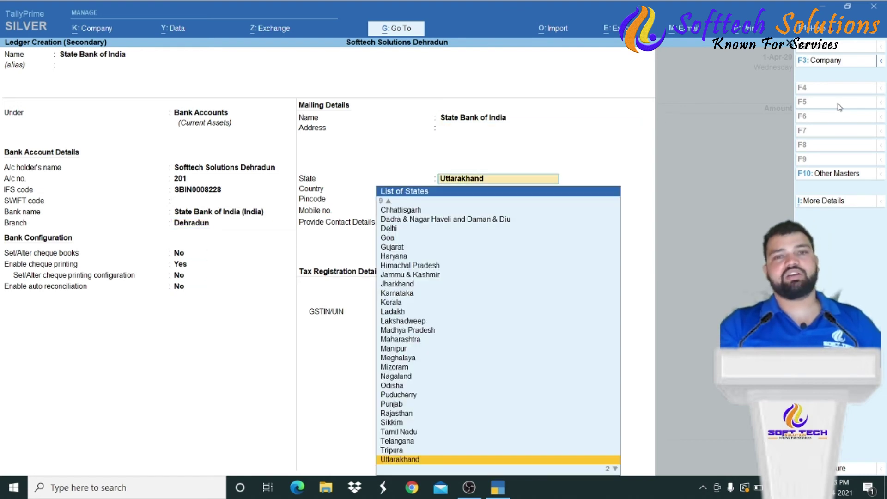
{"action": "key", "text": "Return"}
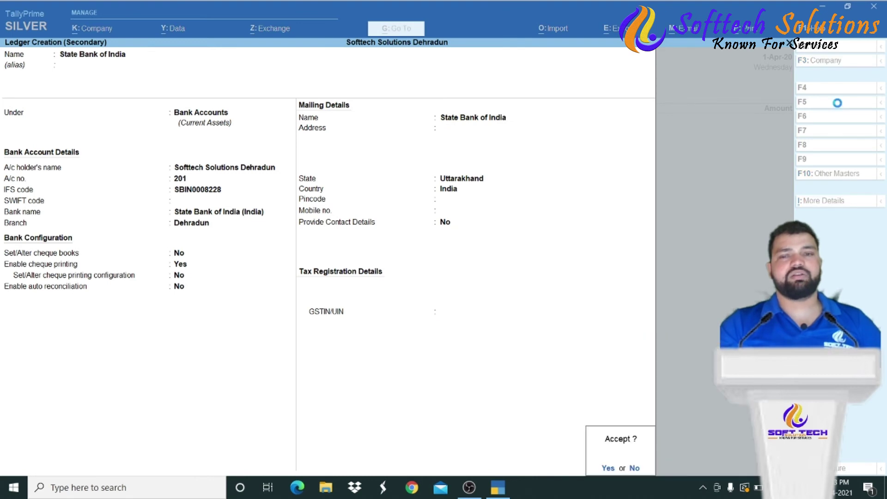
{"action": "key", "text": "Return"}
{"action": "key", "text": "BackSpace"}
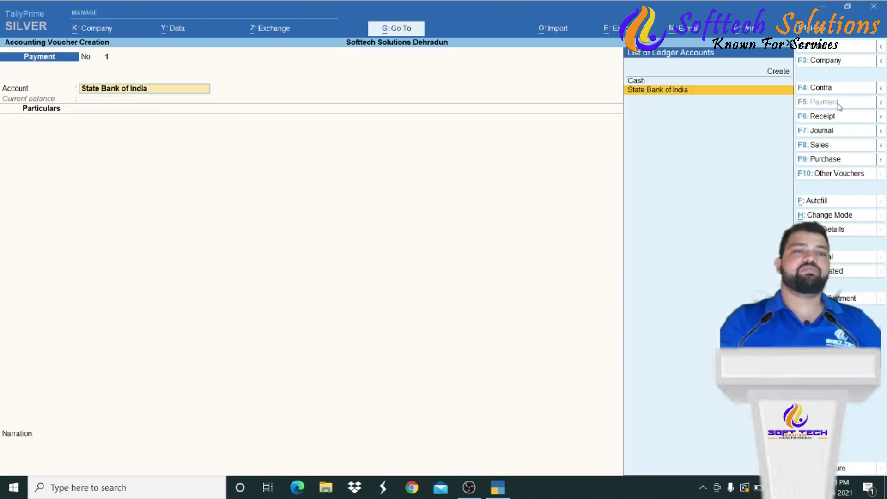
- Pay from State Bank of India to the party Asian Paints Pvt Ltd
{"action": "key", "text": "Return"}
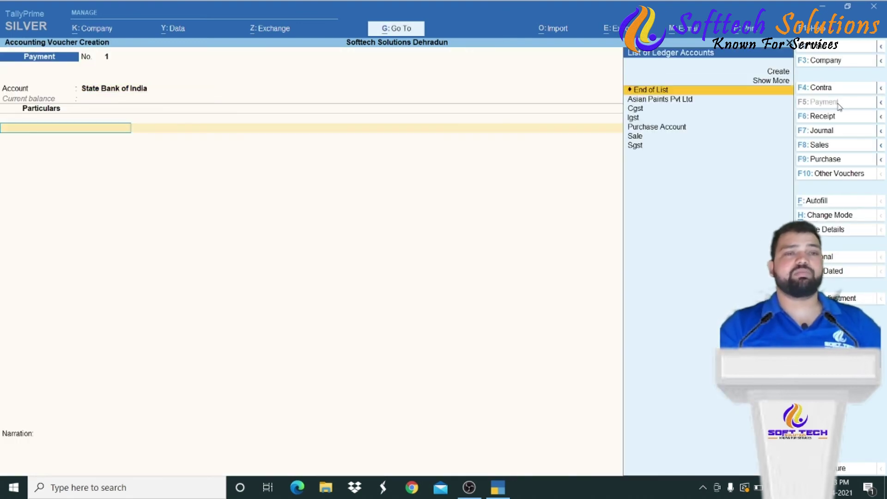
{"action": "key", "text": "BackSpace"}
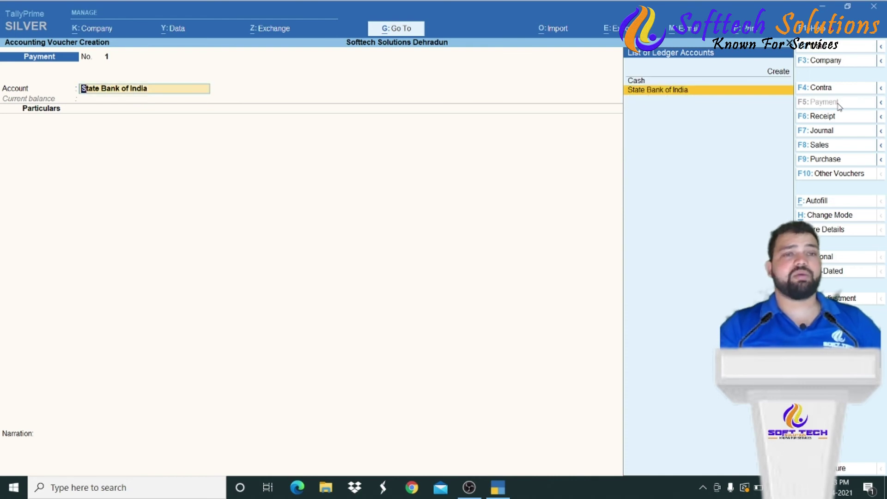
{"action": "key", "text": "Return"}
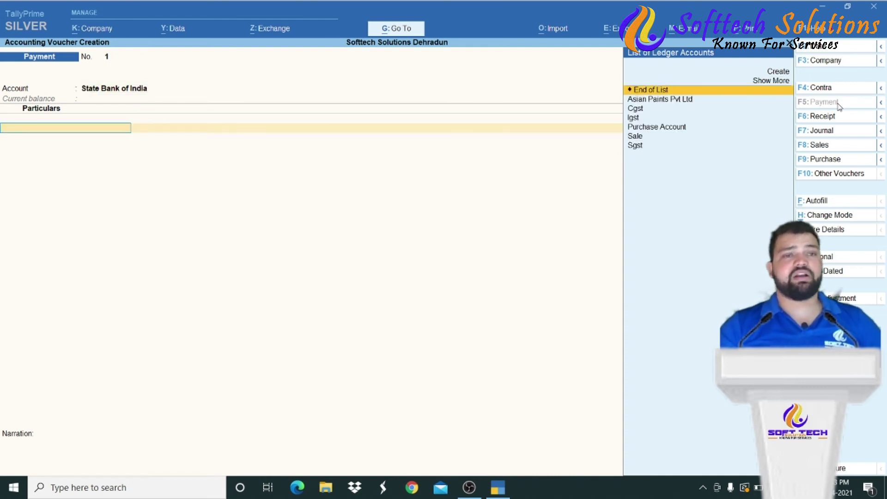
{"action": "key", "text": "Down"}
{"action": "key", "text": "Down"}
{"action": "key", "text": "Up"}
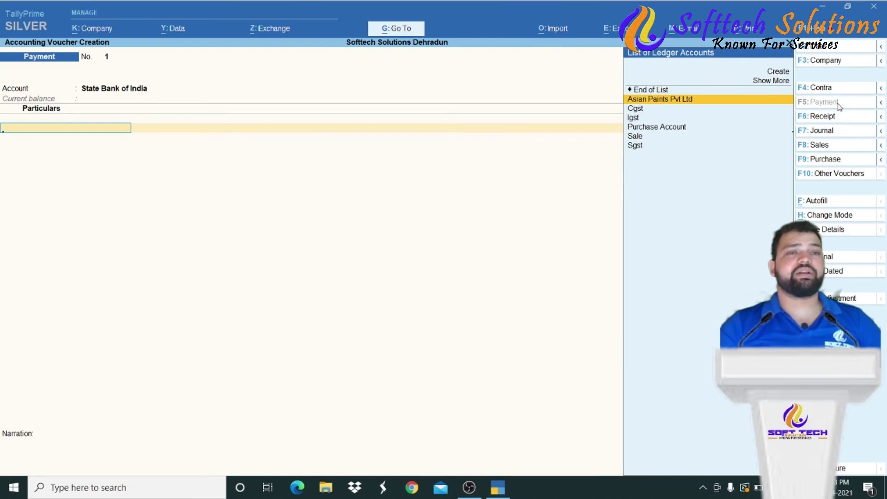
{"action": "key", "text": "Return"}
{"action": "key", "text": "BackSpace"}
{"action": "key", "text": "Return"}
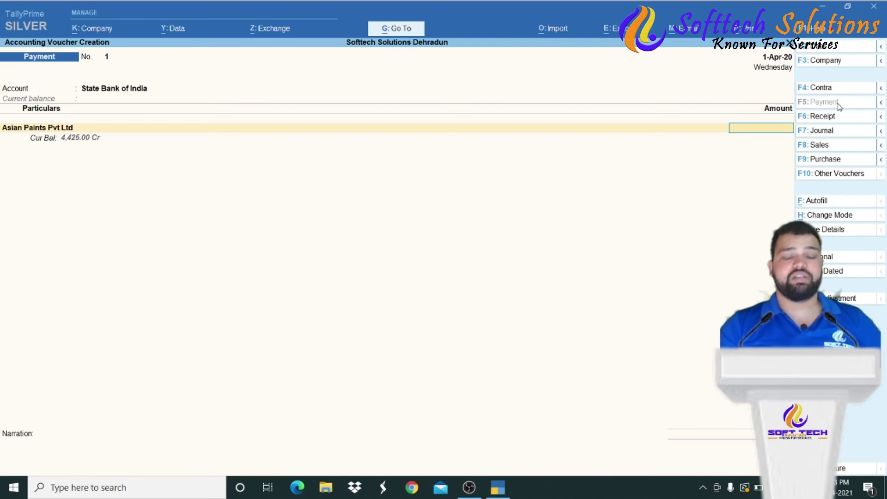
- Enter 4,000 against the existing bill reference 101
{"action": "type", "text": "4000"}
{"action": "key", "text": "Return"}
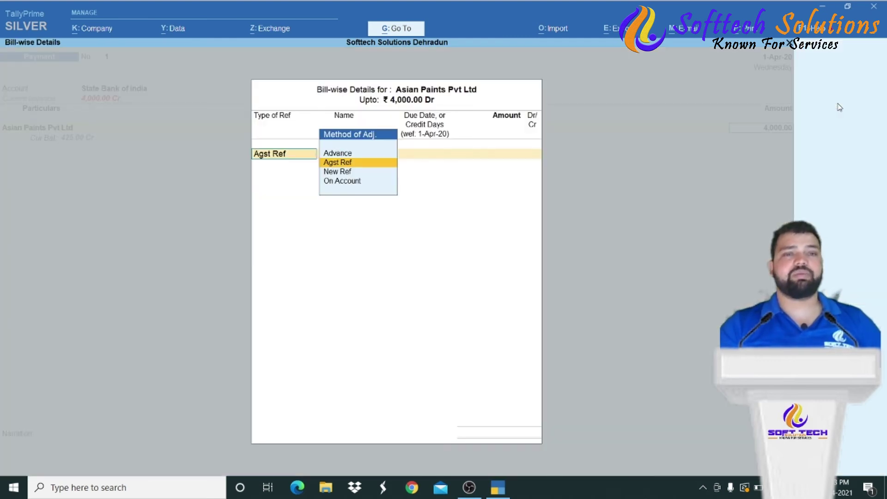
{"action": "key", "text": "Return"}
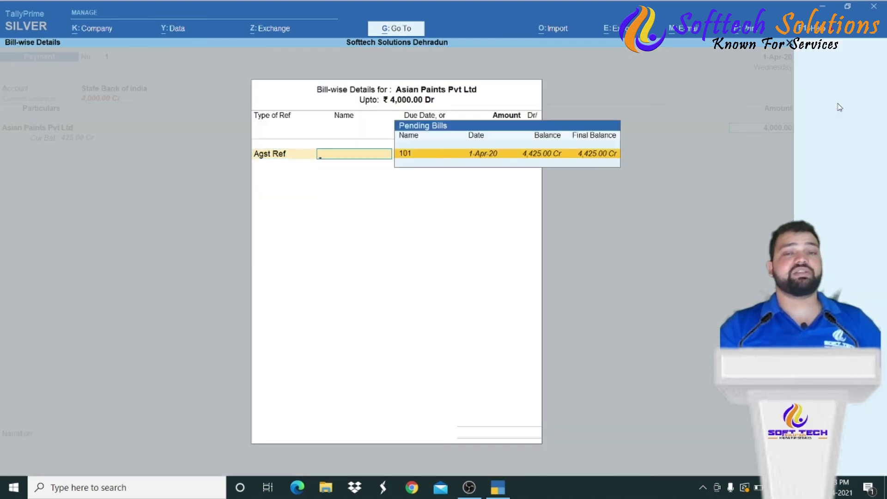
{"action": "key", "text": "Return"}
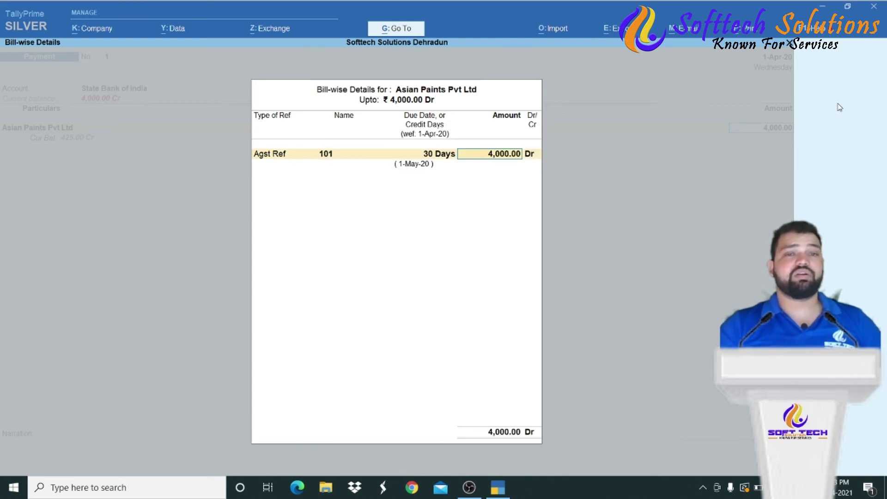
{"action": "key", "text": "Return"}
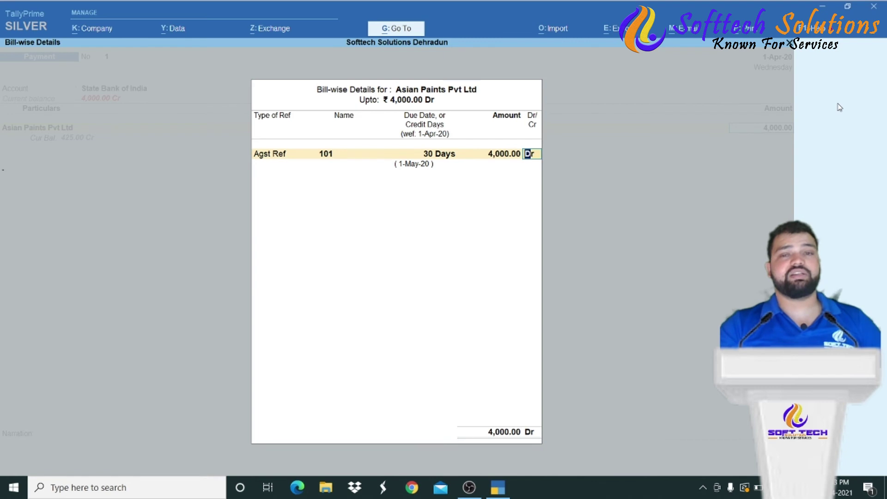
{"action": "key", "text": "Return"}
{"action": "key", "text": "Return"}
- Record it as a cheque with range Not Applicable and the cheque instrument number
{"action": "key", "text": "Return"}
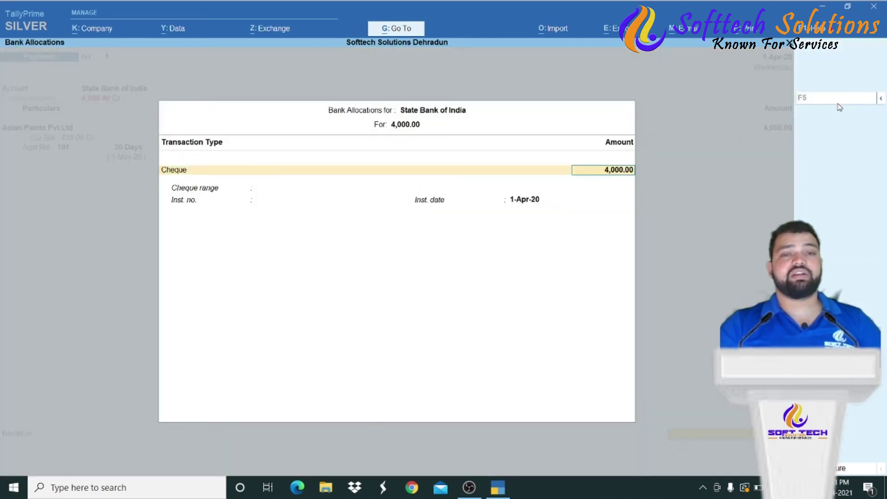
{"action": "key", "text": "Return"}
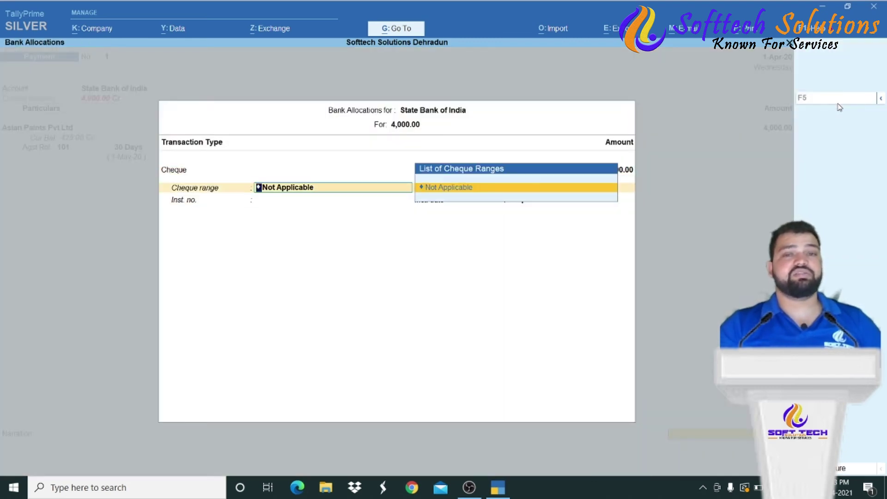
{"action": "key", "text": "Return"}
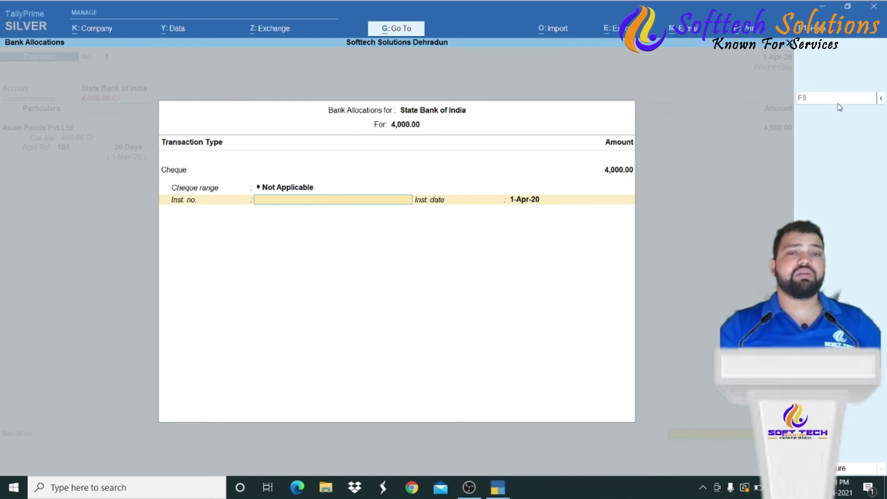
{"action": "type", "text": "454578"}
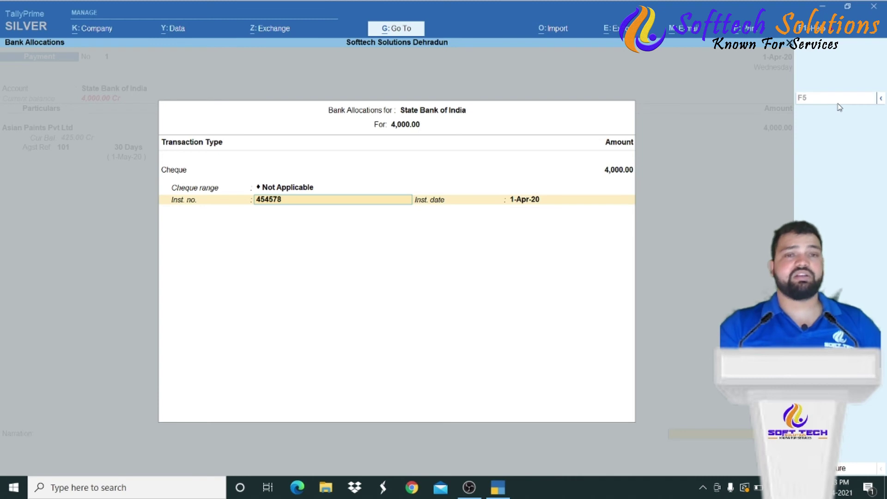
{"action": "key", "text": "Return"}
{"action": "key", "text": "Return"}
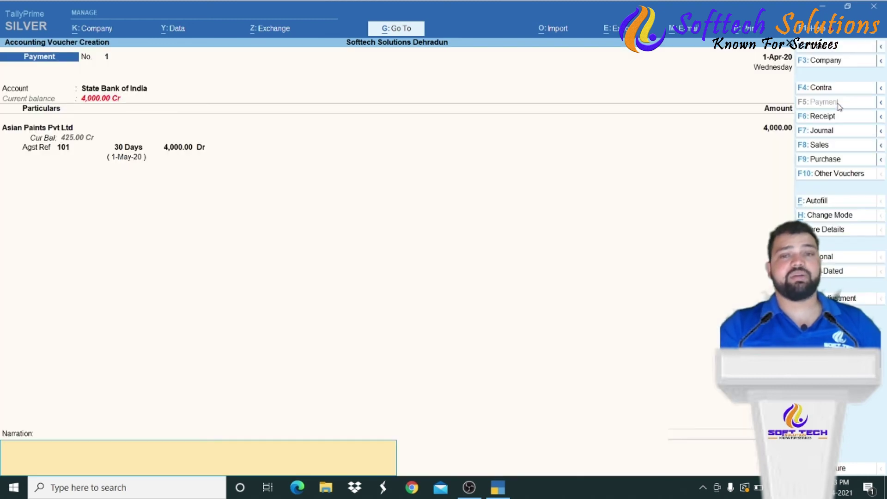
{"action": "key", "text": "Return"}
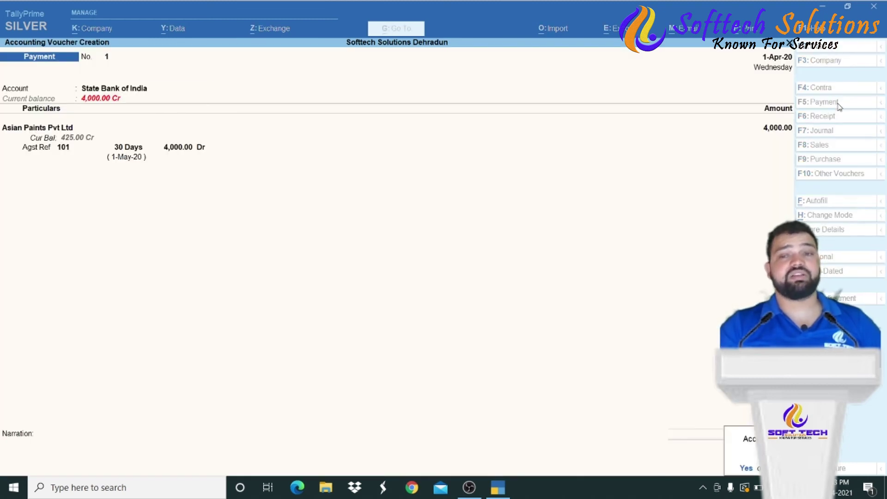
{"action": "key", "text": "Return"}
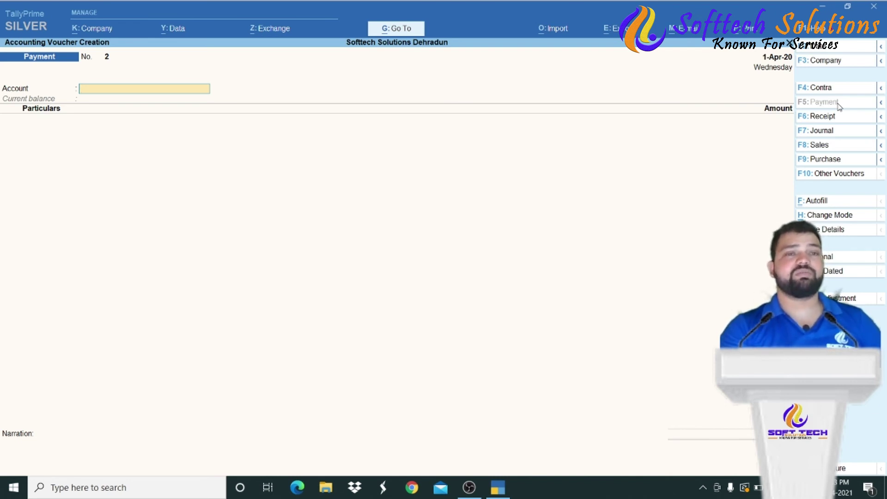
- Start a Receipt voucher with Cash as the receiving account
{"action": "left_click", "coordinate": [830, 119]}
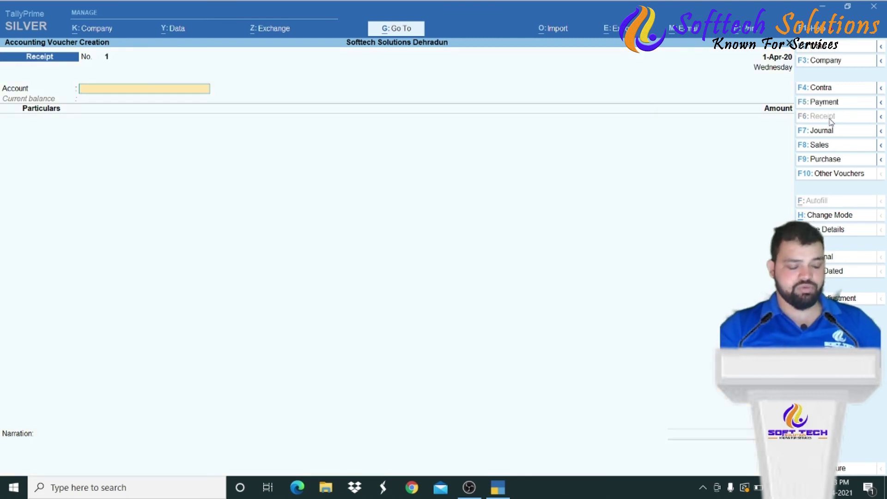
{"action": "type", "text": "Cas"}
{"action": "key", "text": "Return"}
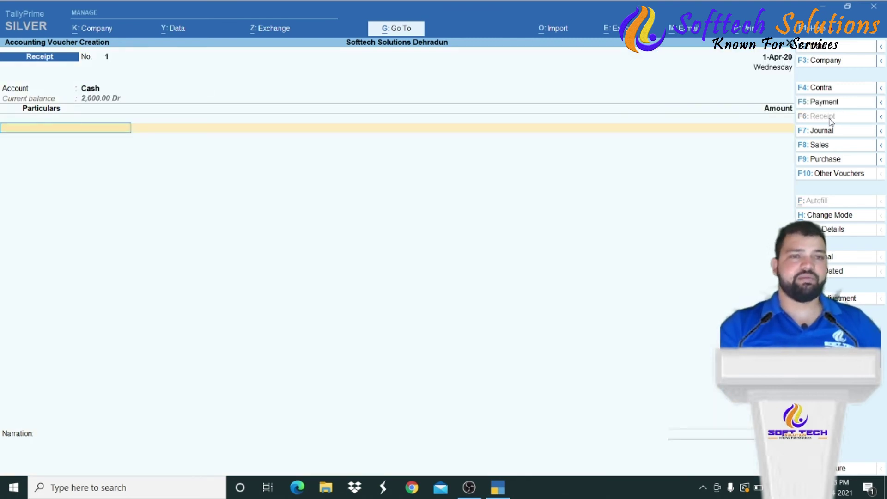
{"action": "key", "text": "Down"}
{"action": "key", "text": "Down"}
{"action": "key", "text": "Down"}
{"action": "key", "text": "Down"}
{"action": "key", "text": "Down"}
{"action": "key", "text": "Down"}
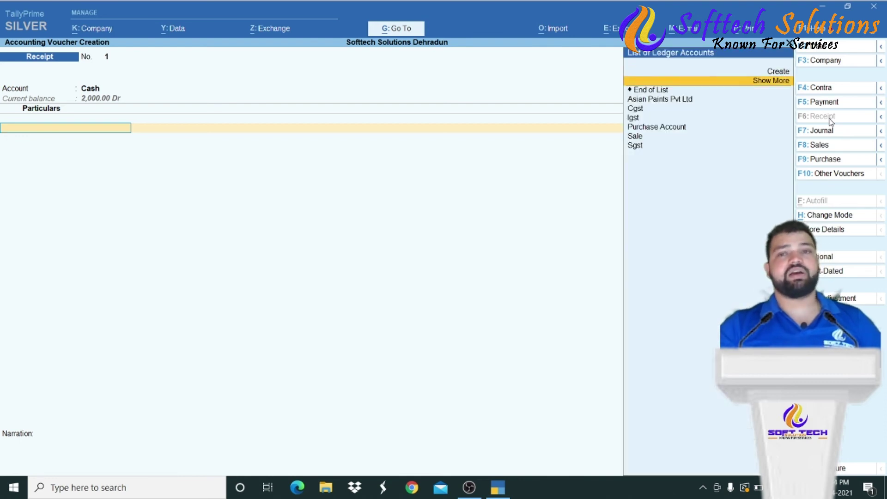
{"action": "key", "text": "Down"}
{"action": "key", "text": "Up"}
{"action": "key", "text": "Down"}
{"action": "key", "text": "Down"}
{"action": "key", "text": "Up"}
{"action": "key", "text": "Up"}
{"action": "key", "text": "Up"}
{"action": "key", "text": "Up"}
{"action": "key", "text": "Up"}
- Create the ledger Ram and Sons under Sundry Debtors as the party
{"action": "key", "text": "alt+c"}
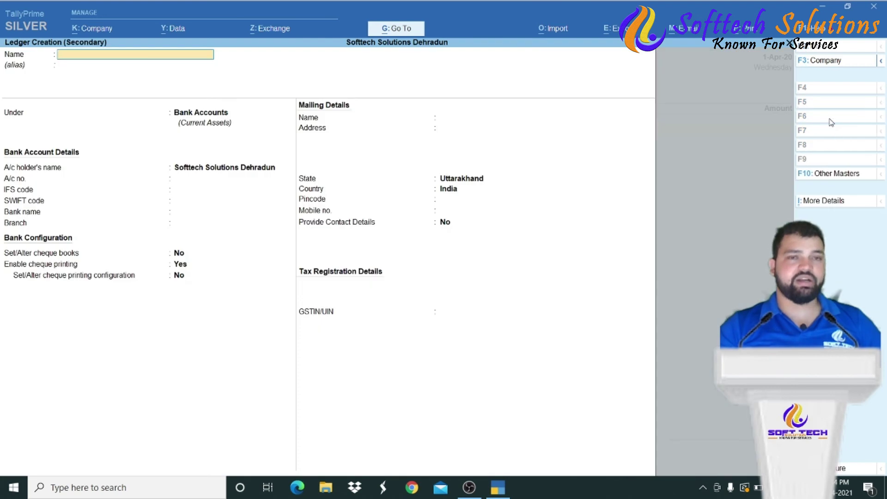
{"action": "type", "text": "Ram and So"}
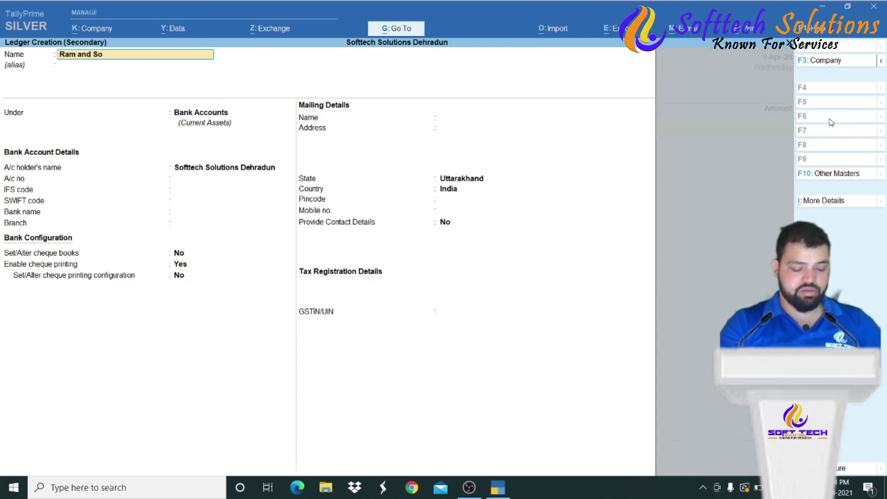
{"action": "key", "text": "Return"}
{"action": "type", "text": "S"}
{"action": "key", "text": "Down"}
{"action": "key", "text": "Down"}
{"action": "key", "text": "Down"}
{"action": "key", "text": "Down"}
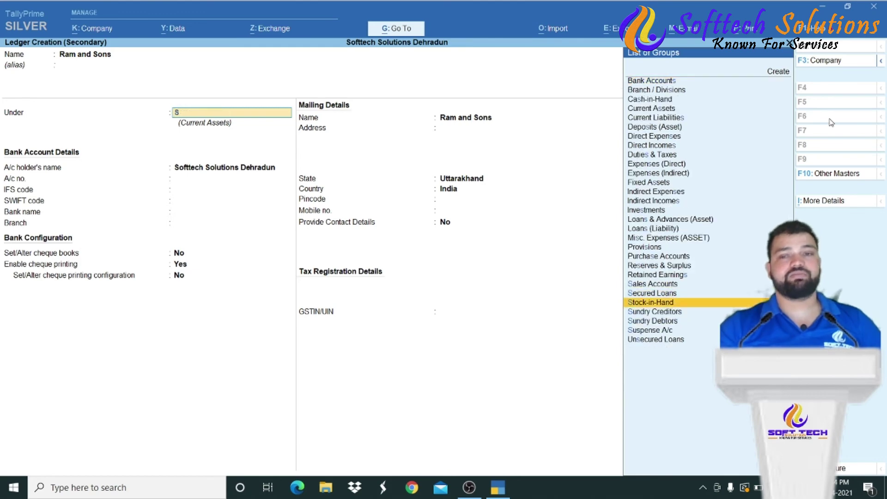
{"action": "key", "text": "Return"}
{"action": "key", "text": "Return"}
{"action": "key", "text": "Return"}
{"action": "key", "text": "Return"}
{"action": "key", "text": "Return"}
{"action": "key", "text": "Return"}
{"action": "key", "text": "Return"}
{"action": "key", "text": "Return"}
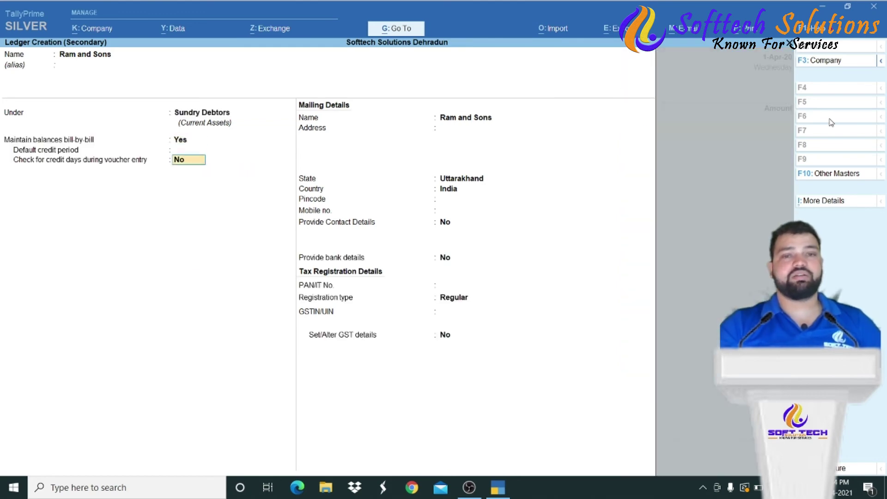
{"action": "key", "text": "Return"}
{"action": "key", "text": "Return"}
{"action": "key", "text": "Return"}
{"action": "key", "text": "Return"}
{"action": "key", "text": "Return"}
{"action": "key", "text": "Return"}
{"action": "key", "text": "Return"}
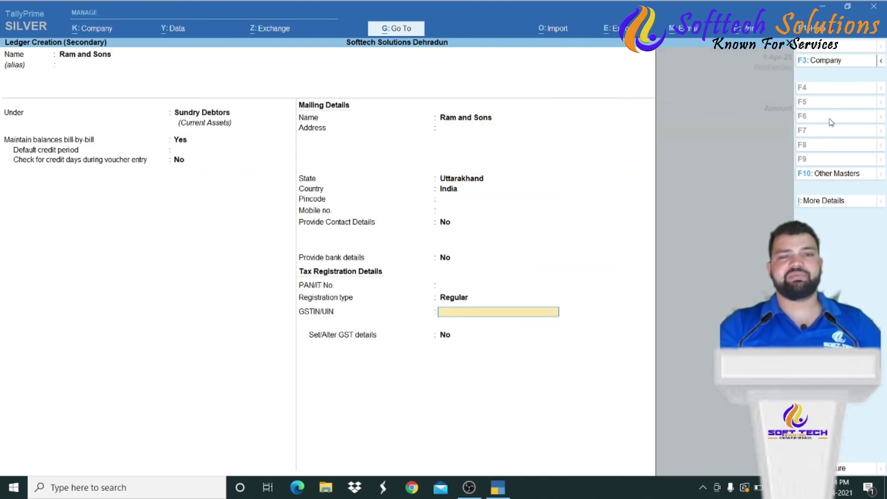
{"action": "key", "text": "Return"}
{"action": "key", "text": "Return"}
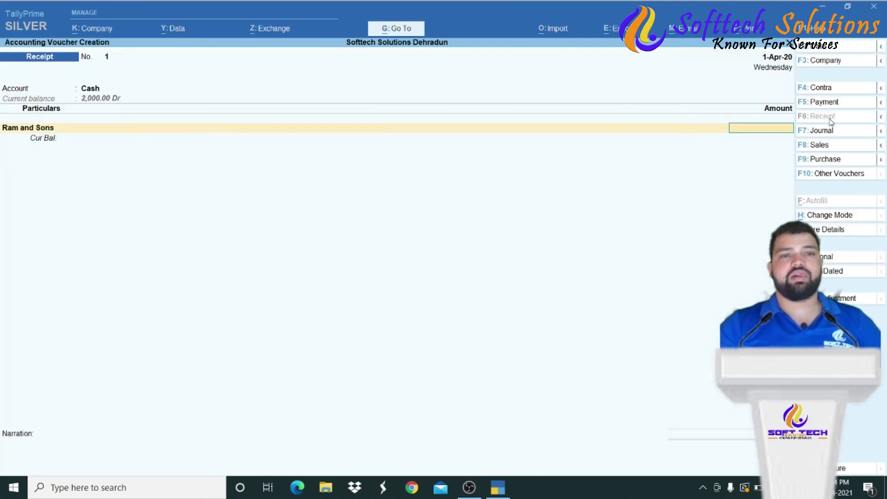
- Enter 10,000 from Ram and Sons as an Advance reference
{"action": "type", "text": "10000"}
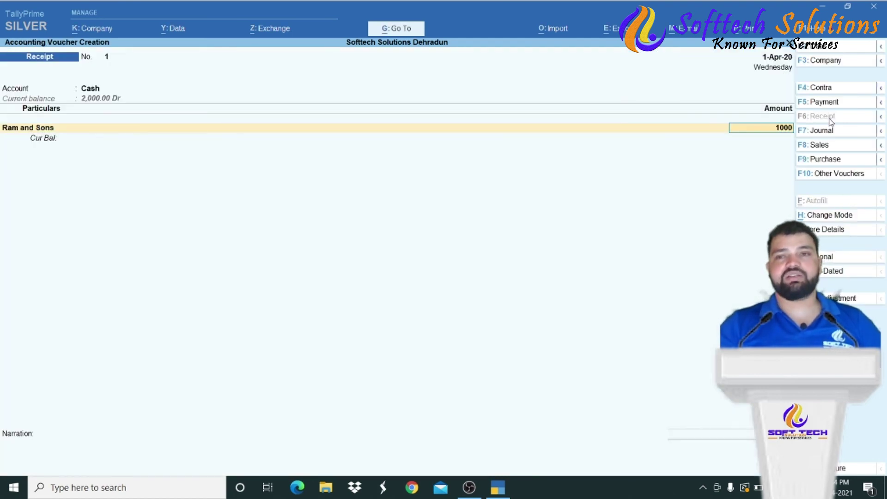
{"action": "key", "text": "Return"}
{"action": "key", "text": "Up"}
{"action": "key", "text": "Up"}
{"action": "key", "text": "Up"}
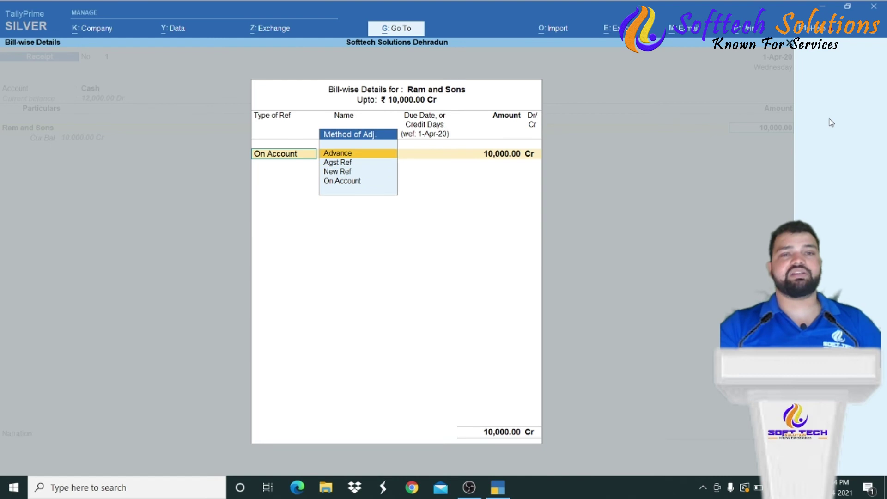
{"action": "key", "text": "Return"}
{"action": "key", "text": "Return"}
{"action": "key", "text": "Return"}
{"action": "key", "text": "Return"}
{"action": "key", "text": "Return"}
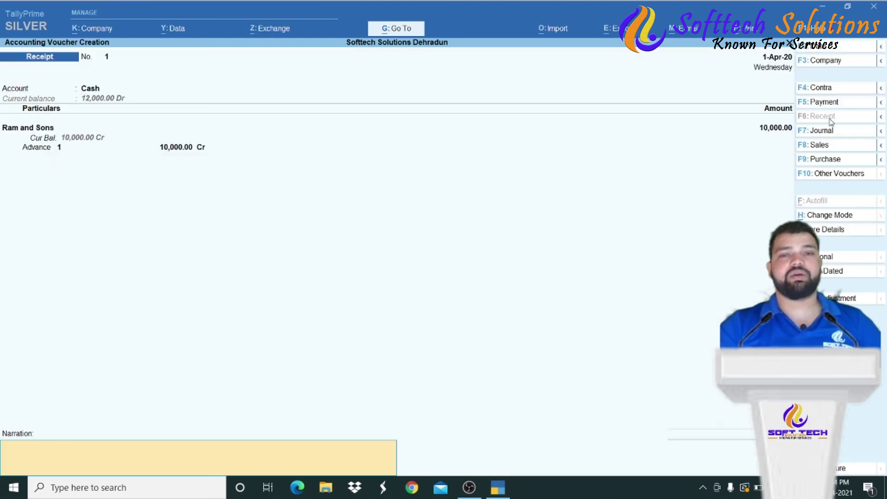
{"action": "key", "text": "Return"}
{"action": "key", "text": "Return"}
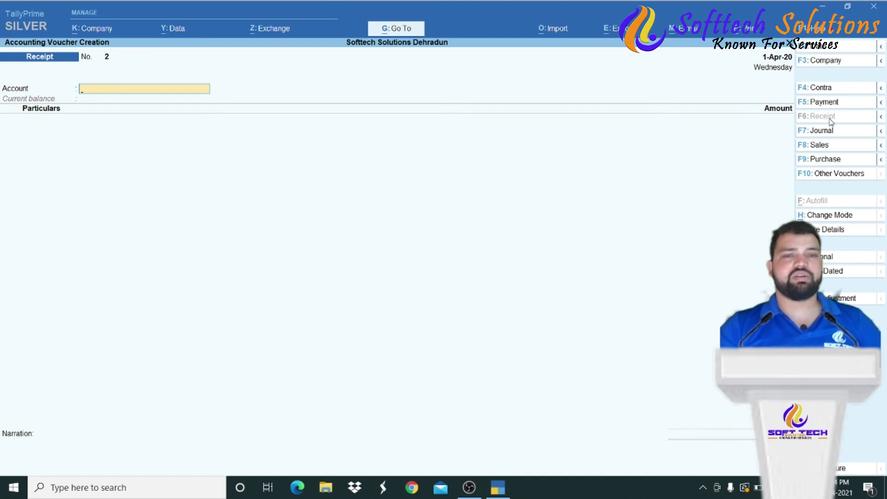
- Quit the Receipt voucher and start a new Contra voucher instead
{"action": "key", "text": "Escape"}
{"action": "key", "text": "Escape"}
{"action": "key", "text": "n"}
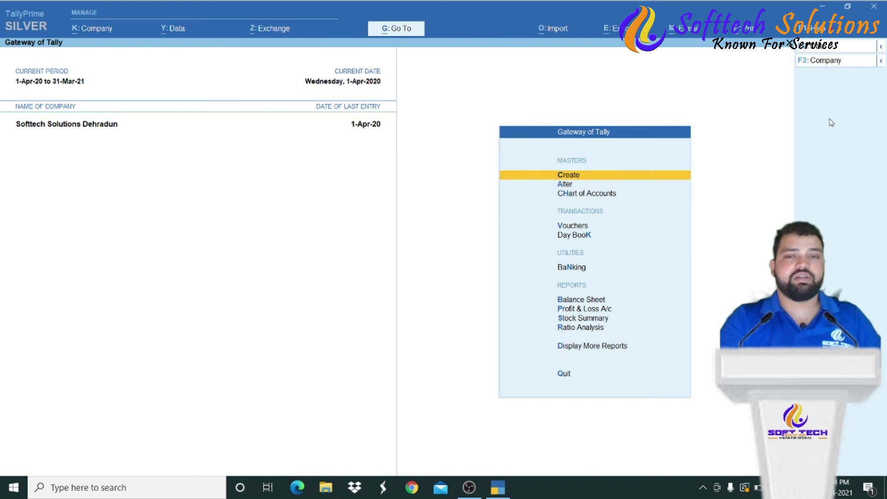
{"action": "key", "text": "Down"}
{"action": "key", "text": "Down"}
{"action": "key", "text": "Down"}
{"action": "key", "text": "Return"}
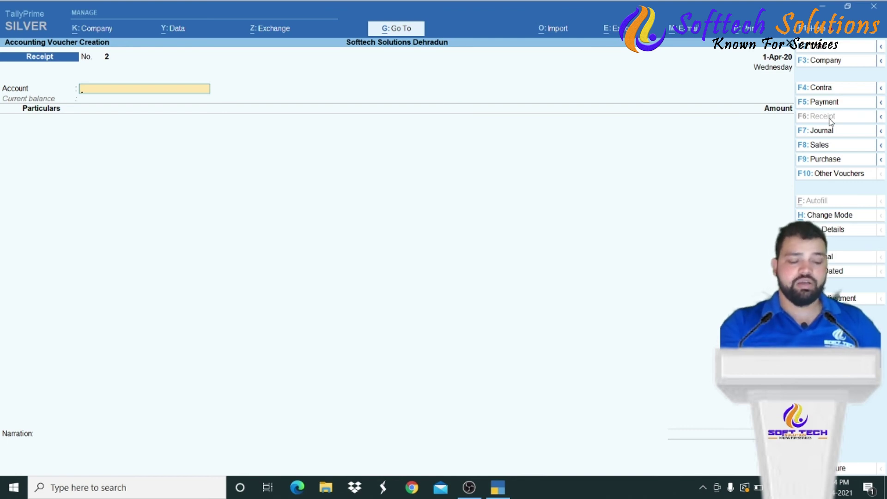
{"action": "key", "text": "F4"}
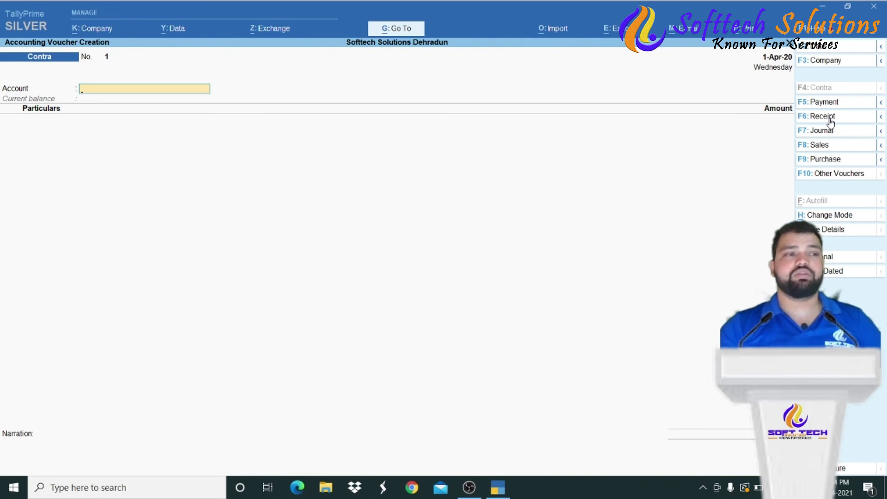
- Save a Contra voucher with account Cash and State Bank of India 2,000 as the particular
{"action": "key", "text": "Down"}
{"action": "key", "text": "Down"}
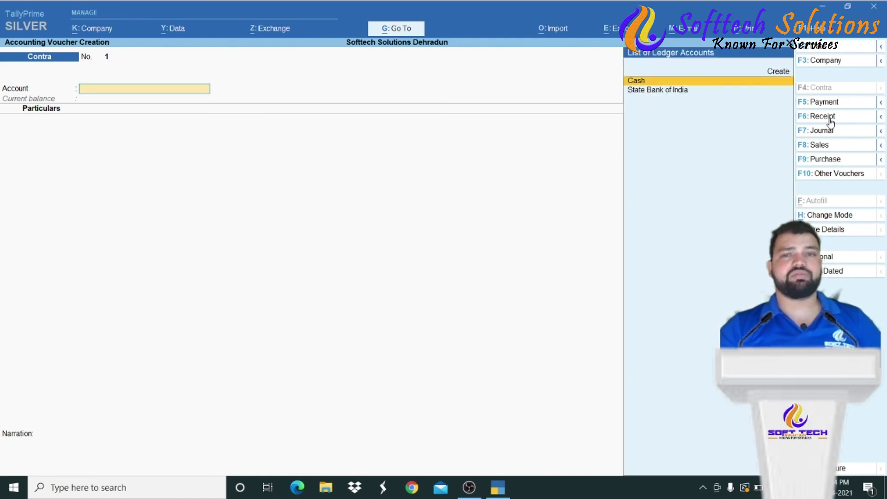
{"action": "key", "text": "Up"}
{"action": "key", "text": "Return"}
{"action": "key", "text": "Down"}
{"action": "key", "text": "Down"}
{"action": "key", "text": "Down"}
{"action": "key", "text": "Return"}
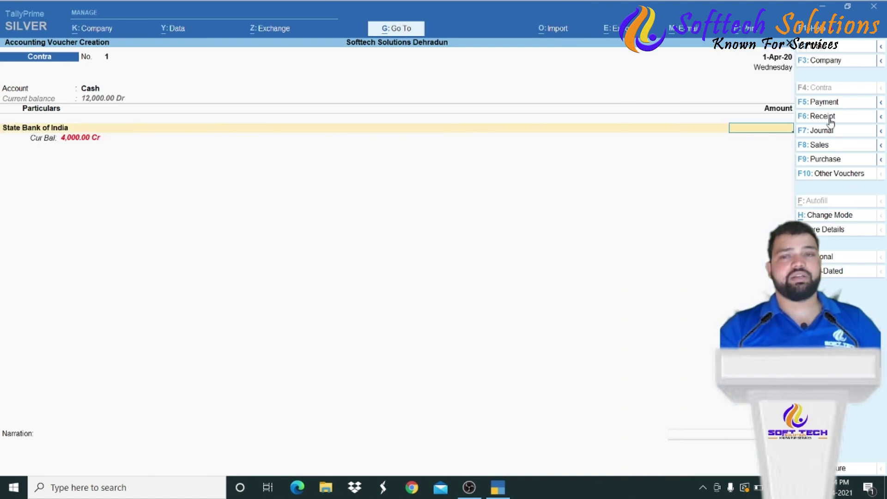
{"action": "type", "text": "2000"}
{"action": "key", "text": "Return"}
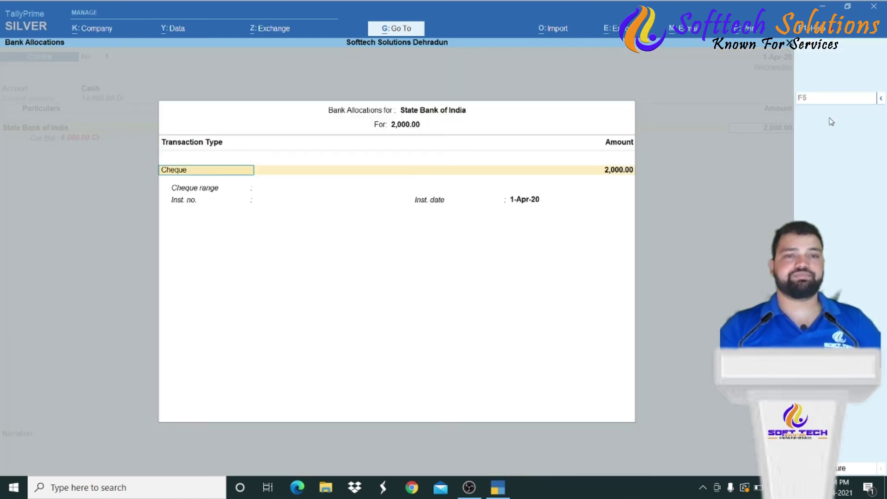
{"action": "key", "text": "Return"}
{"action": "key", "text": "Return"}
{"action": "key", "text": "Return"}
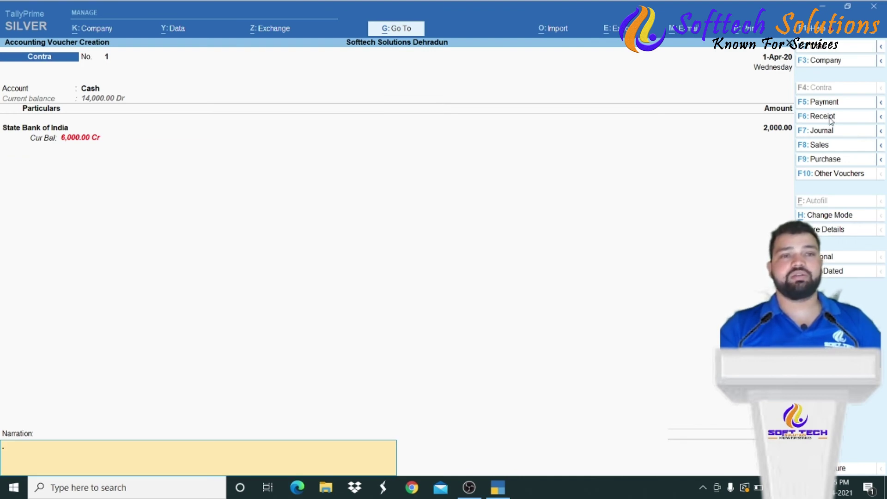
{"action": "key", "text": "Return"}
{"action": "key", "text": "Return"}
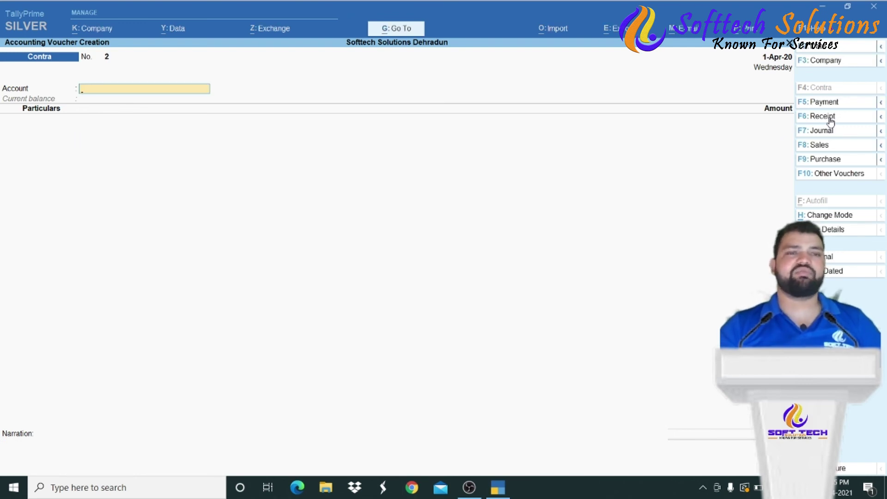
- Start a second Contra with State Bank of India as account and Cash 1,000 as particular
{"action": "type", "text": "B"}
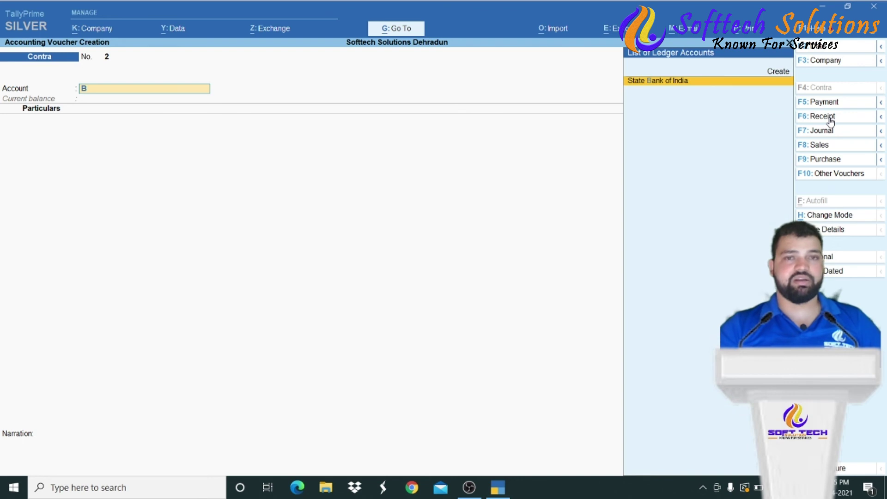
{"action": "key", "text": "Return"}
{"action": "type", "text": "Cash"}
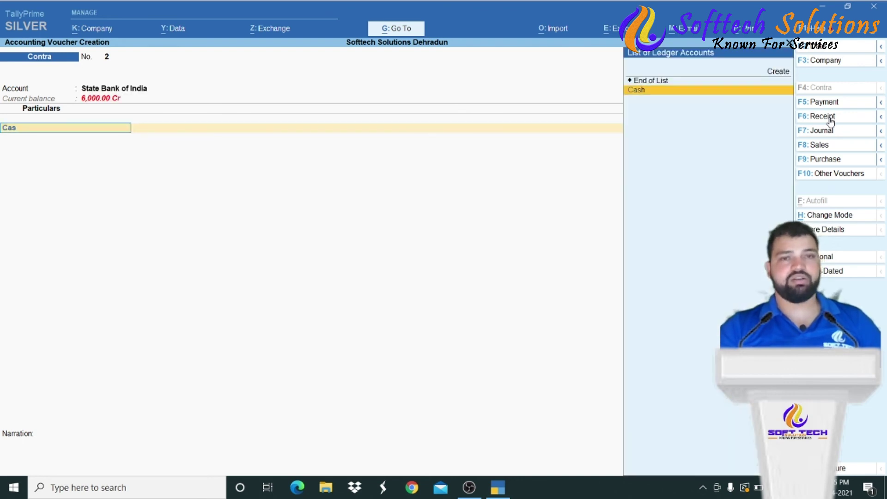
{"action": "key", "text": "Return"}
{"action": "type", "text": "1,000"}
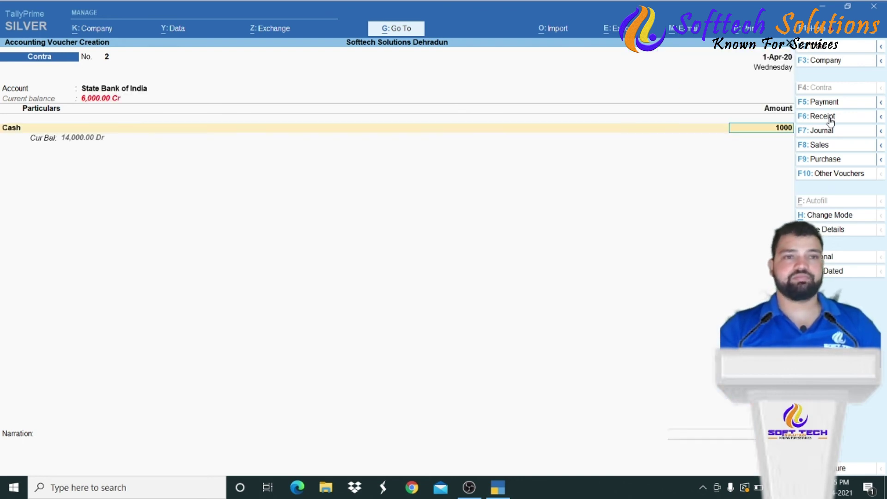
{"action": "key", "text": "Return"}
{"action": "key", "text": "Return"}
{"action": "key", "text": "Return"}
{"action": "key", "text": "Return"}
- Enter two 500 denominations for the 1,000, save the voucher and leave voucher entry
{"action": "key", "text": "Down"}
{"action": "key", "text": "Down"}
{"action": "key", "text": "Down"}
{"action": "key", "text": "Down"}
{"action": "key", "text": "Down"}
{"action": "key", "text": "Up"}
{"action": "key", "text": "Up"}
{"action": "key", "text": "Up"}
{"action": "key", "text": "Up"}
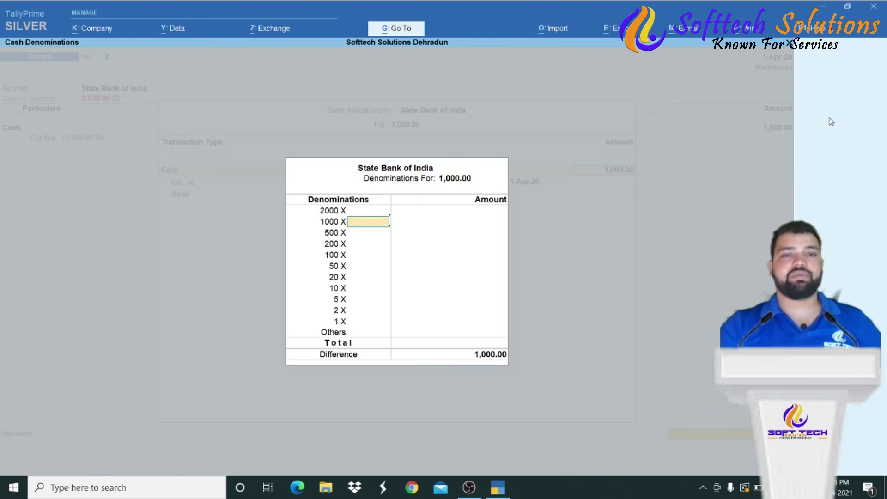
{"action": "key", "text": "Down"}
{"action": "type", "text": "2"}
{"action": "key", "text": "Return"}
{"action": "key", "text": "Return"}
{"action": "key", "text": "Return"}
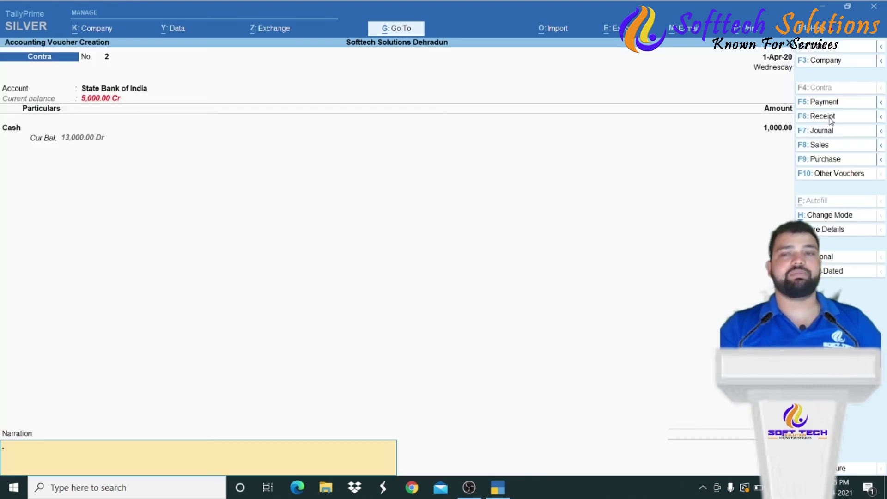
{"action": "key", "text": "Return"}
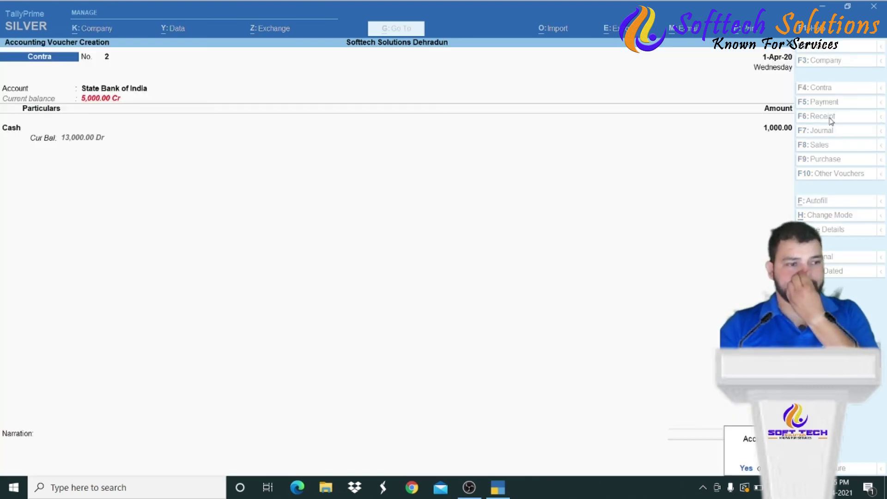
{"action": "key", "text": "Return"}
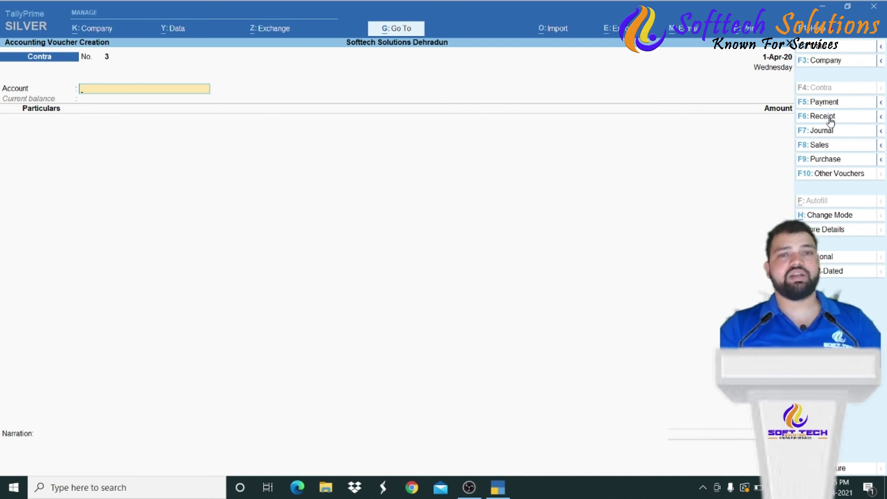
{"action": "key", "text": "Escape"}
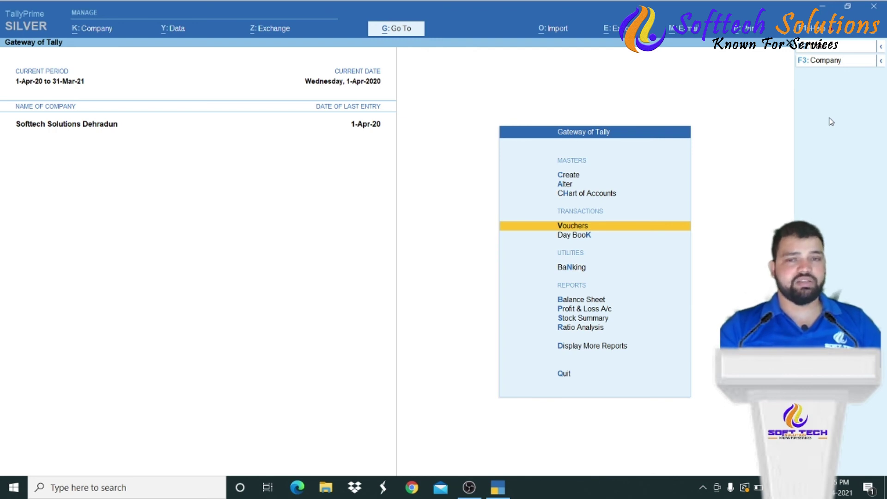
- Check the Balance Sheet through Current Assets and Sundry Debtors down to Ram and Sons
{"action": "key", "text": "Down"}
{"action": "key", "text": "Down"}
{"action": "key", "text": "Down"}
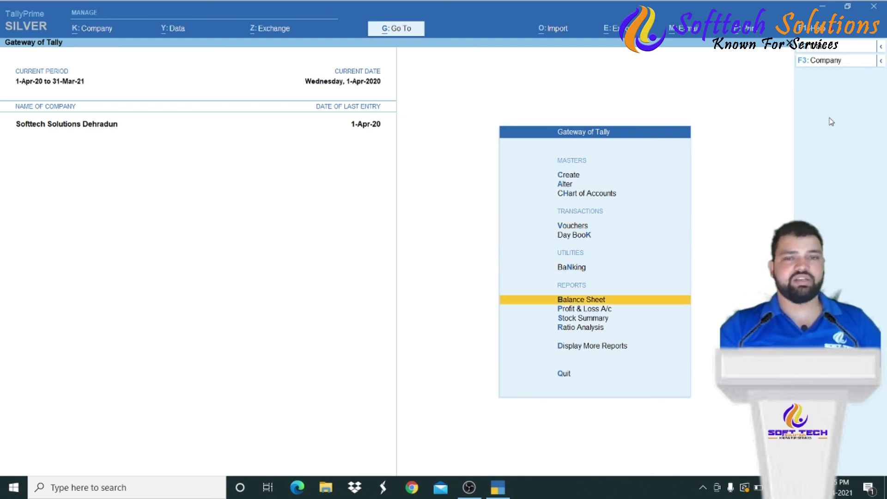
{"action": "key", "text": "Down"}
{"action": "key", "text": "Down"}
{"action": "key", "text": "Down"}
{"action": "key", "text": "Up"}
{"action": "key", "text": "Up"}
{"action": "key", "text": "Up"}
{"action": "key", "text": "Return"}
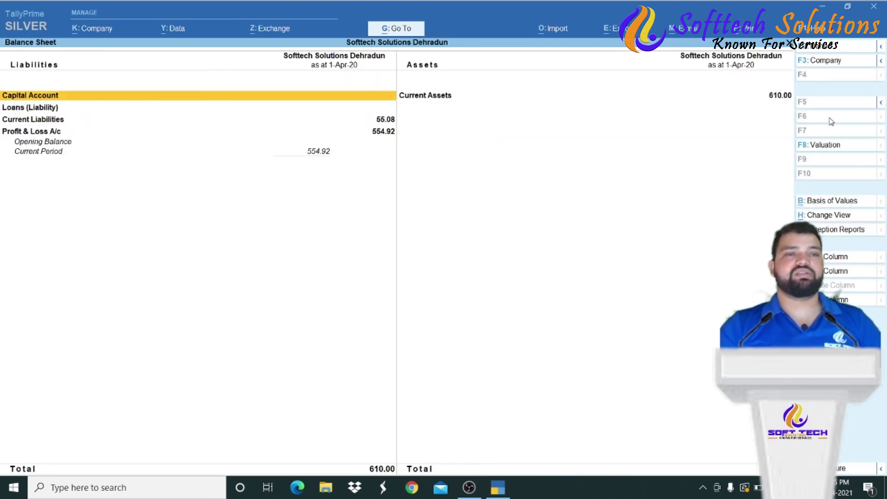
{"action": "key", "text": "Right"}
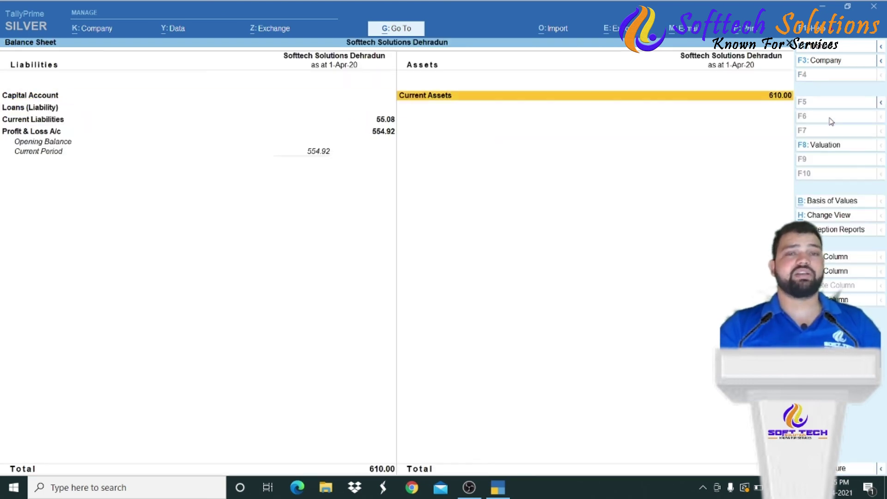
{"action": "key", "text": "Return"}
{"action": "key", "text": "Down"}
{"action": "key", "text": "Return"}
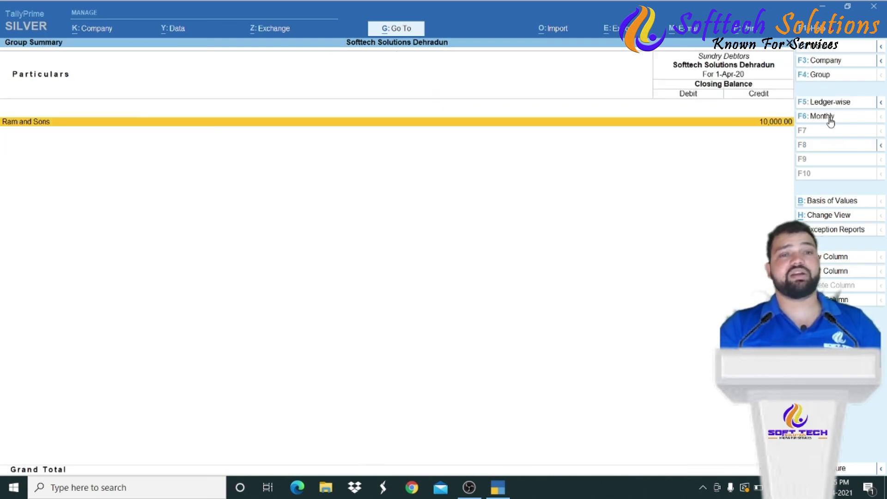
{"action": "key", "text": "Return"}
{"action": "key", "text": "Return"}
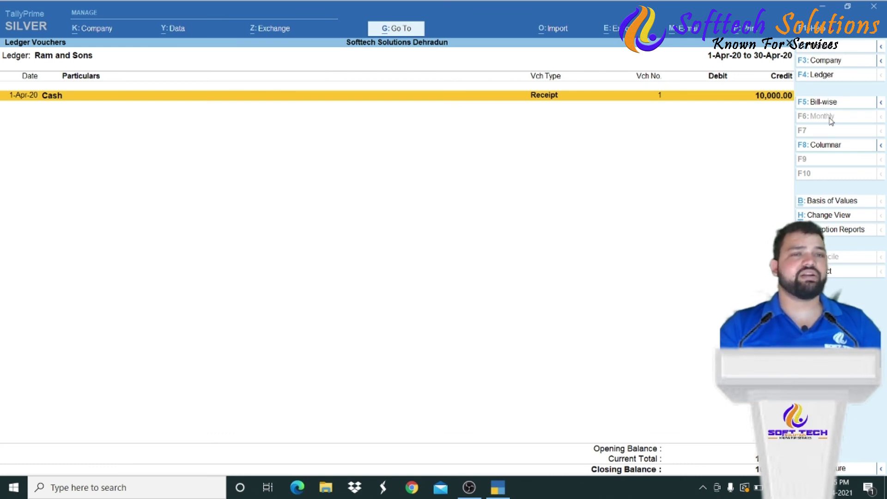
{"action": "key", "text": "Escape"}
{"action": "key", "text": "Escape"}
{"action": "key", "text": "Escape"}
{"action": "key", "text": "Escape"}
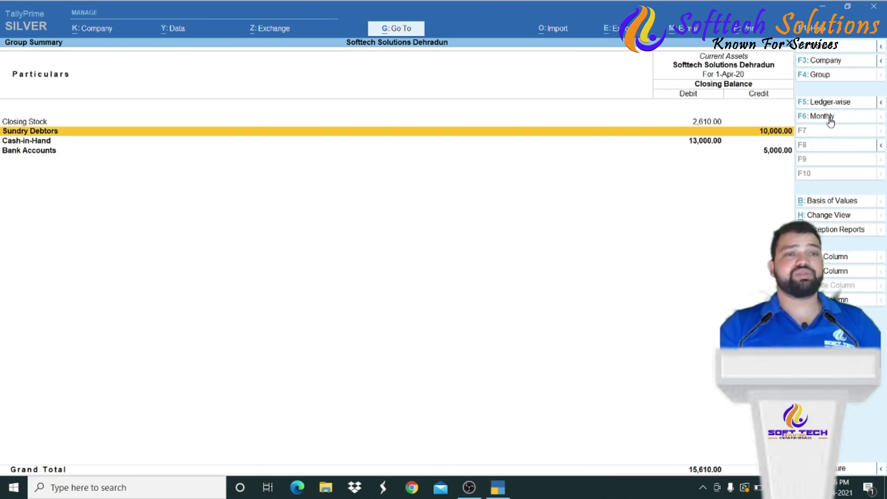
{"action": "key", "text": "Escape"}
- Open Account Books under Display More Reports
{"action": "key", "text": "Down"}
{"action": "key", "text": "Down"}
{"action": "key", "text": "Down"}
{"action": "key", "text": "Down"}
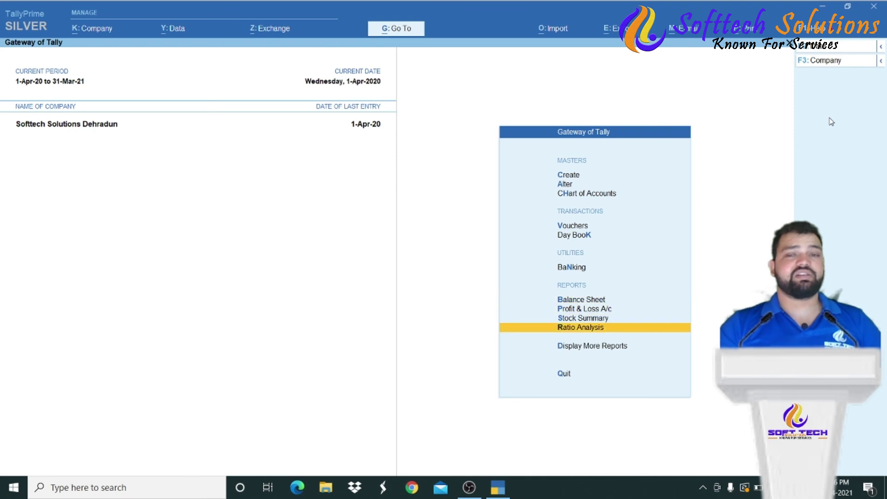
{"action": "key", "text": "Return"}
{"action": "key", "text": "Down"}
{"action": "key", "text": "Down"}
{"action": "key", "text": "Down"}
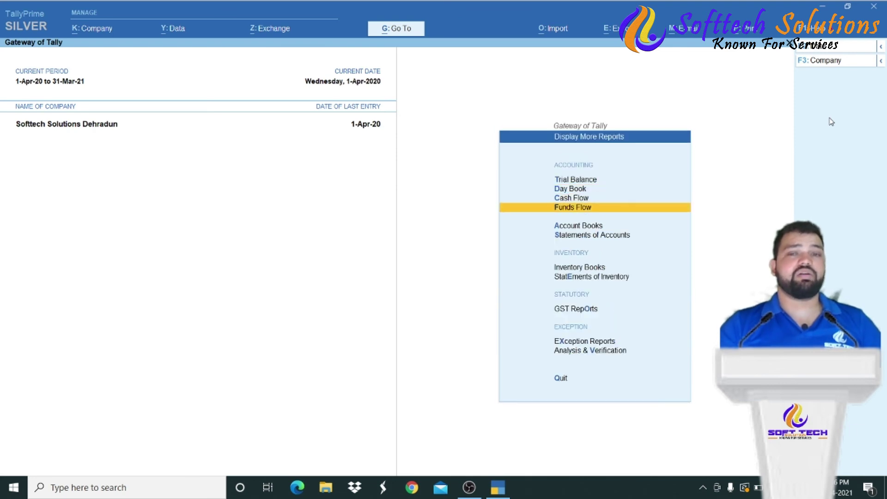
{"action": "key", "text": "Down"}
{"action": "key", "text": "Return"}
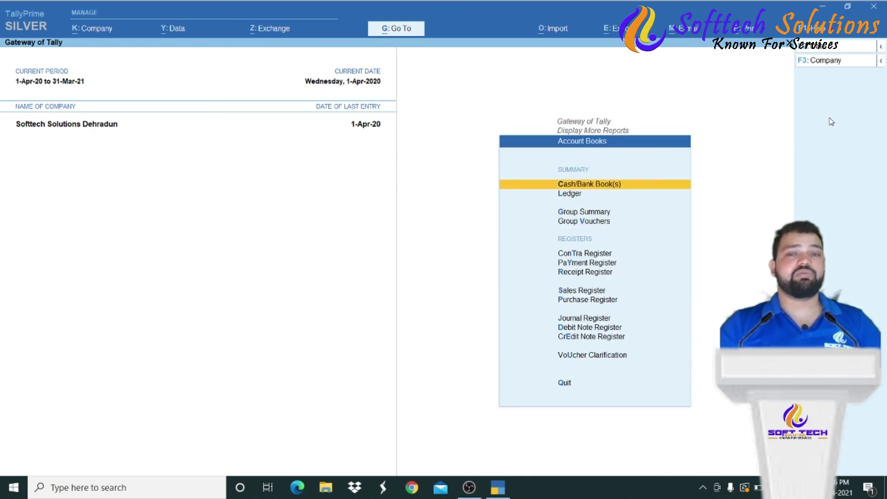
- View the Ram and Sons ledger showing its ₹10,000 receipt
{"action": "key", "text": "Down"}
{"action": "key", "text": "Return"}
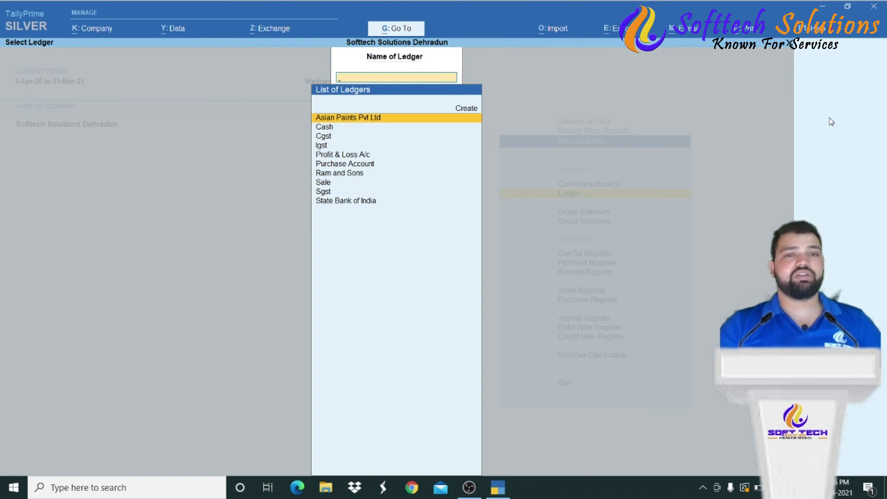
{"action": "key", "text": "Down"}
{"action": "key", "text": "Down"}
{"action": "key", "text": "Down"}
{"action": "key", "text": "Down"}
{"action": "key", "text": "Down"}
{"action": "key", "text": "Down"}
{"action": "key", "text": "Return"}
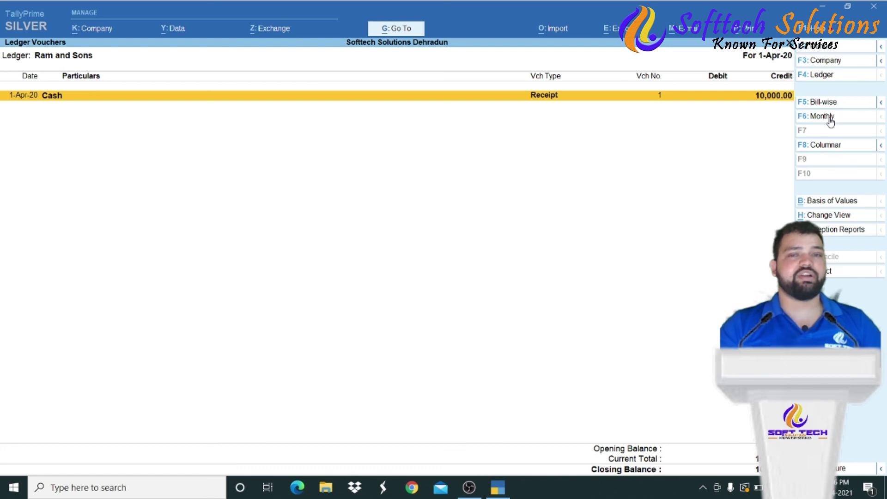
{"action": "key", "text": "Escape"}
{"action": "key", "text": "Escape"}
{"action": "key", "text": "Escape"}
{"action": "key", "text": "Escape"}
- Open Statements of Accounts from Display More Reports
{"action": "key", "text": "Up"}
{"action": "key", "text": "Down"}
{"action": "key", "text": "Return"}
{"action": "key", "text": "Down"}
{"action": "key", "text": "Down"}
{"action": "key", "text": "Down"}
{"action": "key", "text": "Down"}
{"action": "key", "text": "Down"}
{"action": "key", "text": "Return"}
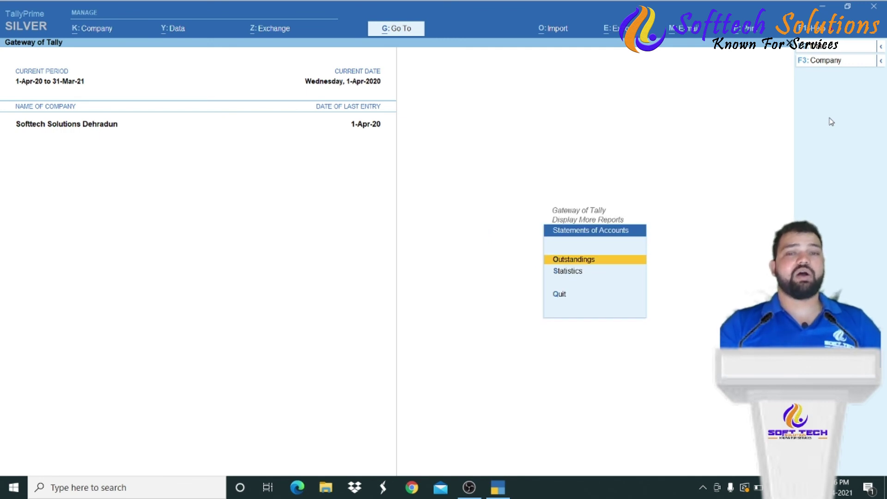
- View the ledger-wise outstanding bills for Asian Paints Pvt Ltd
{"action": "key", "text": "Down"}
{"action": "key", "text": "Up"}
{"action": "key", "text": "Return"}
{"action": "key", "text": "Down"}
{"action": "key", "text": "Down"}
{"action": "key", "text": "Down"}
{"action": "key", "text": "Up"}
{"action": "key", "text": "Up"}
{"action": "key", "text": "Up"}
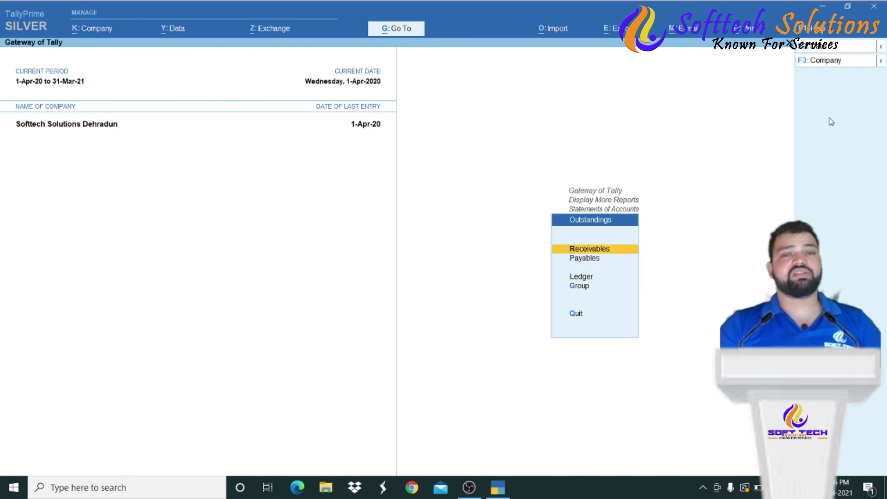
{"action": "key", "text": "Up"}
{"action": "key", "text": "Down"}
{"action": "key", "text": "Down"}
{"action": "key", "text": "Down"}
{"action": "key", "text": "Return"}
{"action": "key", "text": "Down"}
{"action": "key", "text": "Up"}
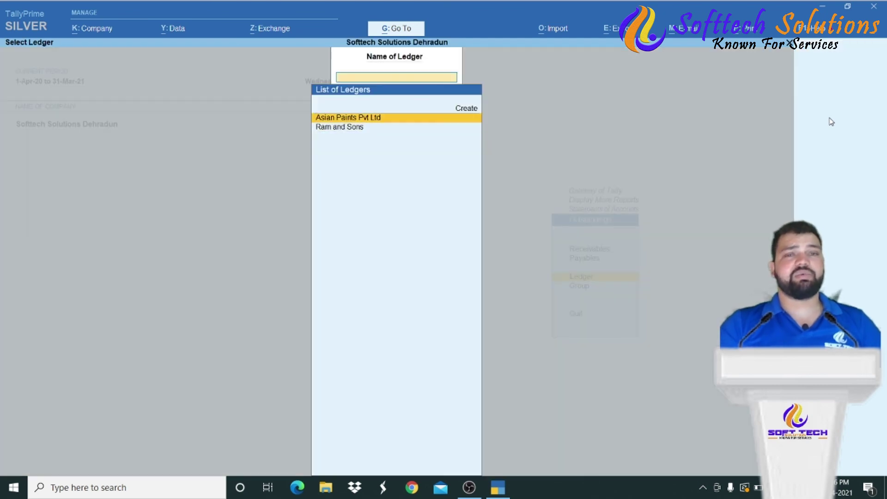
{"action": "key", "text": "Return"}
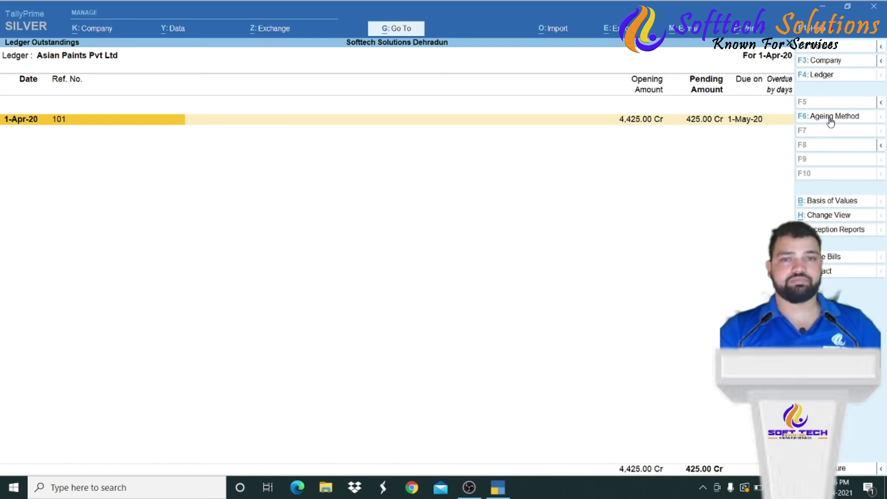
- Review the Bills Receivable outstandings report
{"action": "key", "text": "Escape"}
{"action": "key", "text": "Escape"}
{"action": "key", "text": "Escape"}
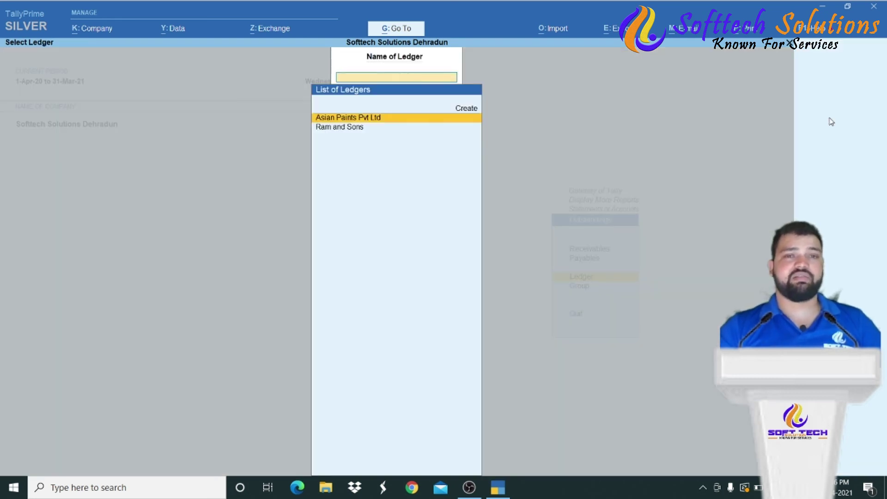
{"action": "key", "text": "Up"}
{"action": "key", "text": "Up"}
{"action": "key", "text": "Return"}
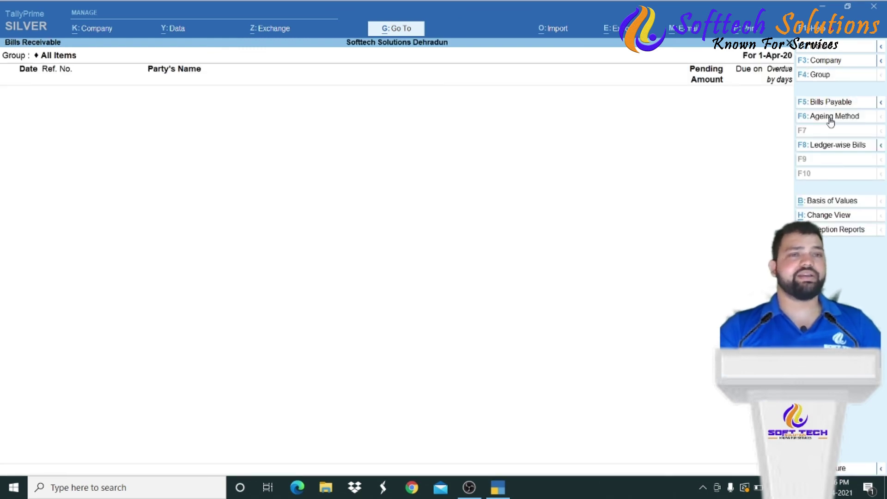
{"action": "key", "text": "Escape"}
- Review Bills Payable (₹10,425 pending) and expand the Asian Paints ₹425 bill details
{"action": "key", "text": "Down"}
{"action": "key", "text": "Return"}
{"action": "key", "text": "Down"}
{"action": "key", "text": "Up"}
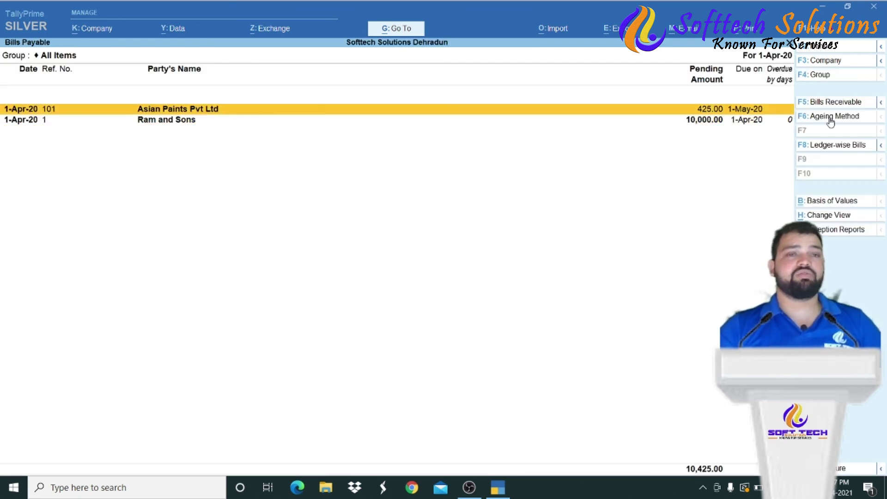
{"action": "key", "text": "shift+Return"}
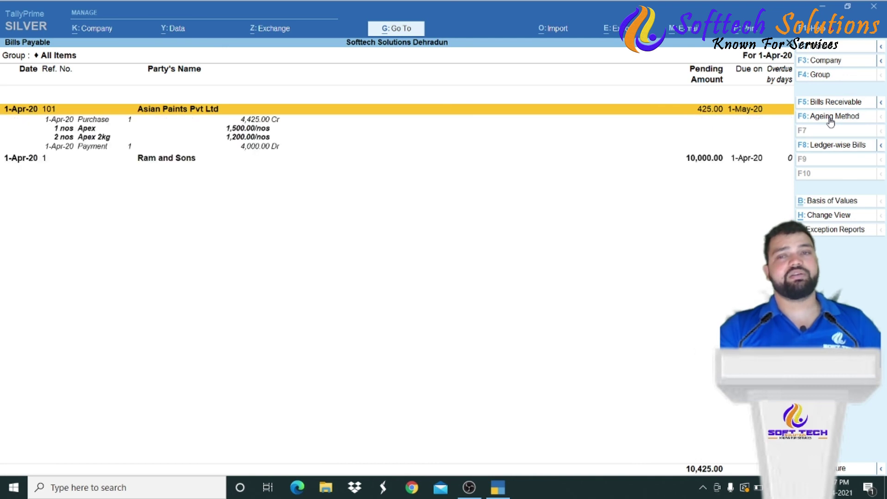
{"action": "key", "text": "Down"}
{"action": "key", "text": "Down"}
{"action": "key", "text": "Down"}
{"action": "key", "text": "Down"}
{"action": "key", "text": "Up"}
{"action": "key", "text": "Up"}
{"action": "key", "text": "Up"}
{"action": "key", "text": "Up"}
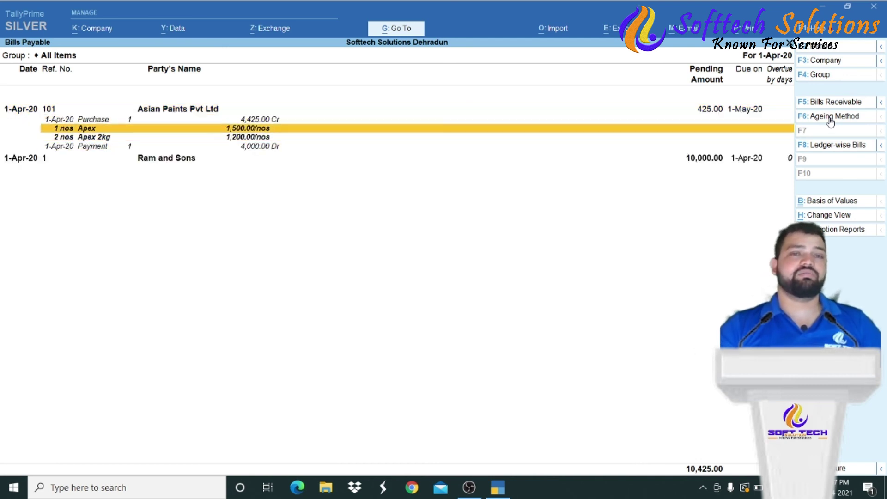
{"action": "key", "text": "Down"}
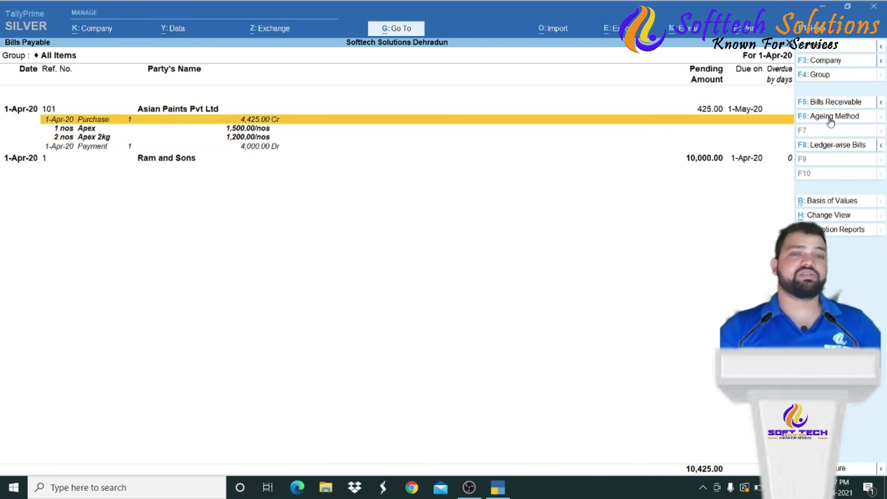
{"action": "key", "text": "Down"}
{"action": "key", "text": "Down"}
{"action": "key", "text": "Down"}
{"action": "key", "text": "Down"}
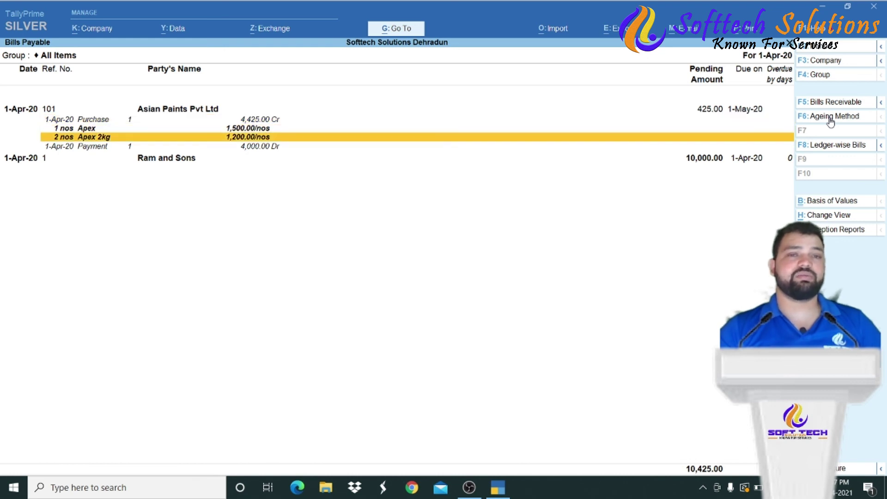
{"action": "key", "text": "Up"}
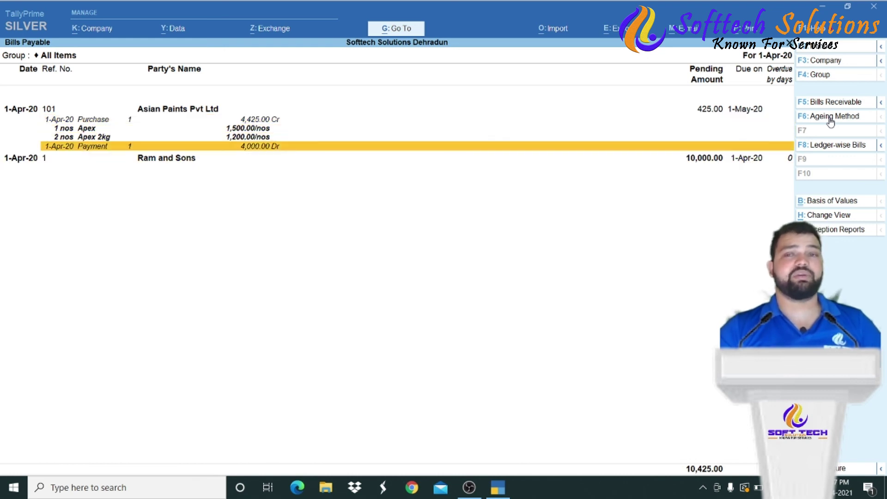
{"action": "key", "text": "Up"}
{"action": "key", "text": "Up"}
{"action": "key", "text": "Up"}
{"action": "key", "text": "Down"}
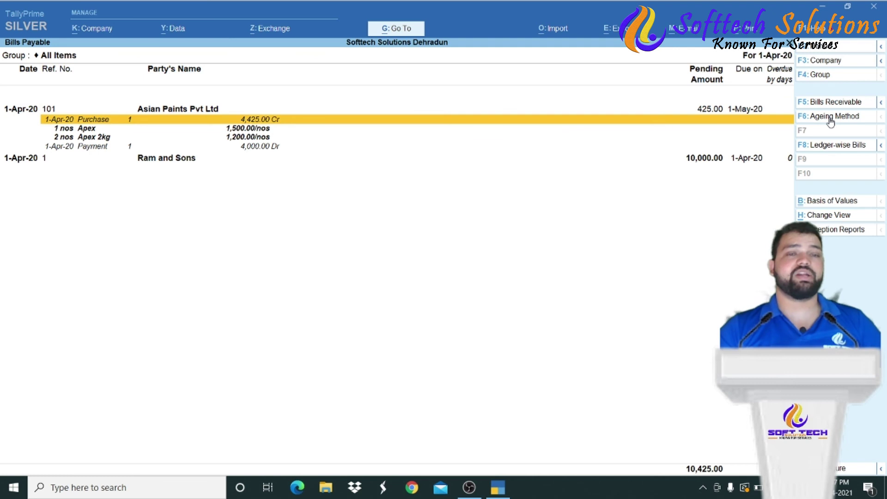
{"action": "key", "text": "Escape"}
{"action": "key", "text": "Escape"}
{"action": "key", "text": "Escape"}
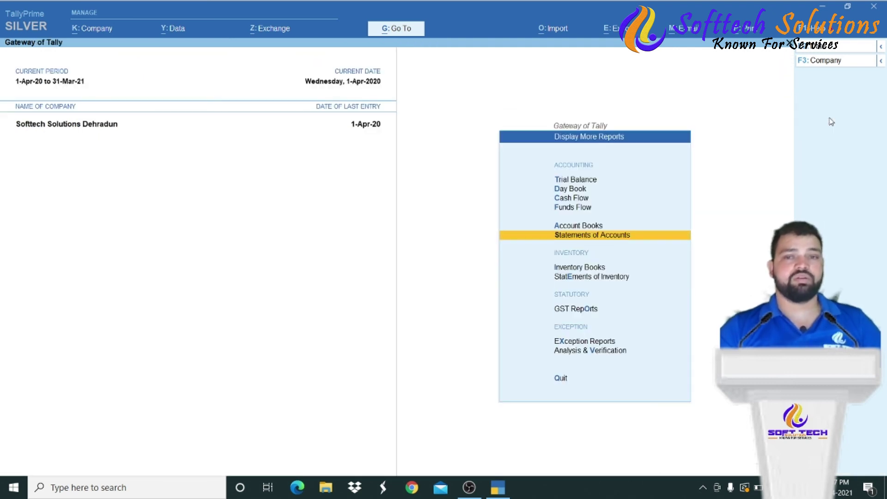
{"action": "key", "text": "Escape"}
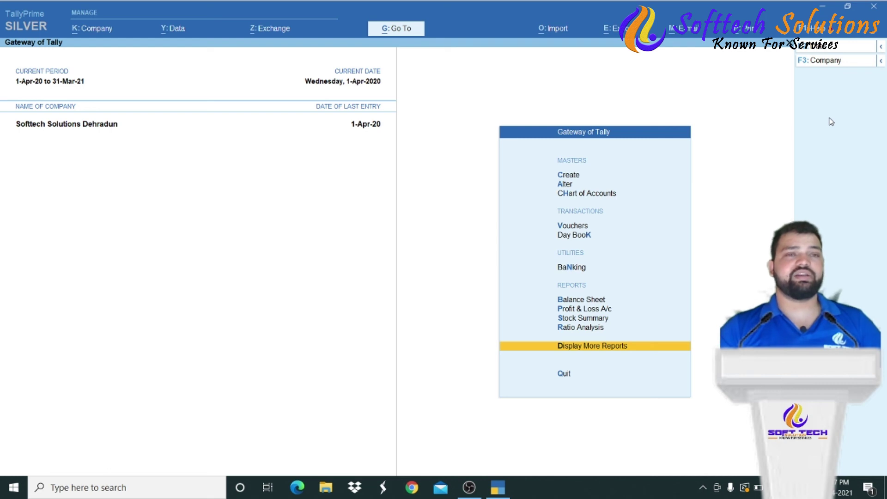
- Open the Asian Paints Pvt Ltd ledger vouchers and bring up print settings for the current report
{"action": "key", "text": "Up"}
{"action": "key", "text": "Up"}
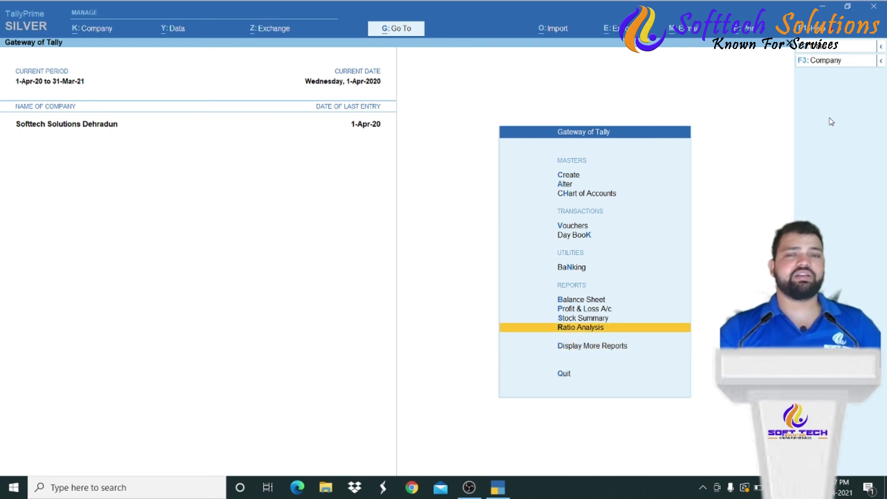
{"action": "key", "text": "d"}
{"action": "key", "text": "a"}
{"action": "key", "text": "l"}
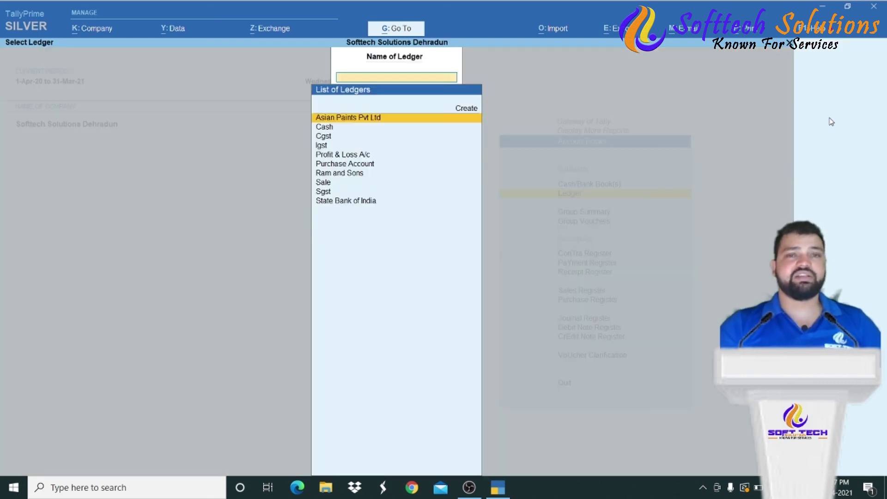
{"action": "key", "text": "Down"}
{"action": "key", "text": "Down"}
{"action": "key", "text": "Down"}
{"action": "key", "text": "Up"}
{"action": "key", "text": "Up"}
{"action": "key", "text": "Up"}
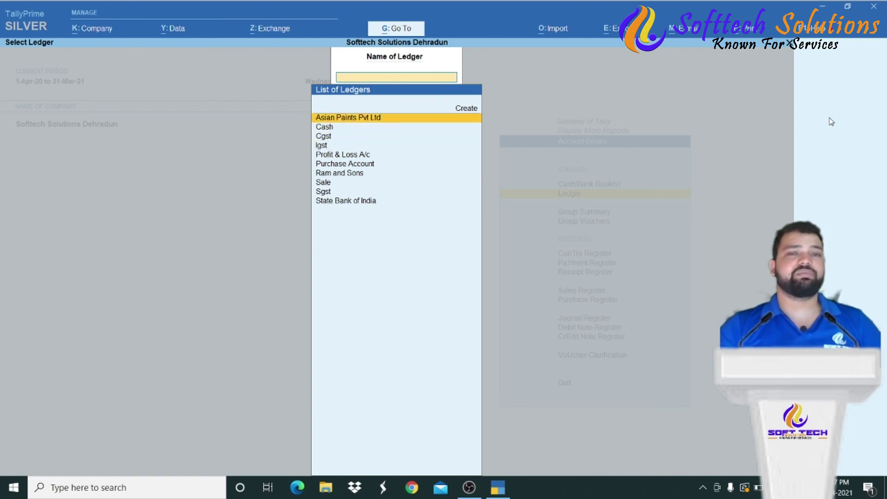
{"action": "key", "text": "Return"}
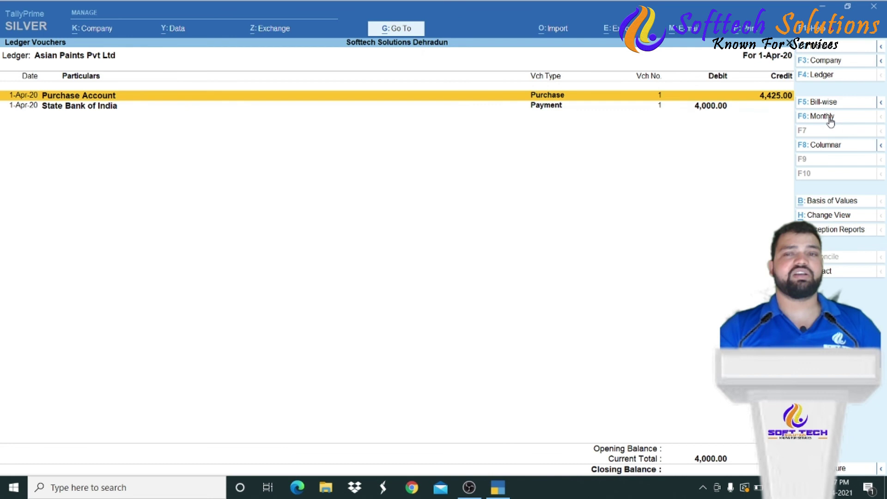
{"action": "key", "text": "Down"}
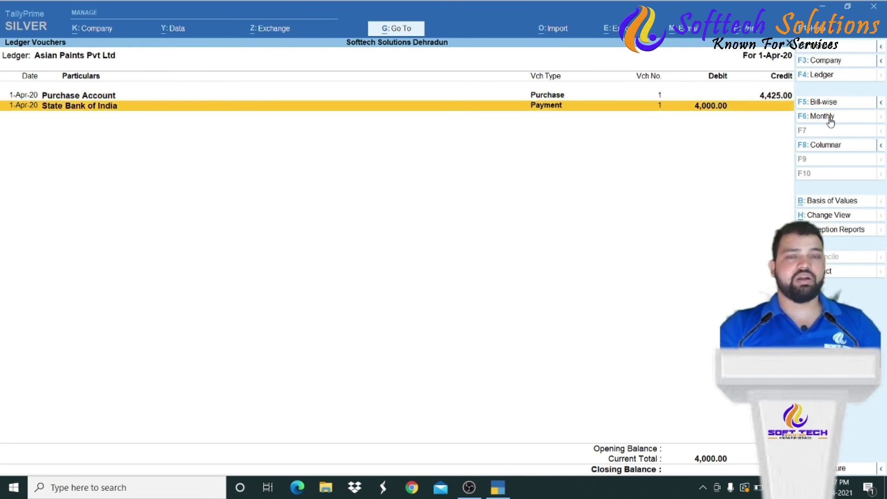
{"action": "key", "text": "alt+p"}
{"action": "key", "text": "Return"}
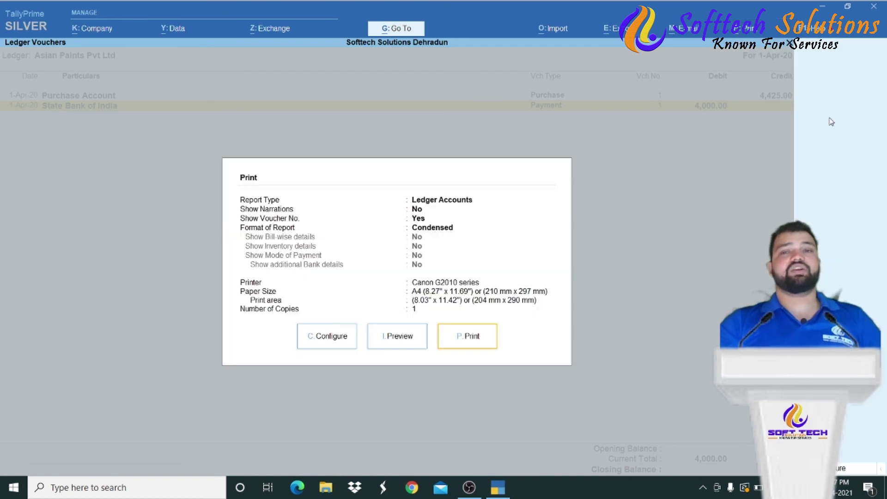
- Preview the Asian Paints ledger printout zoomed in, showing the ₹425 closing balance, then exit
{"action": "key", "text": "i"}
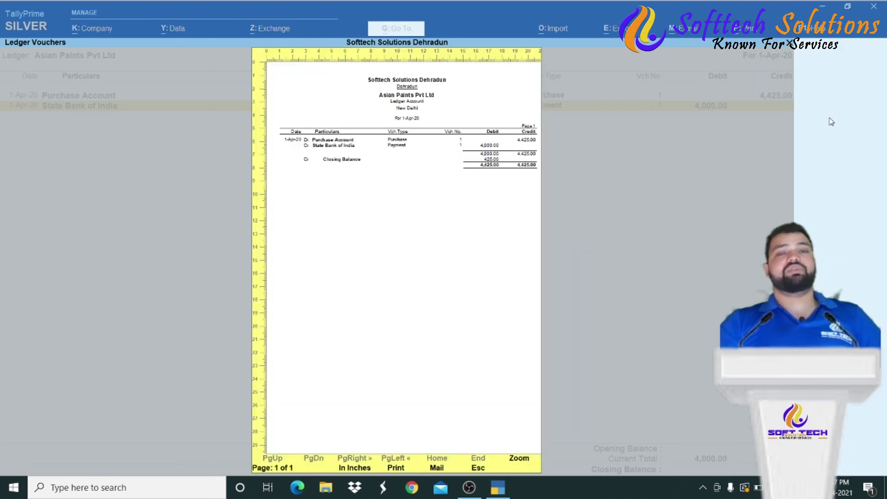
{"action": "key", "text": "z"}
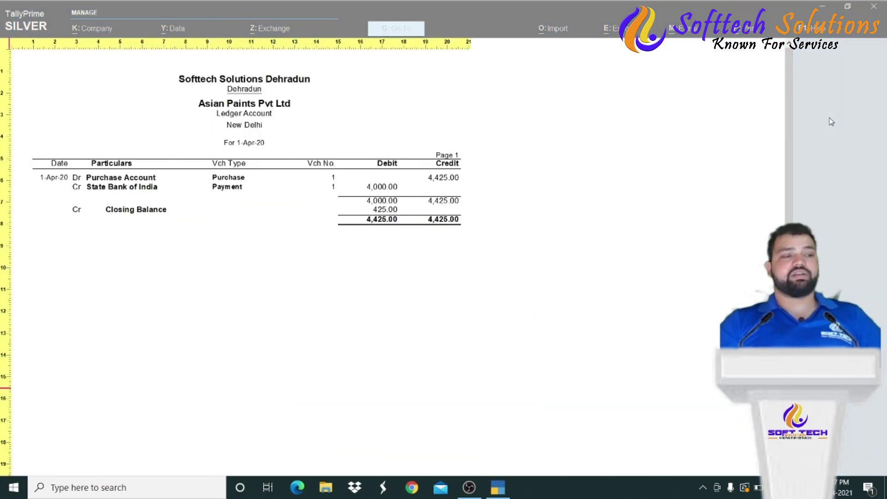
{"action": "scroll", "coordinate": [831, 121], "scroll_direction": "down", "scroll_amount": 3}
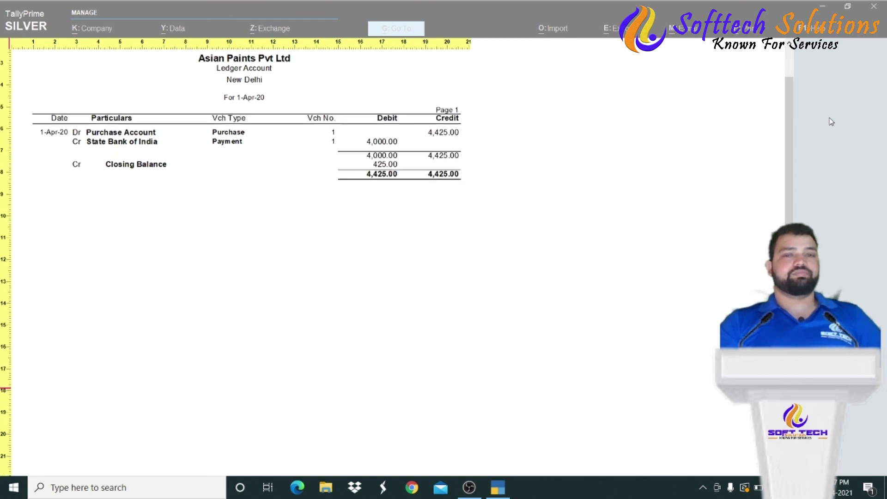
{"action": "scroll", "coordinate": [831, 122], "scroll_direction": "down", "scroll_amount": 5}
{"action": "scroll", "coordinate": [831, 122], "scroll_direction": "up", "scroll_amount": 8}
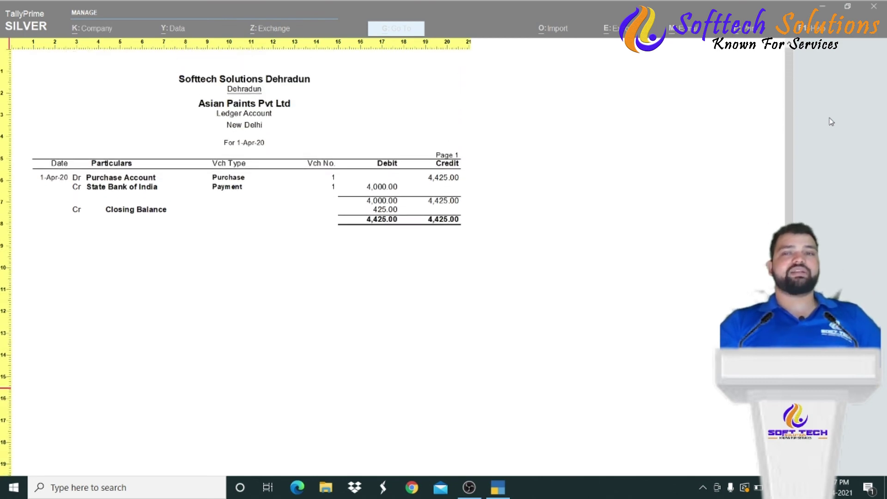
{"action": "key", "text": "z"}
{"action": "key", "text": "Escape"}
{"action": "key", "text": "Escape"}
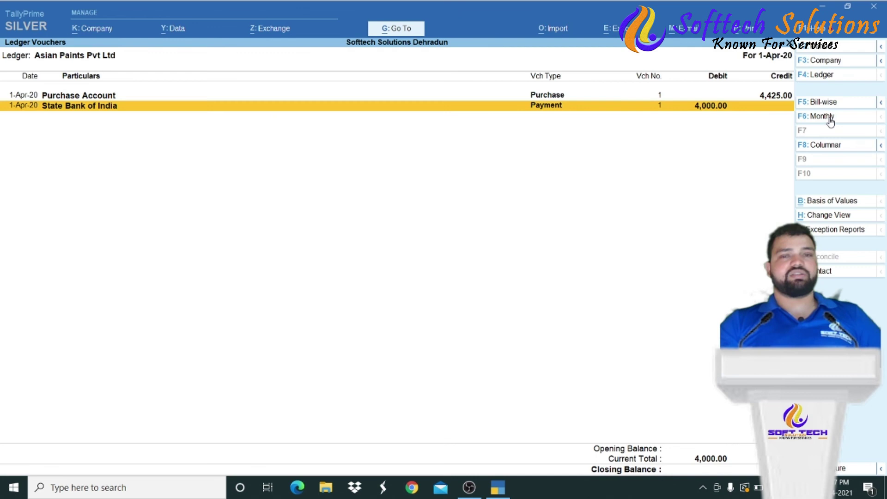
{"action": "key", "text": "Escape"}
{"action": "key", "text": "Escape"}
{"action": "key", "text": "Escape"}
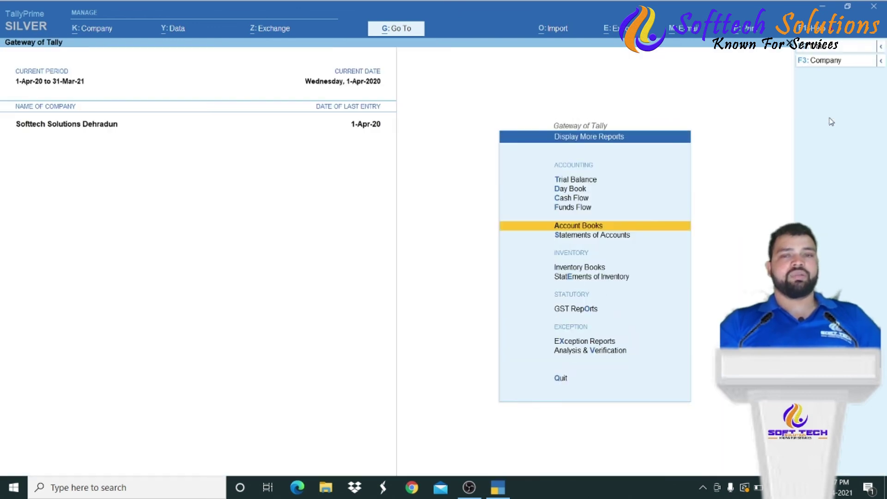
{"action": "key", "text": "Up"}
{"action": "key", "text": "Up"}
{"action": "key", "text": "Escape"}
{"action": "key", "text": "Escape"}
{"action": "key", "text": "Escape"}
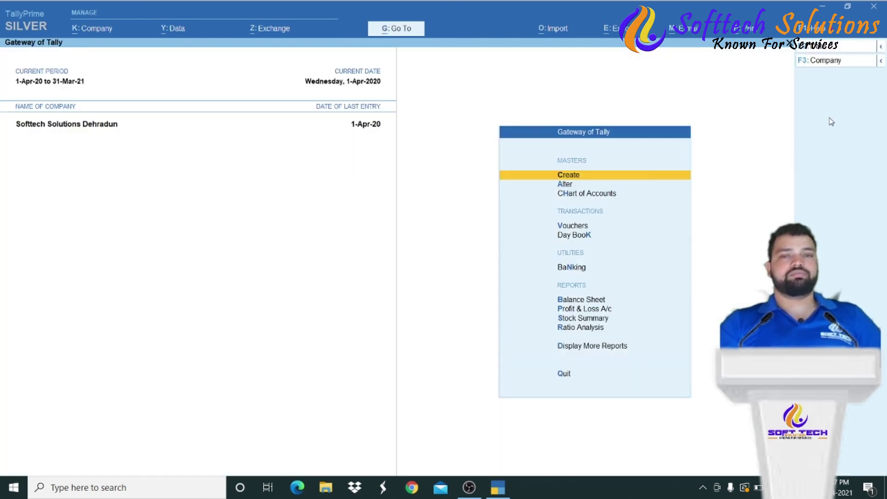